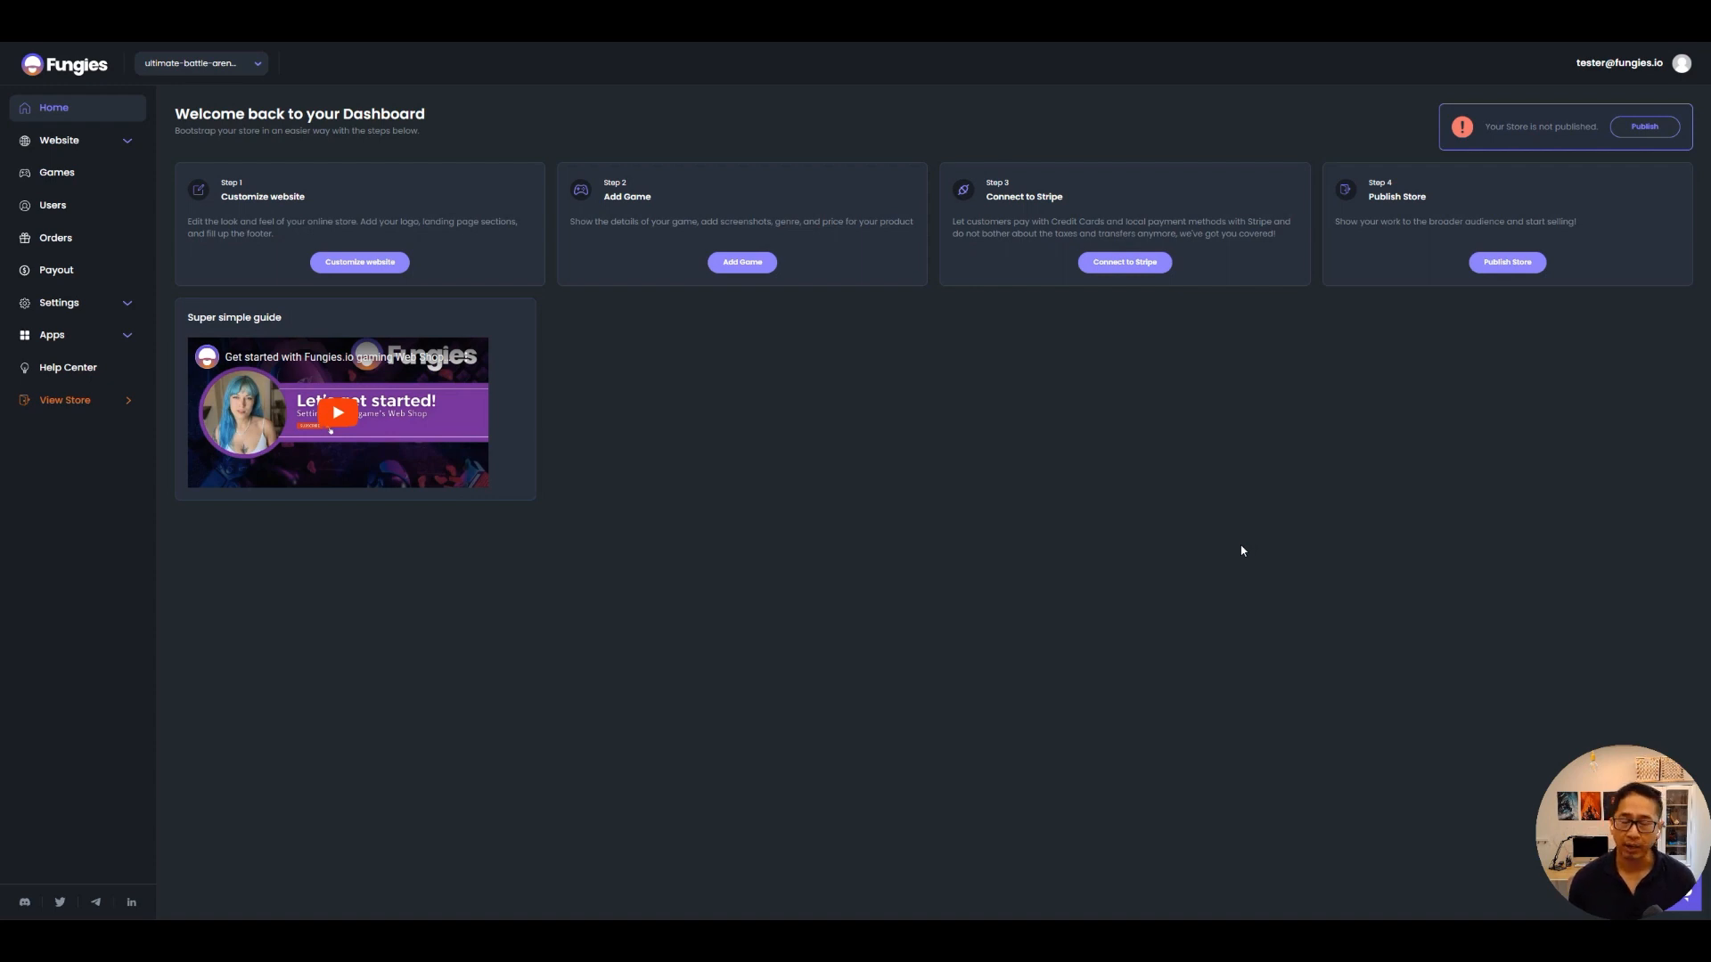
Create a new store named ultimate-battle-arena2 with the matching fungies.app subdomain.
click(230, 67)
scroll(215, 184, down, 10)
click(214, 243)
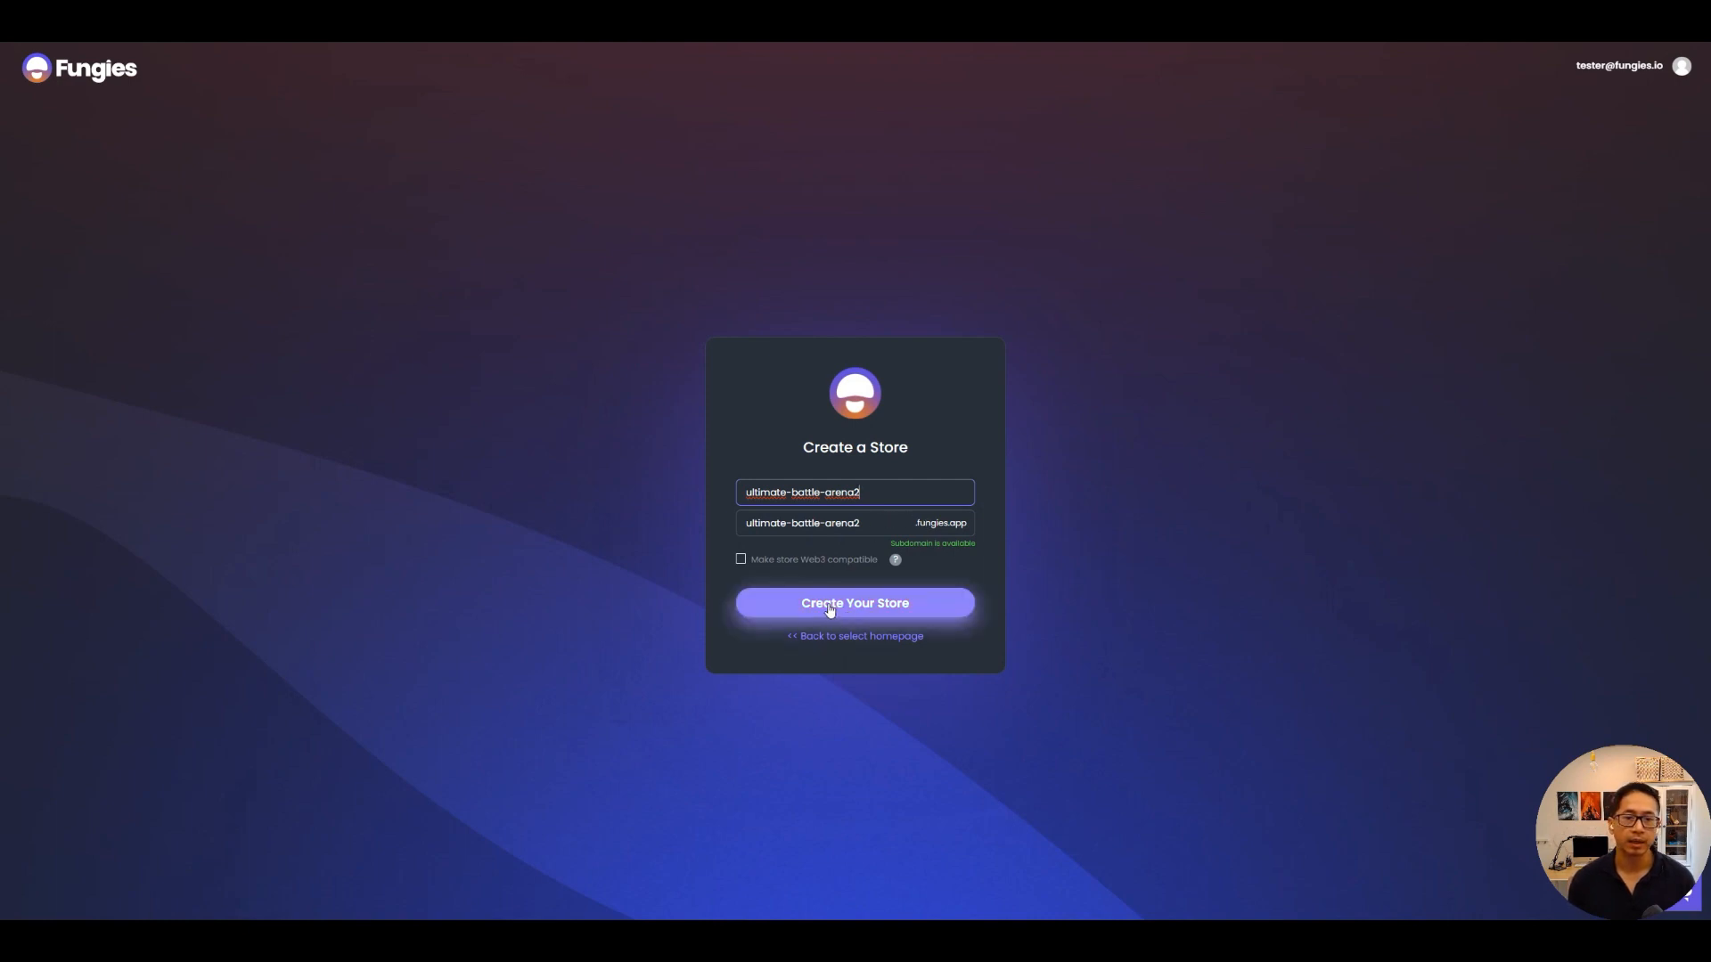
click(798, 606)
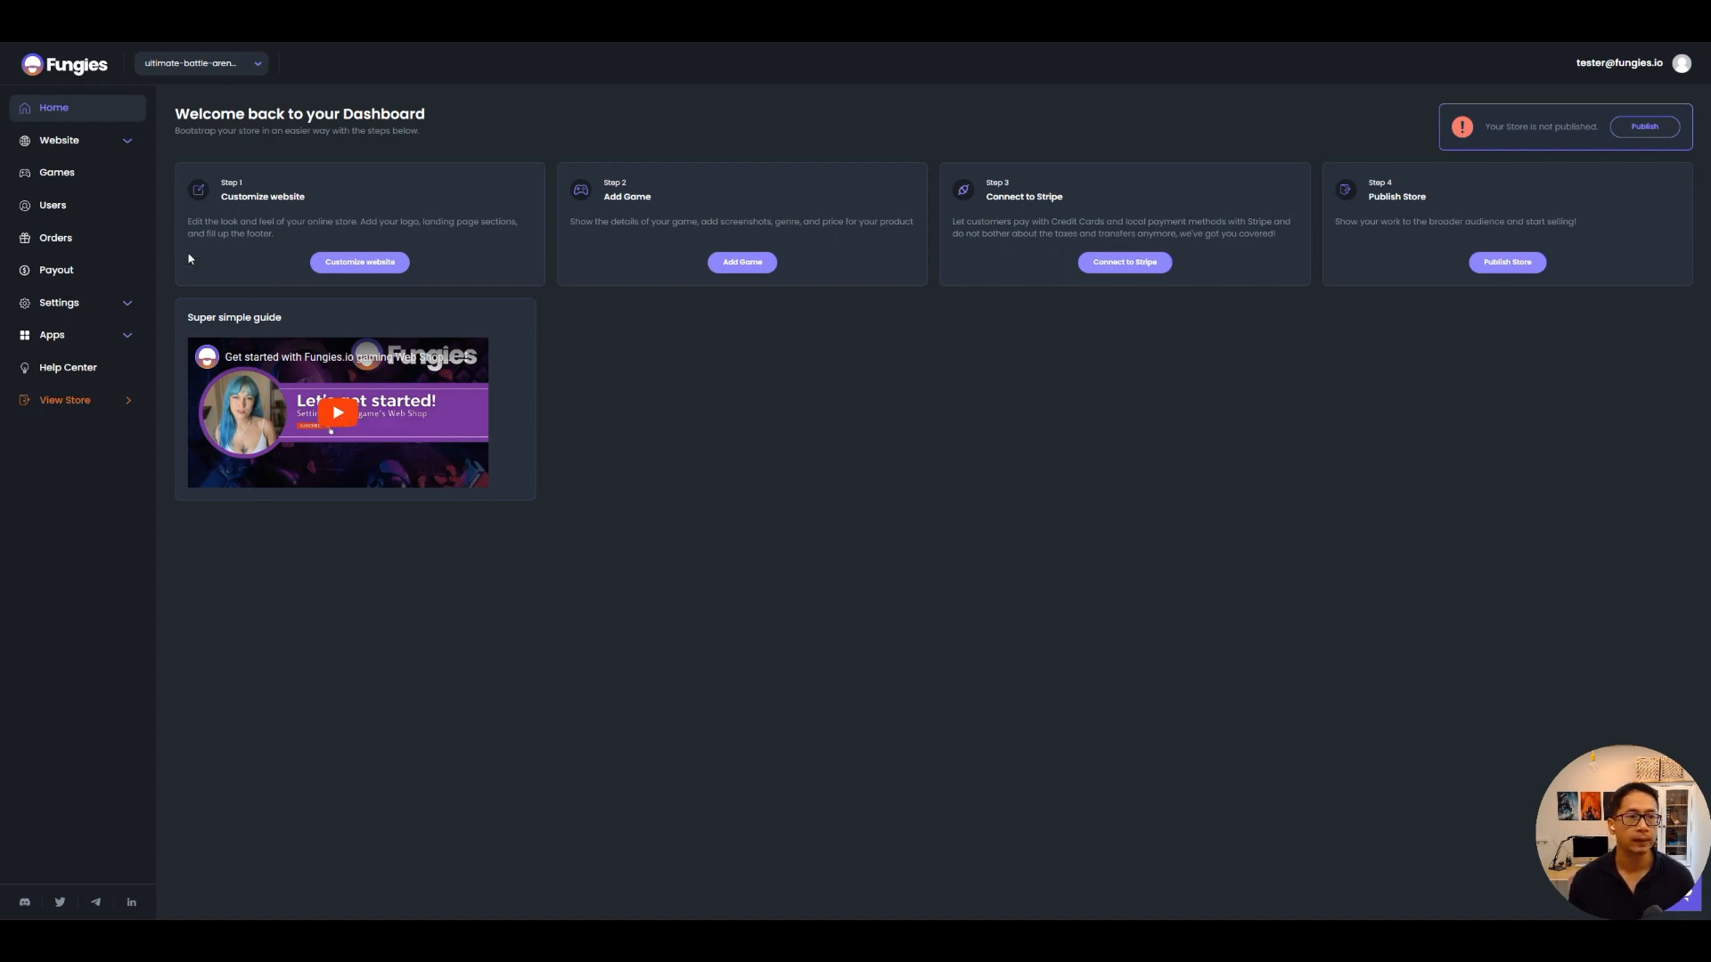
In the website builder, add a Gallery section to the Home page and set its heading to "Gallery".
click(85, 148)
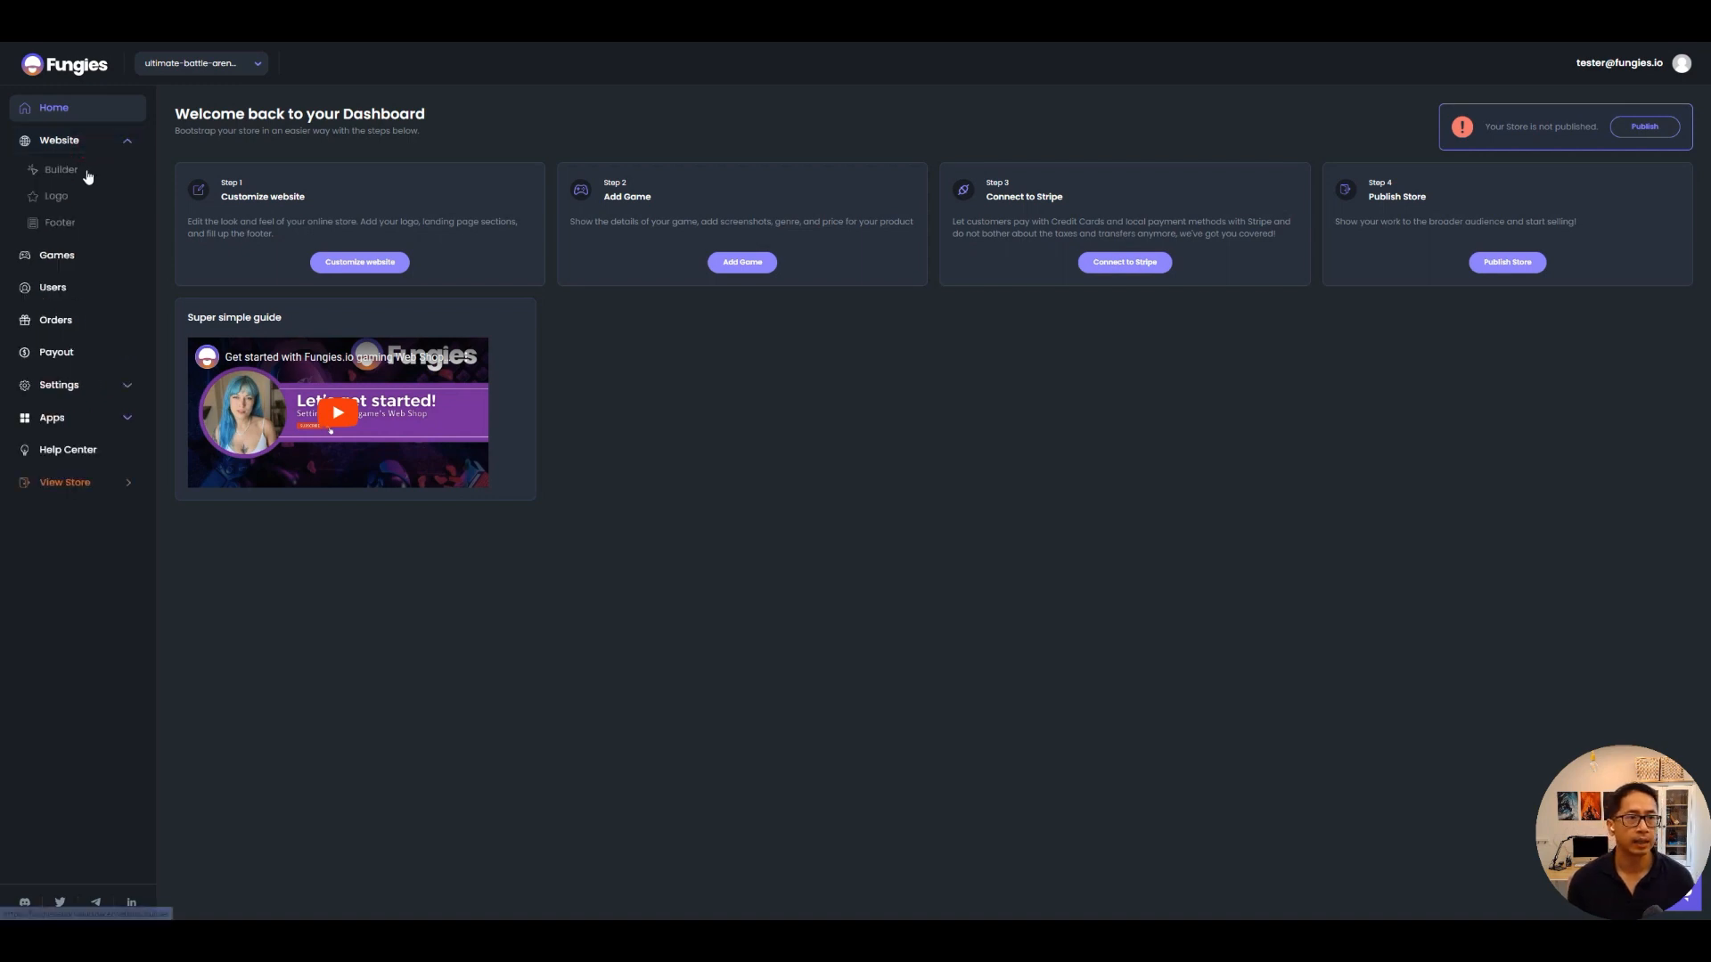
click(78, 173)
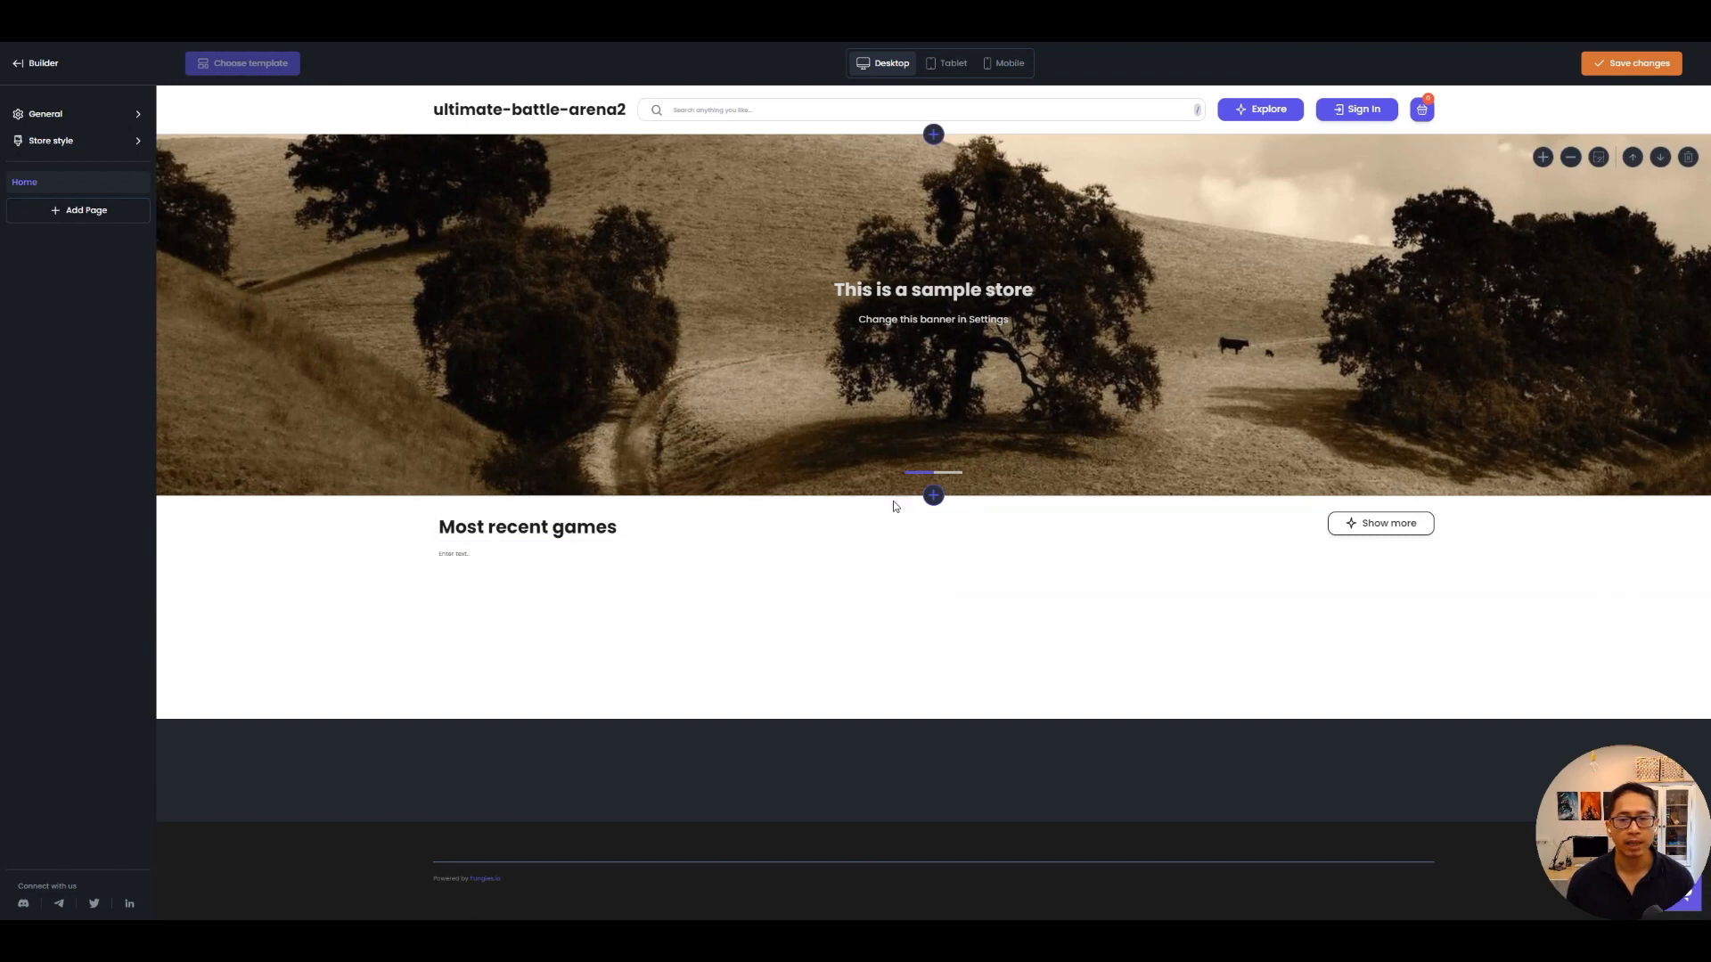
click(933, 495)
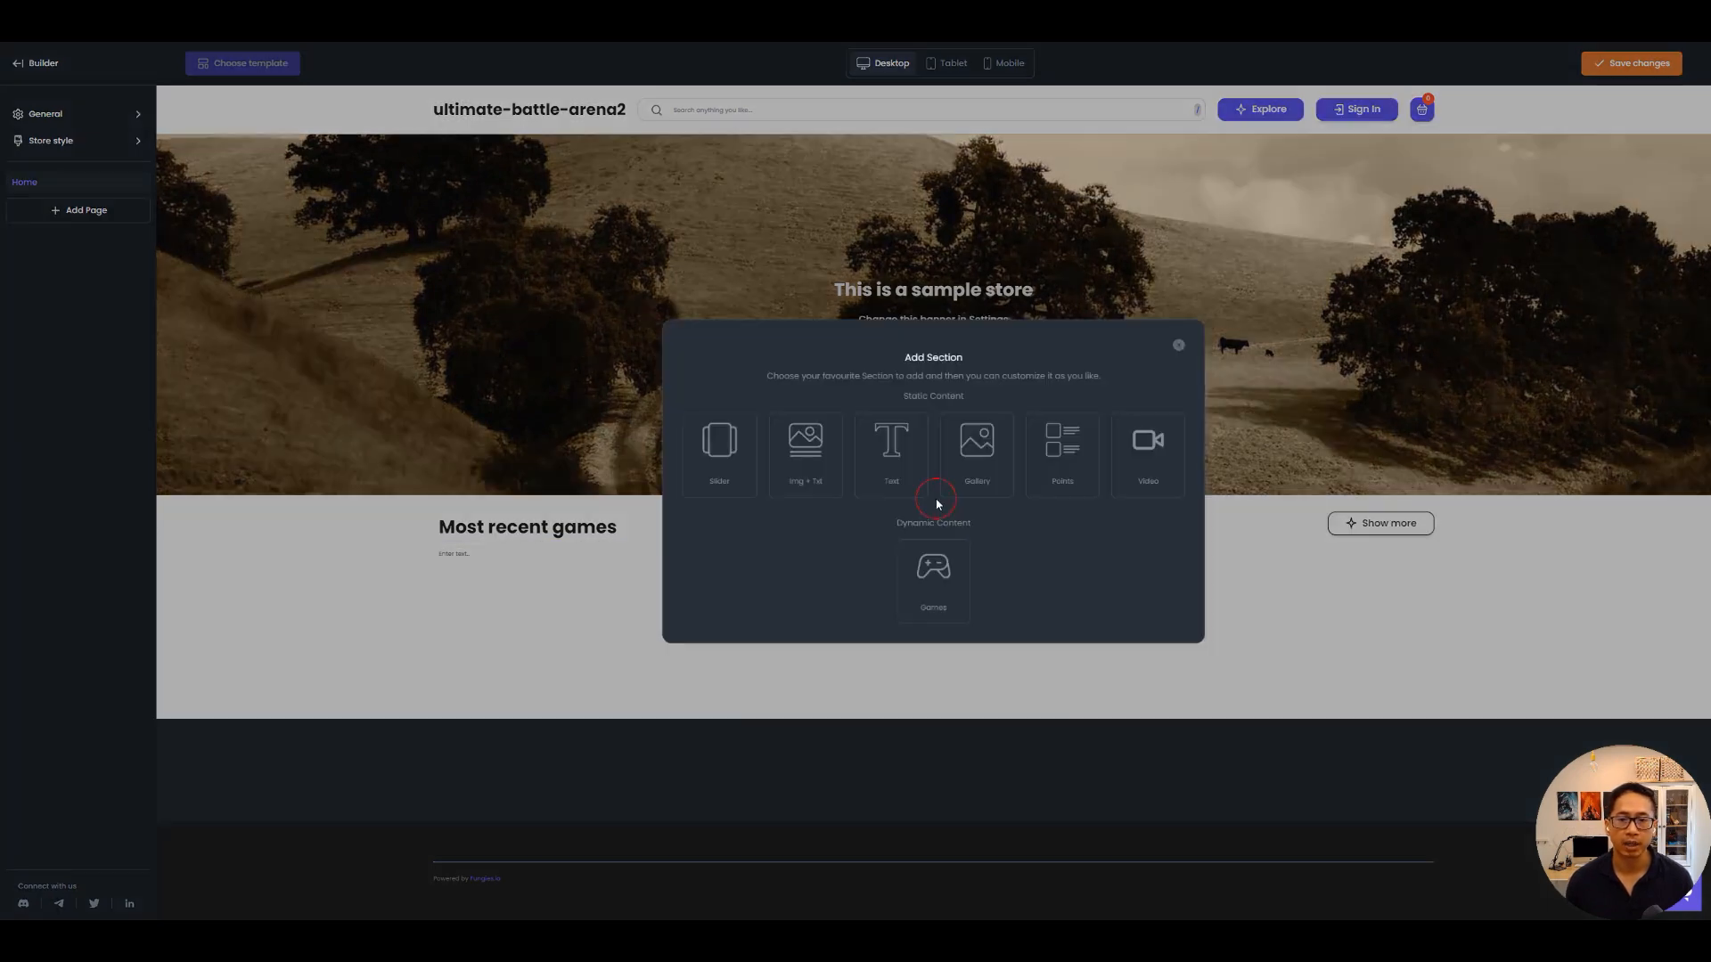
click(991, 476)
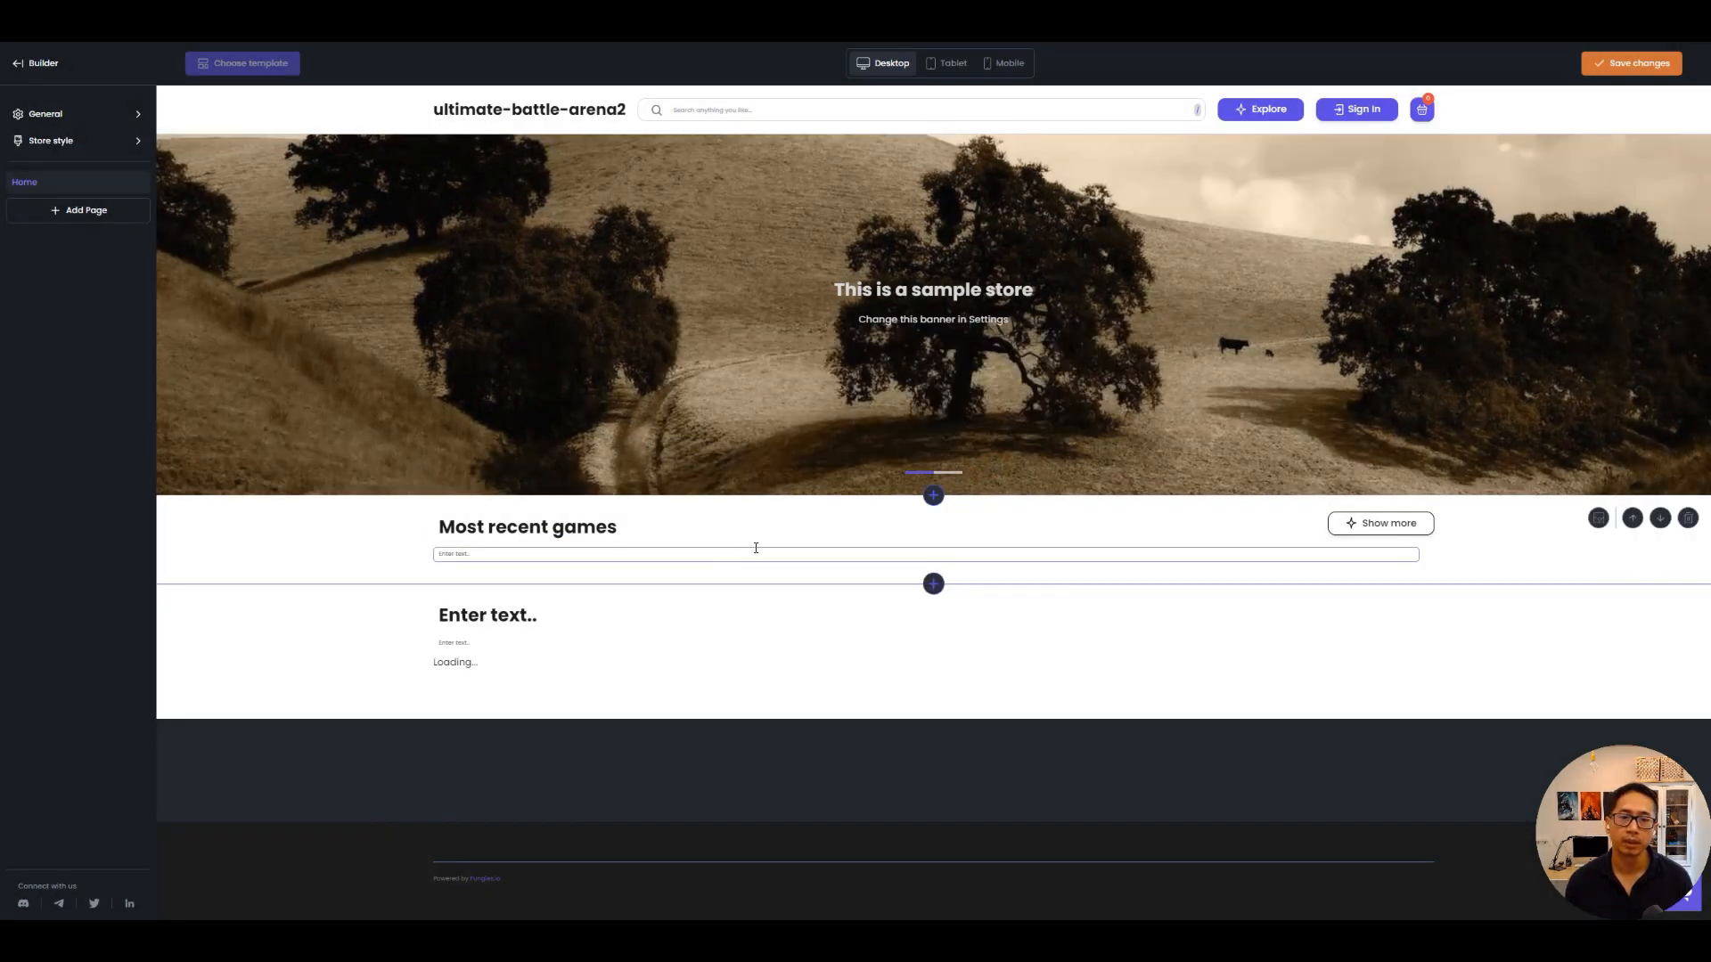
click(503, 615)
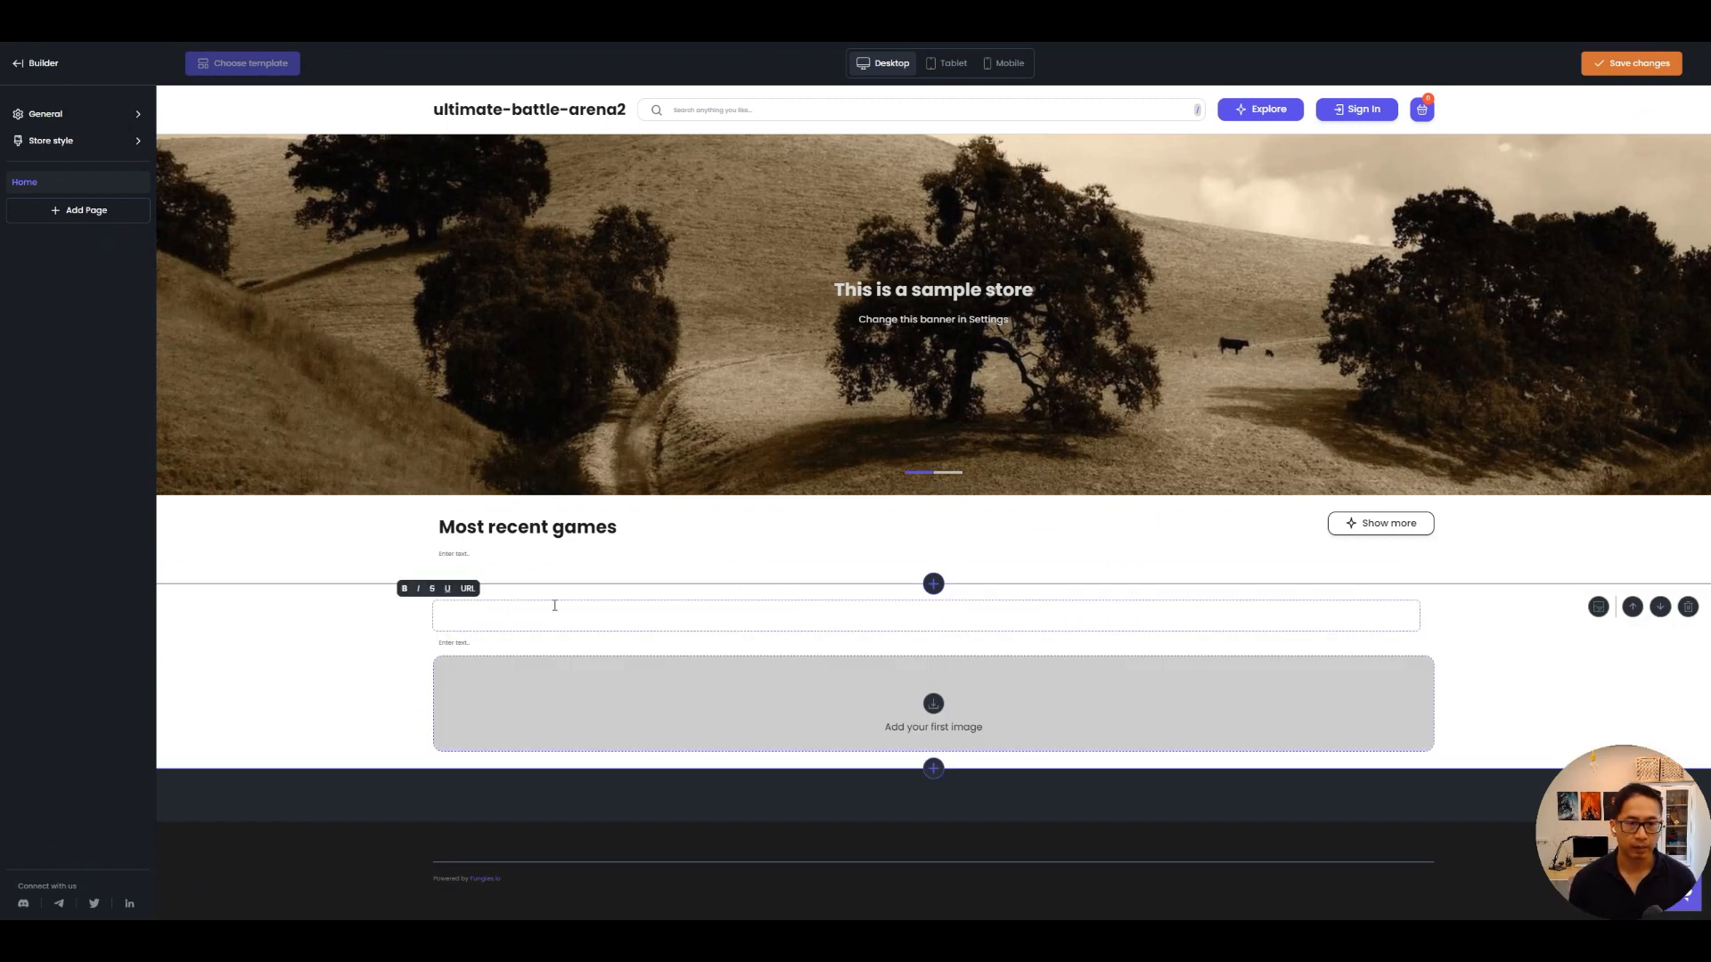
text(Gallery)
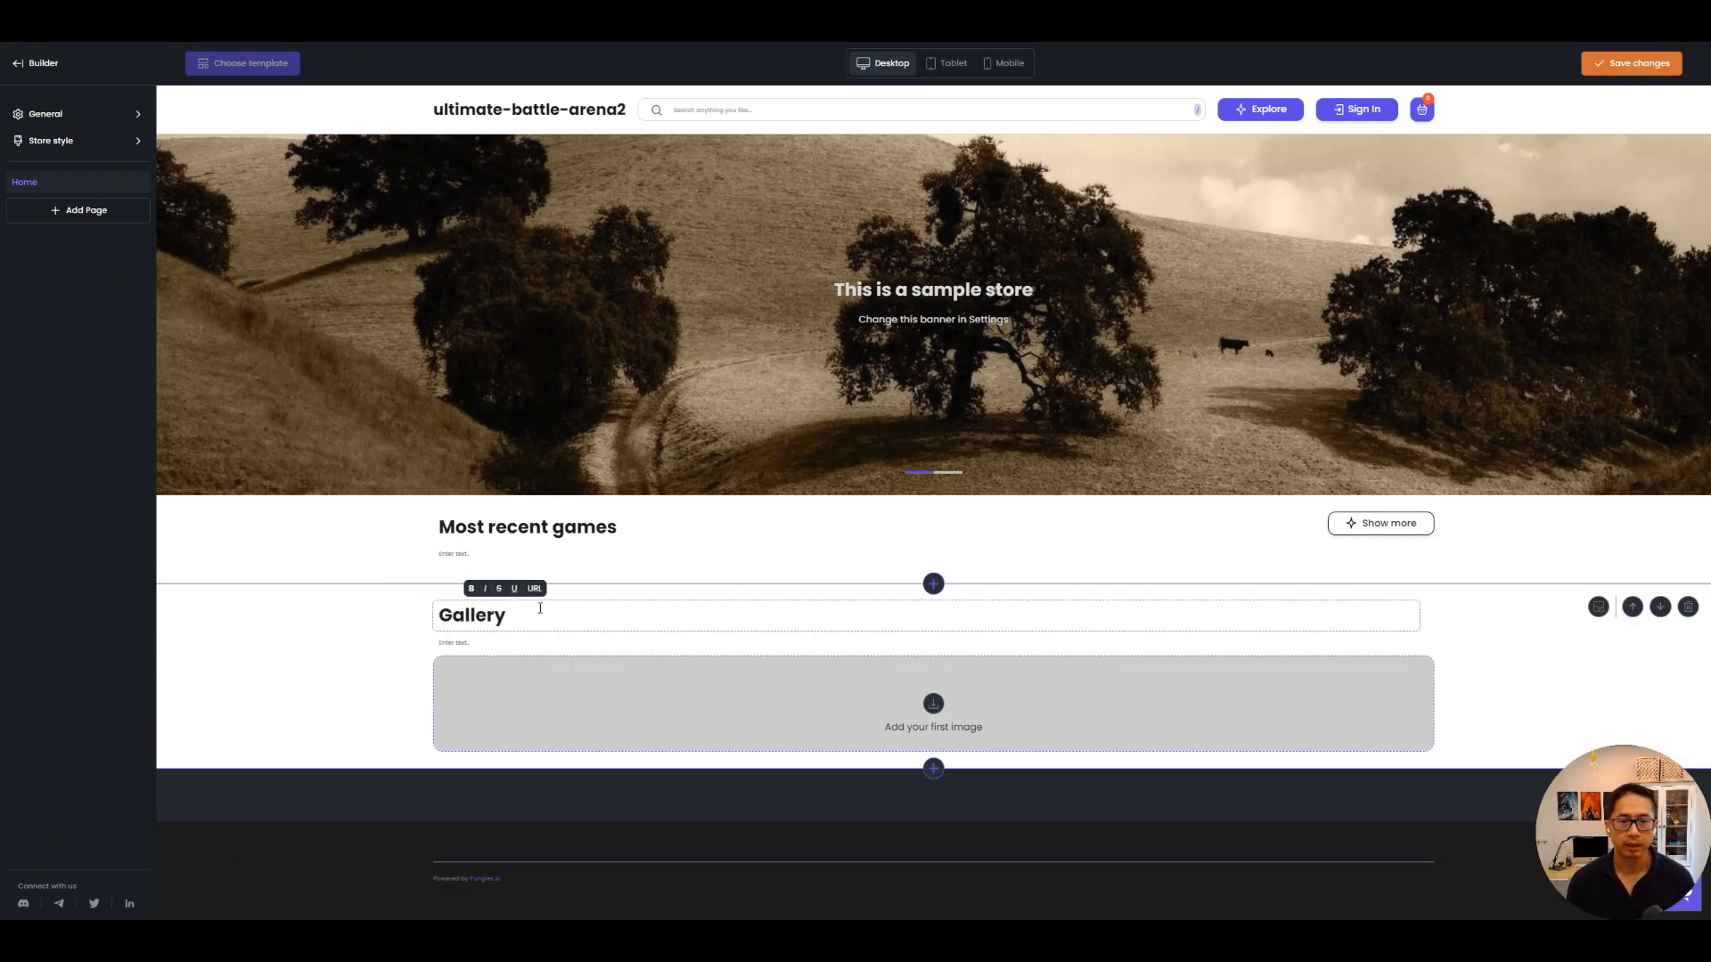
Upload 03.jpg, 10.jpg, AFK_Frida_Flats.jpg and AFK_GROCK_Render.jpg from the 02 Game Arts folder to the gallery.
click(692, 686)
click(1252, 553)
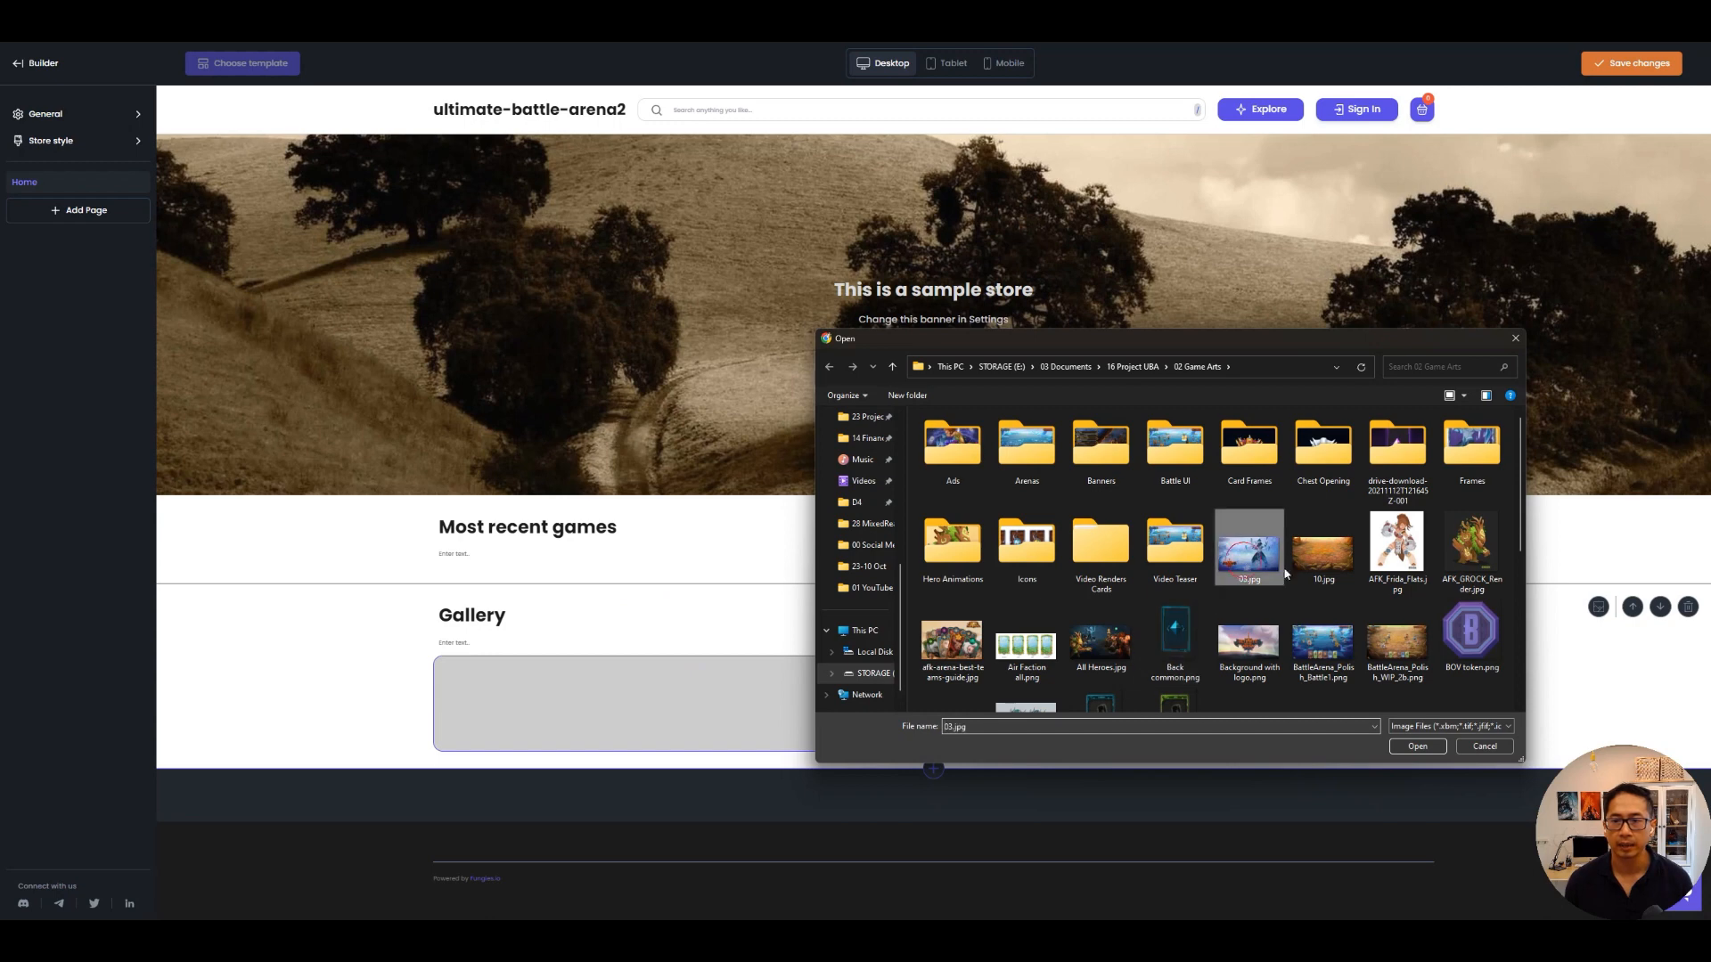
ctrl+click(1323, 552)
ctrl+click(1397, 544)
ctrl+click(1471, 544)
click(1417, 745)
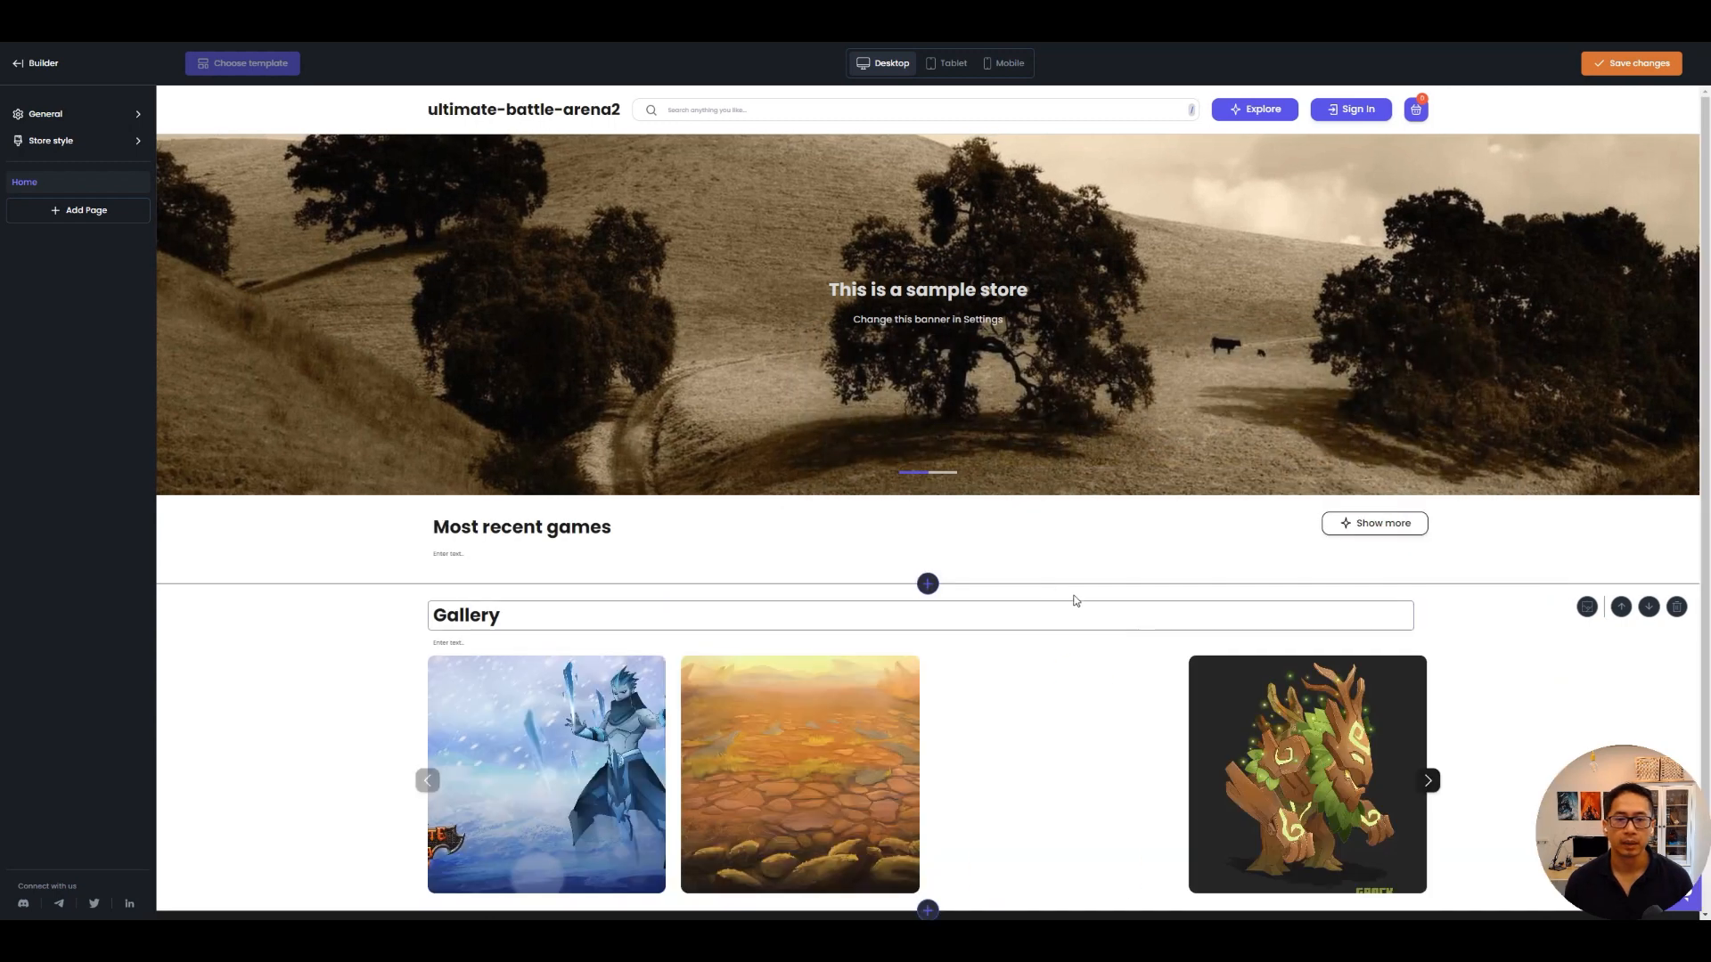
scroll(1123, 571, down, 2)
scroll(957, 575, up, 2)
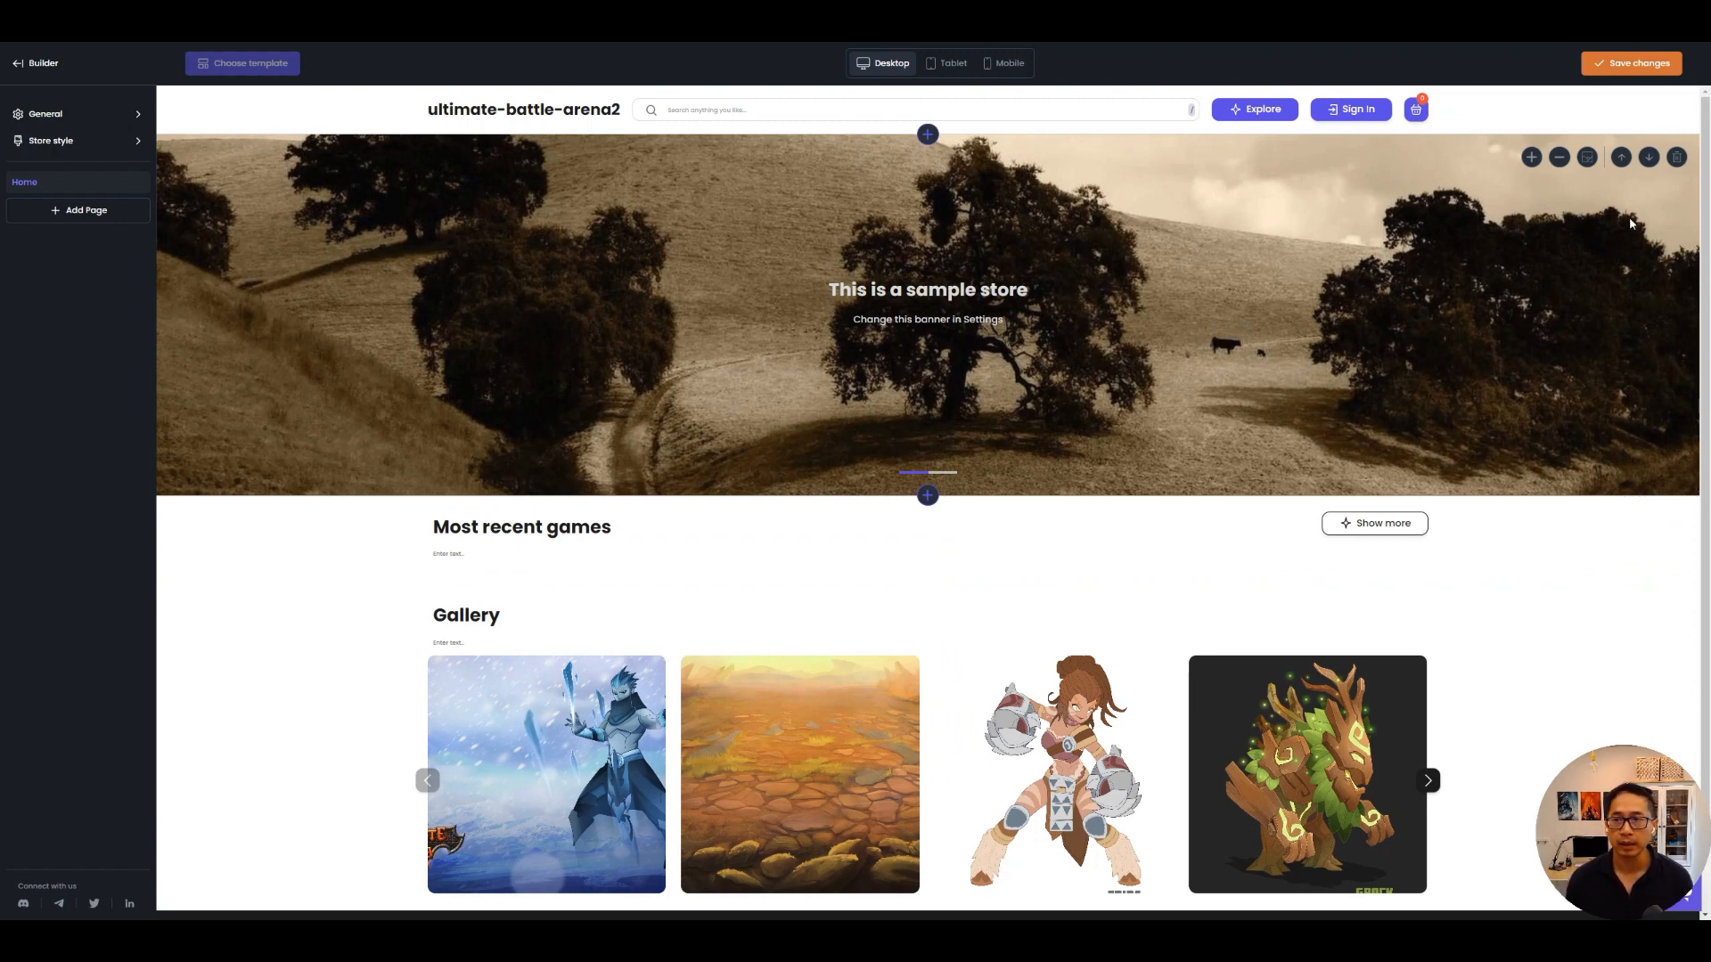
Replace the sample store banner with a new Slider section placed above the Most recent games section.
click(1677, 159)
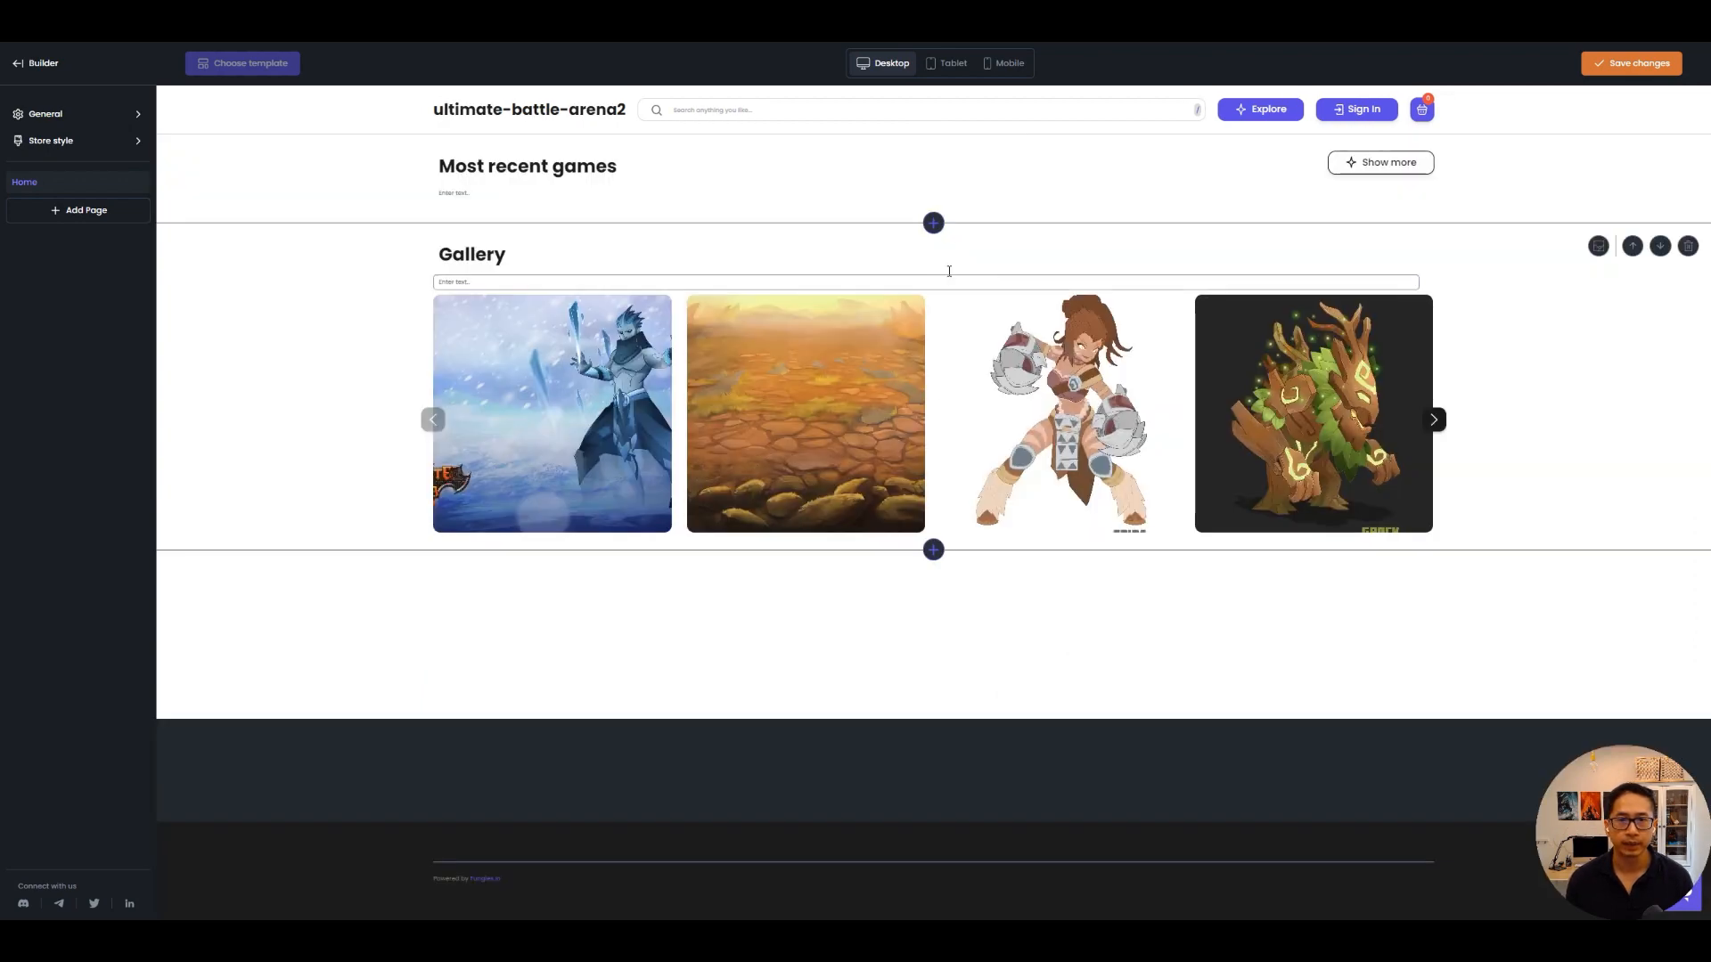
click(931, 550)
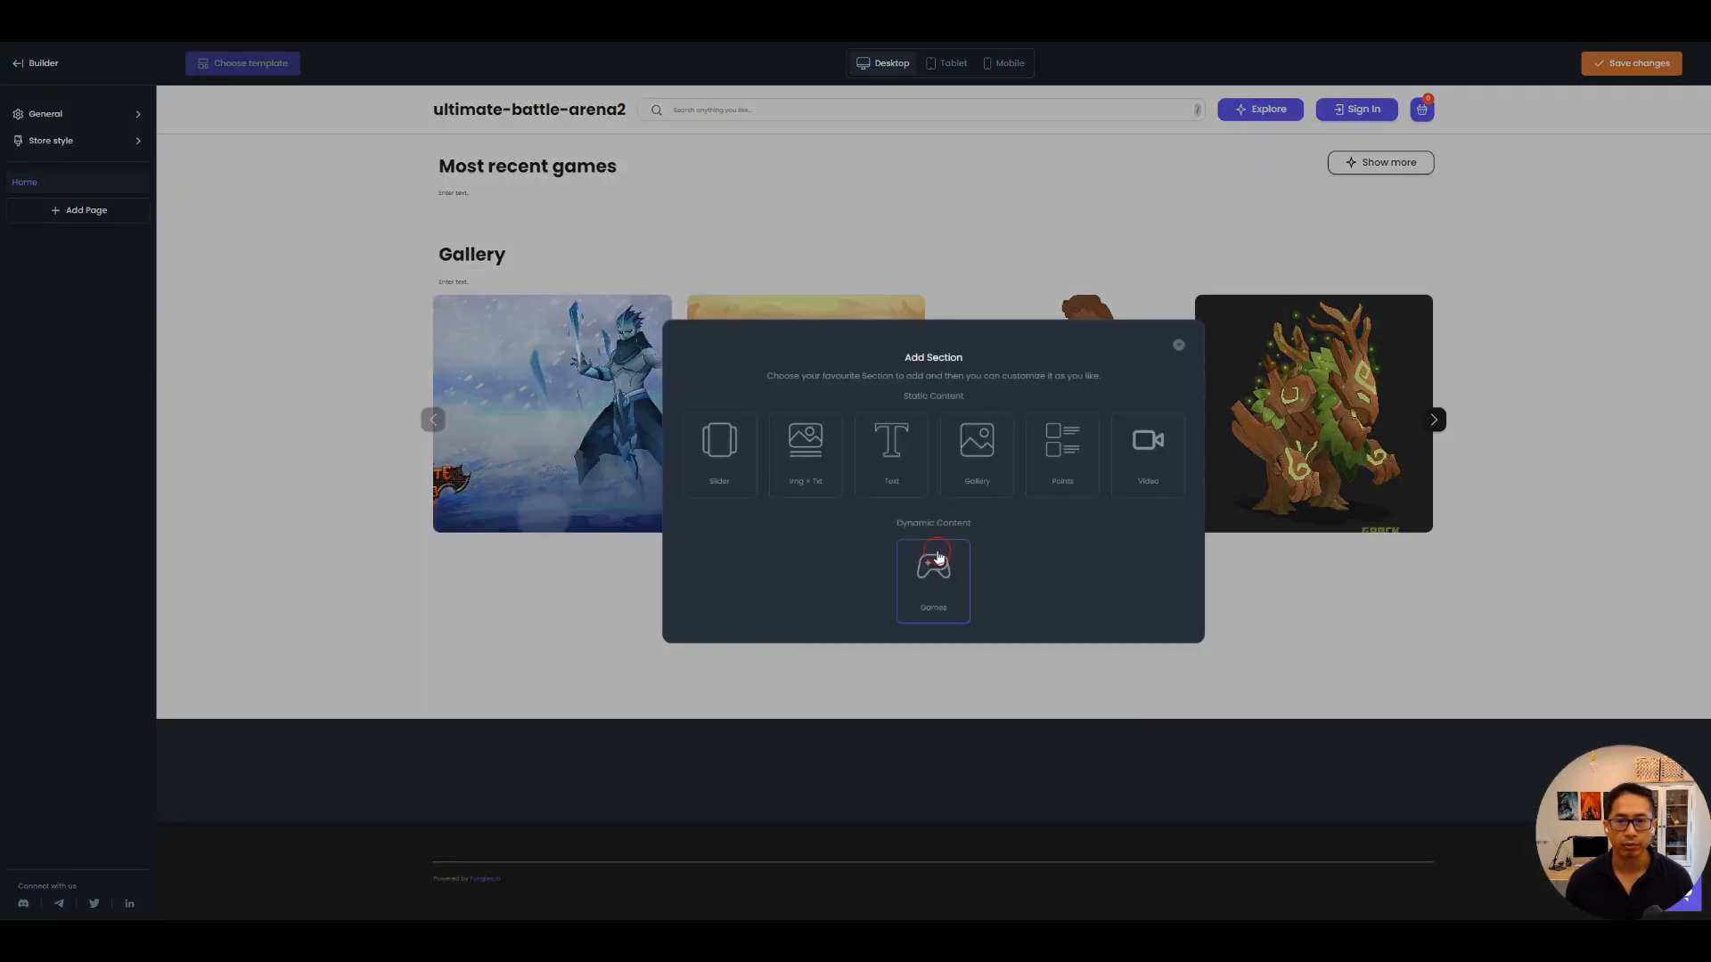
click(721, 469)
scroll(1165, 619, down, 1)
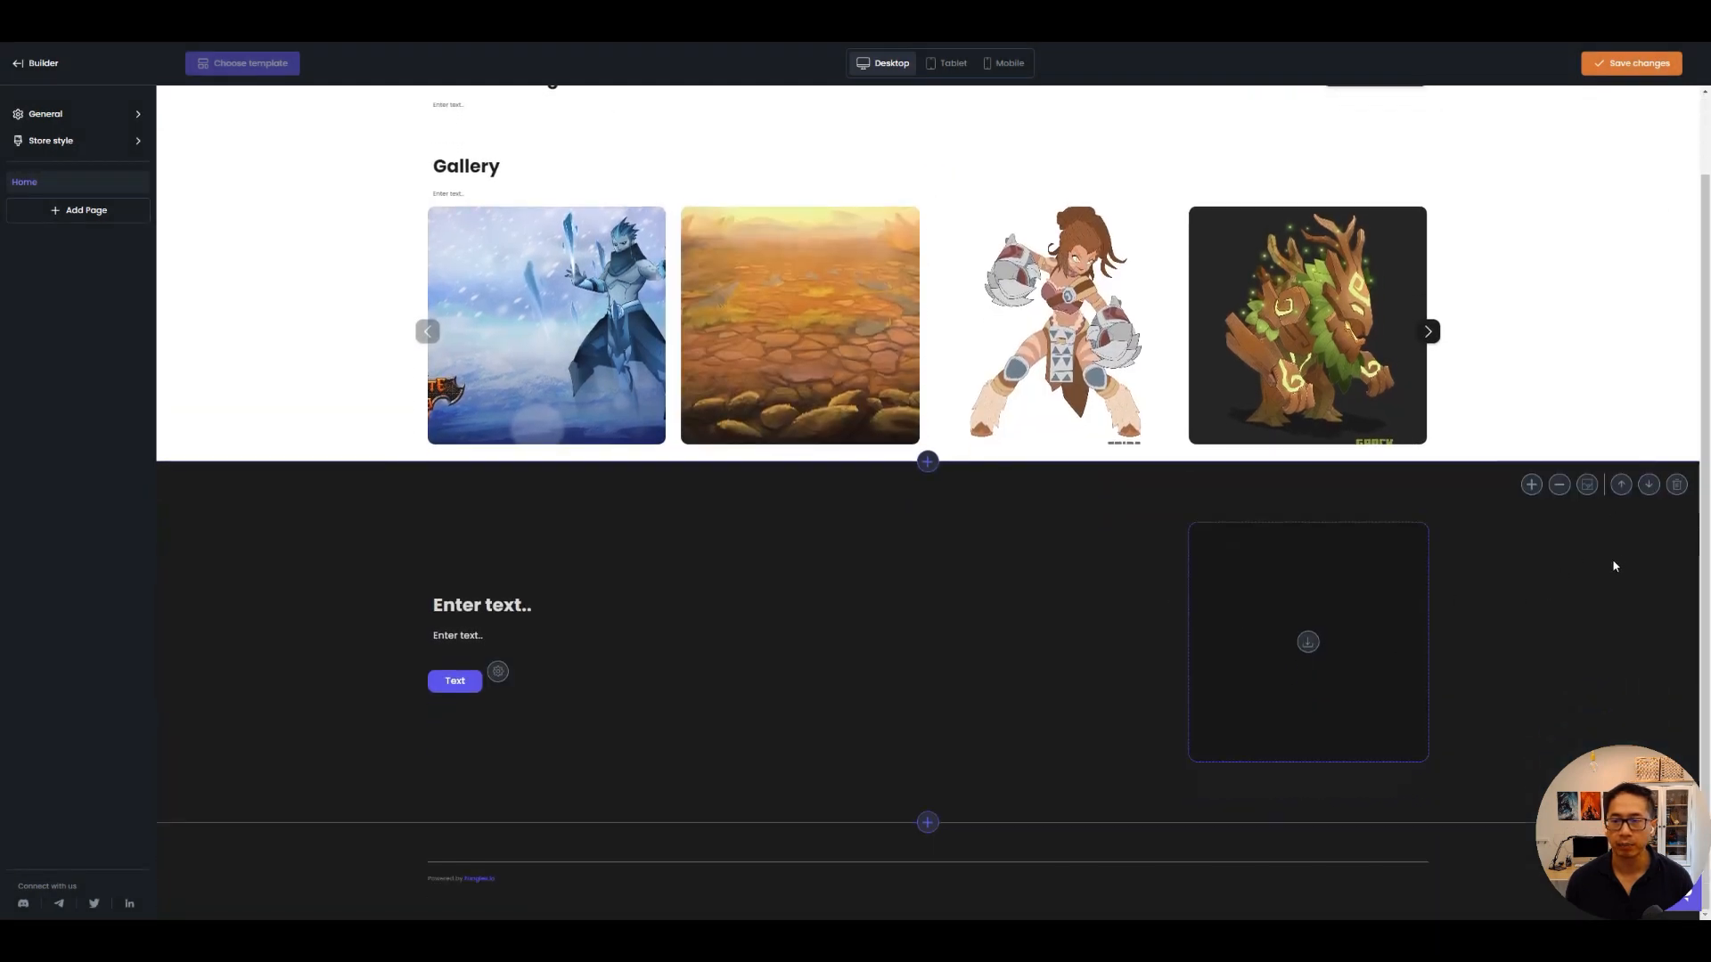
click(1622, 484)
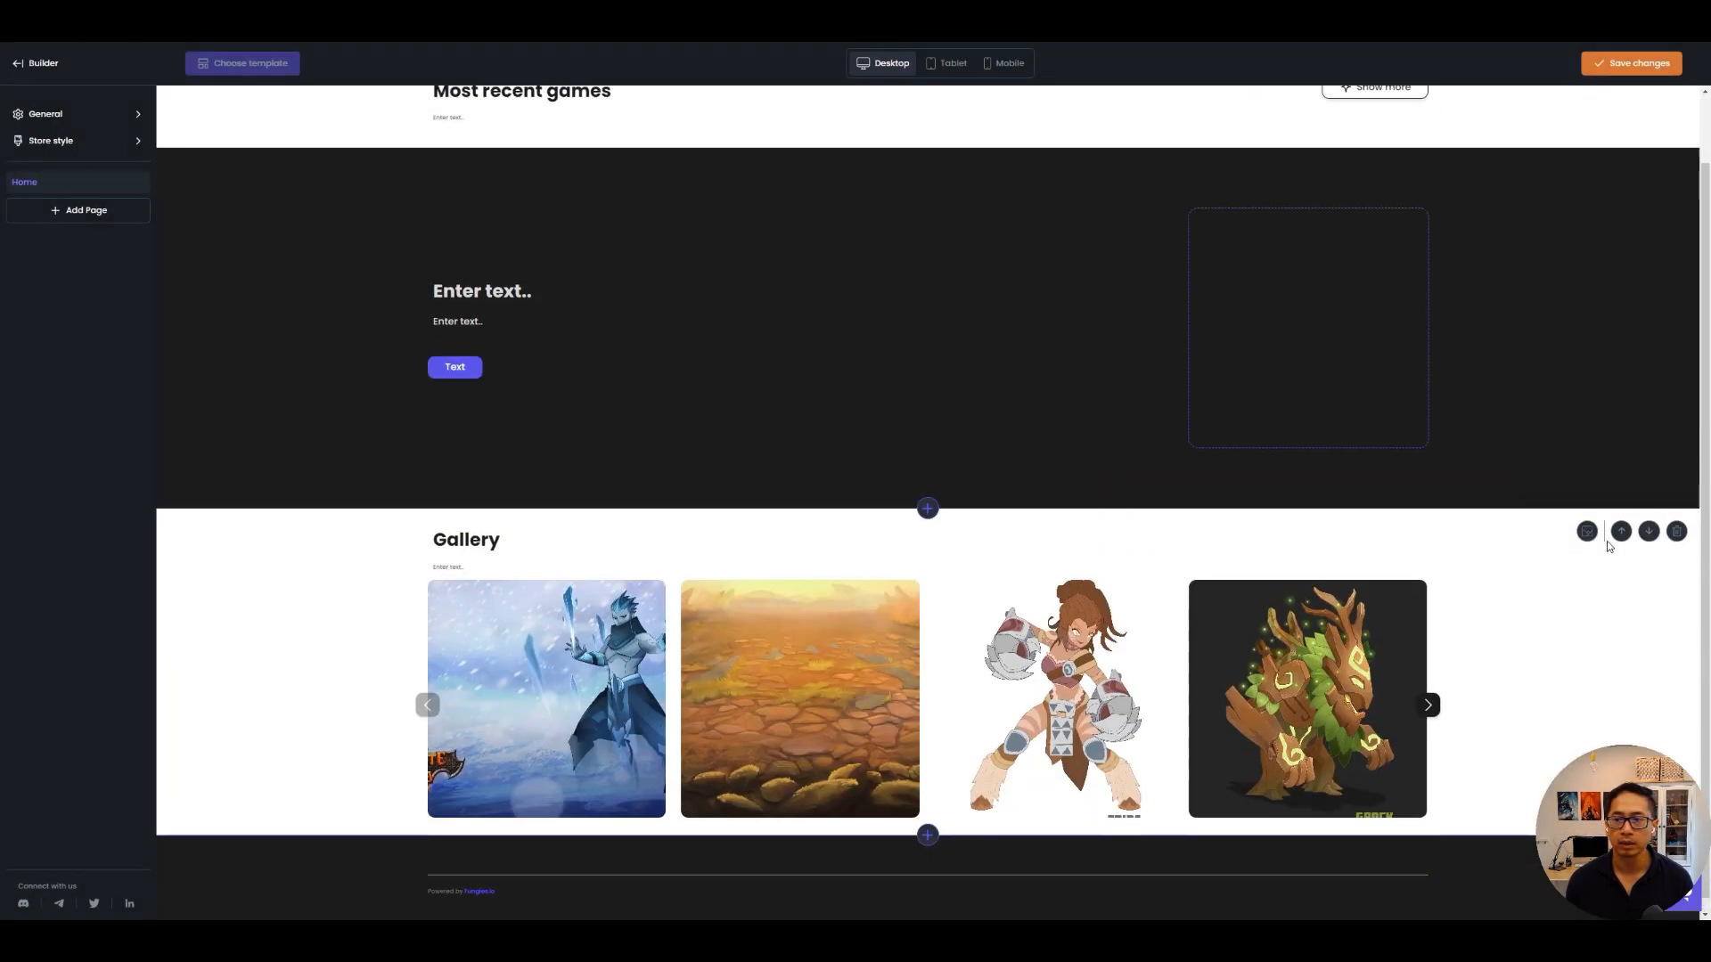
scroll(1613, 446, up, 1)
click(1623, 247)
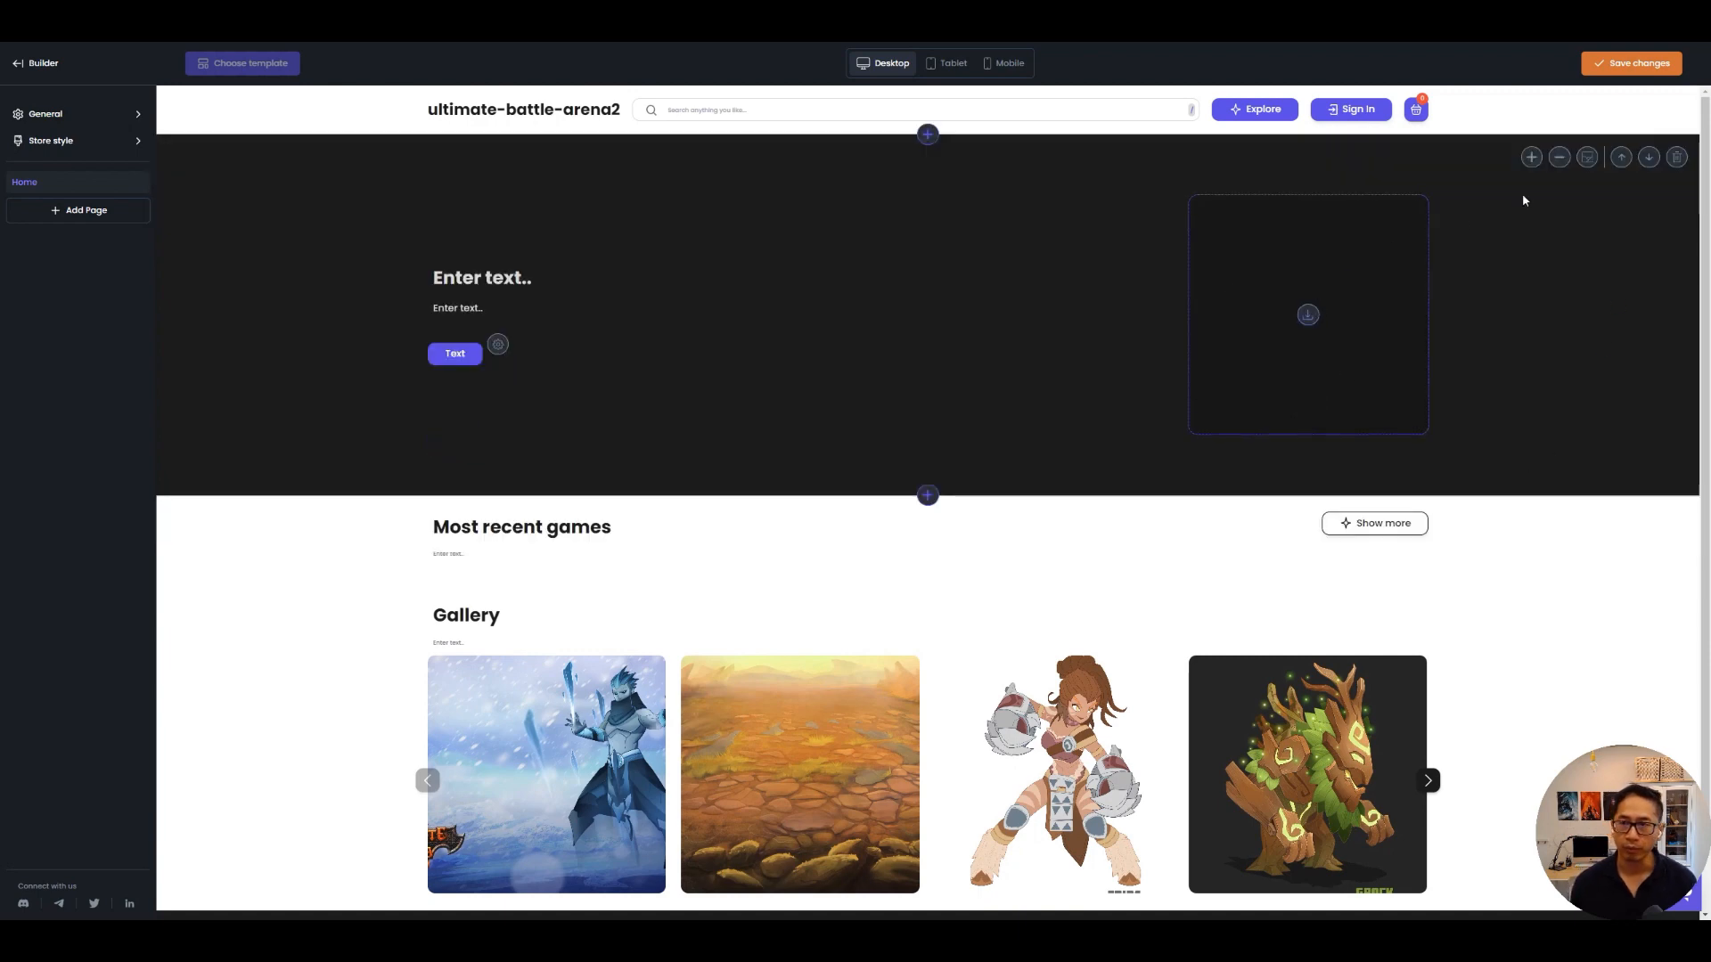
Set Grok.jpg as the new slider's background image, accepting the default crop.
click(1588, 158)
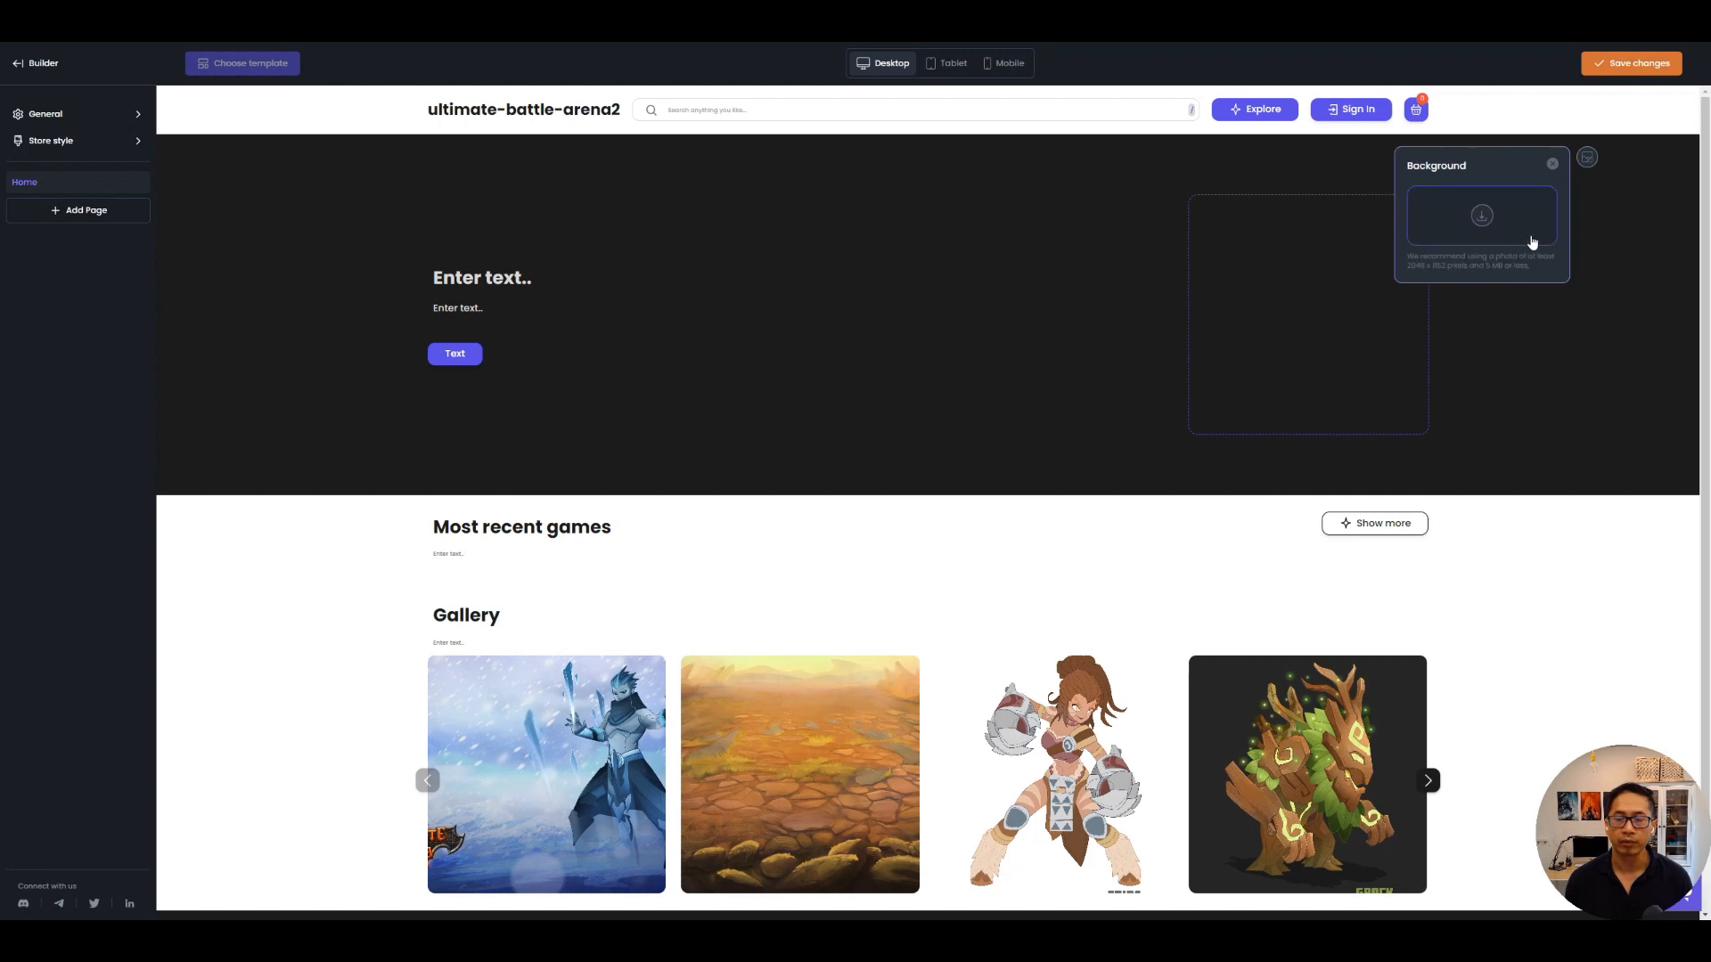
click(1456, 235)
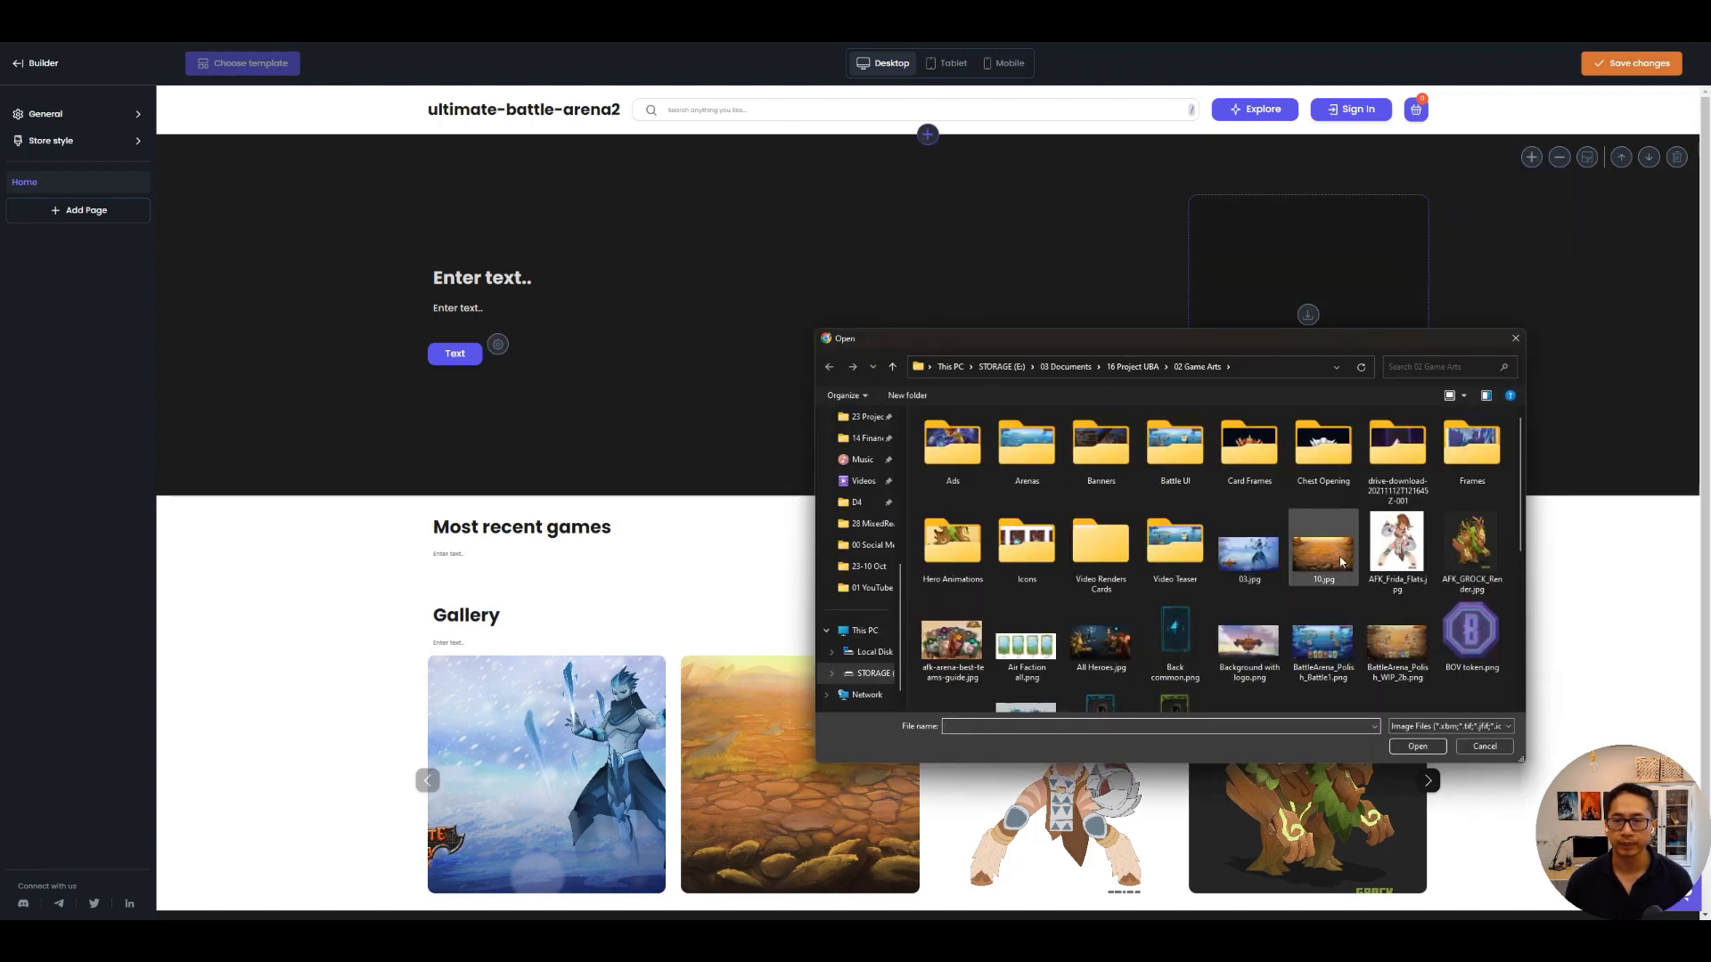
scroll(1323, 641, down, 2)
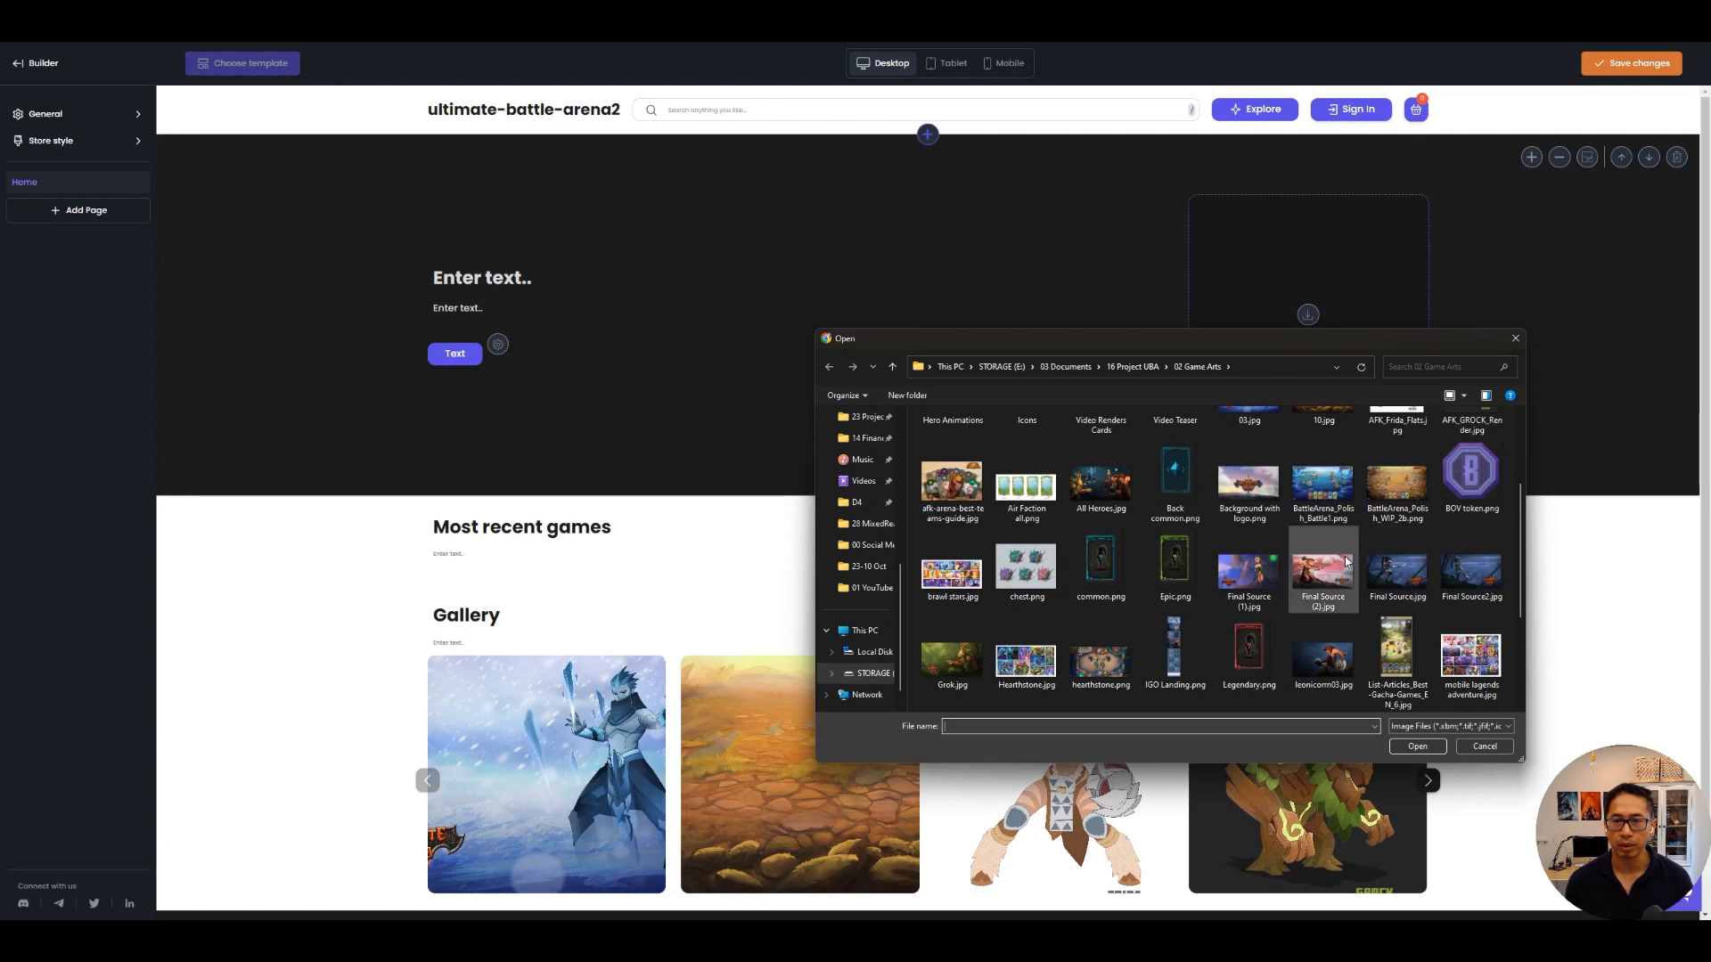
scroll(1054, 612, down, 2)
double_click(967, 499)
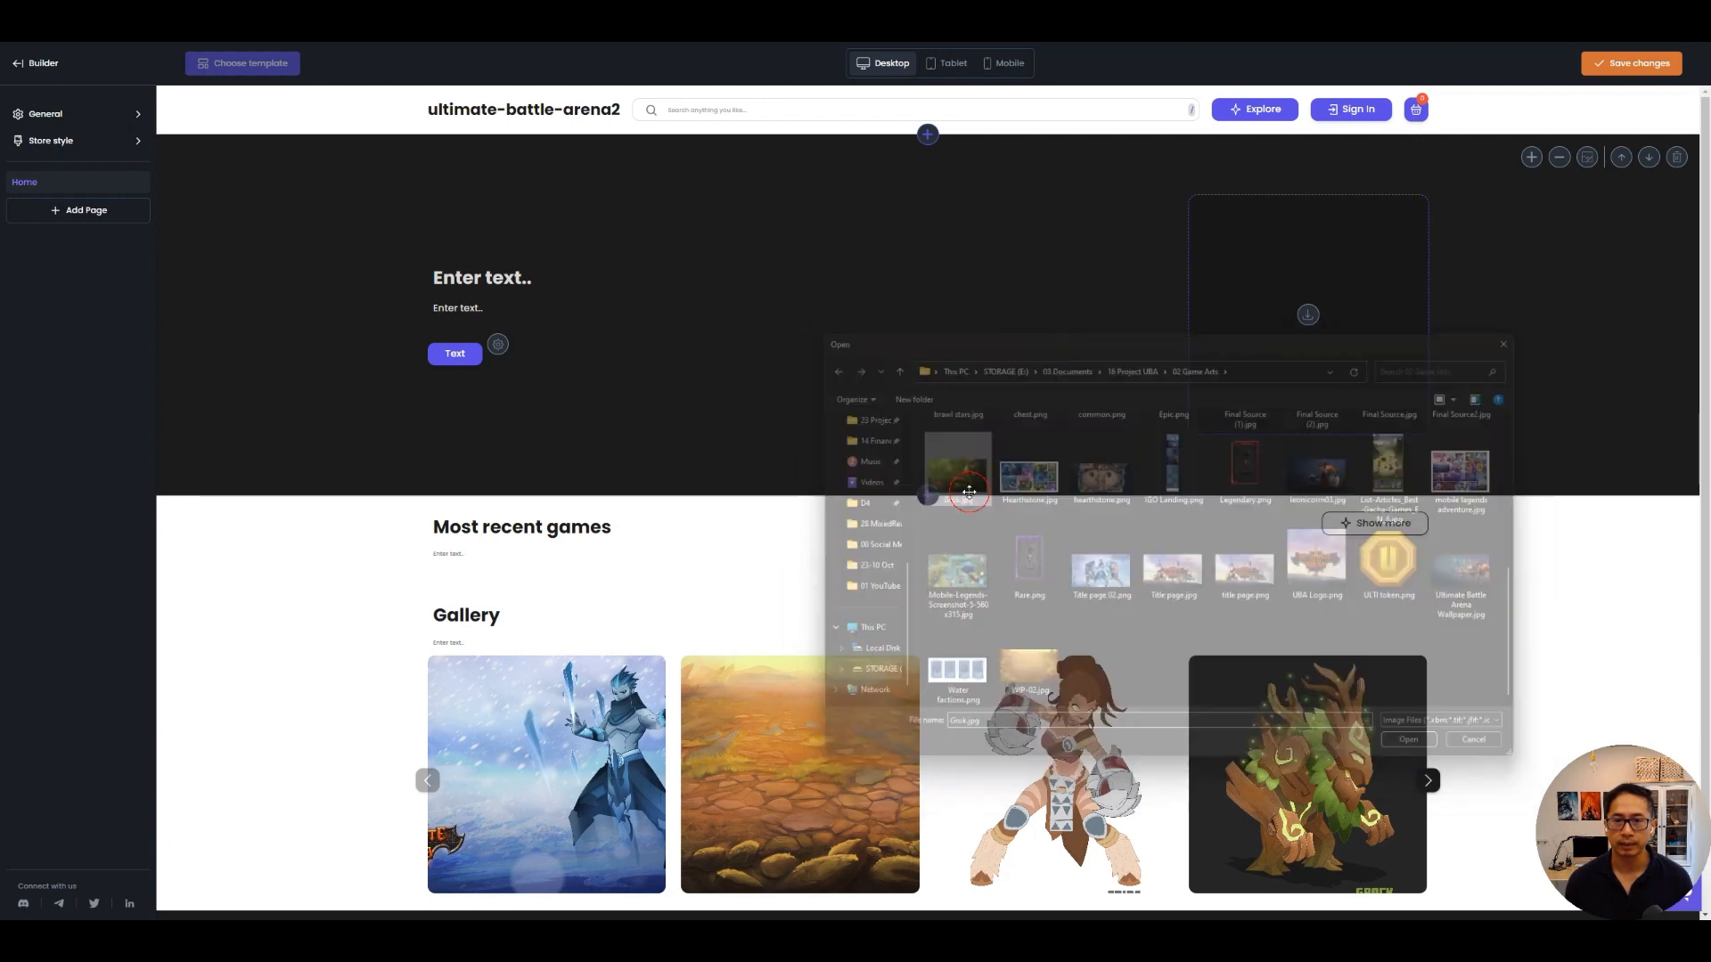
click(1528, 760)
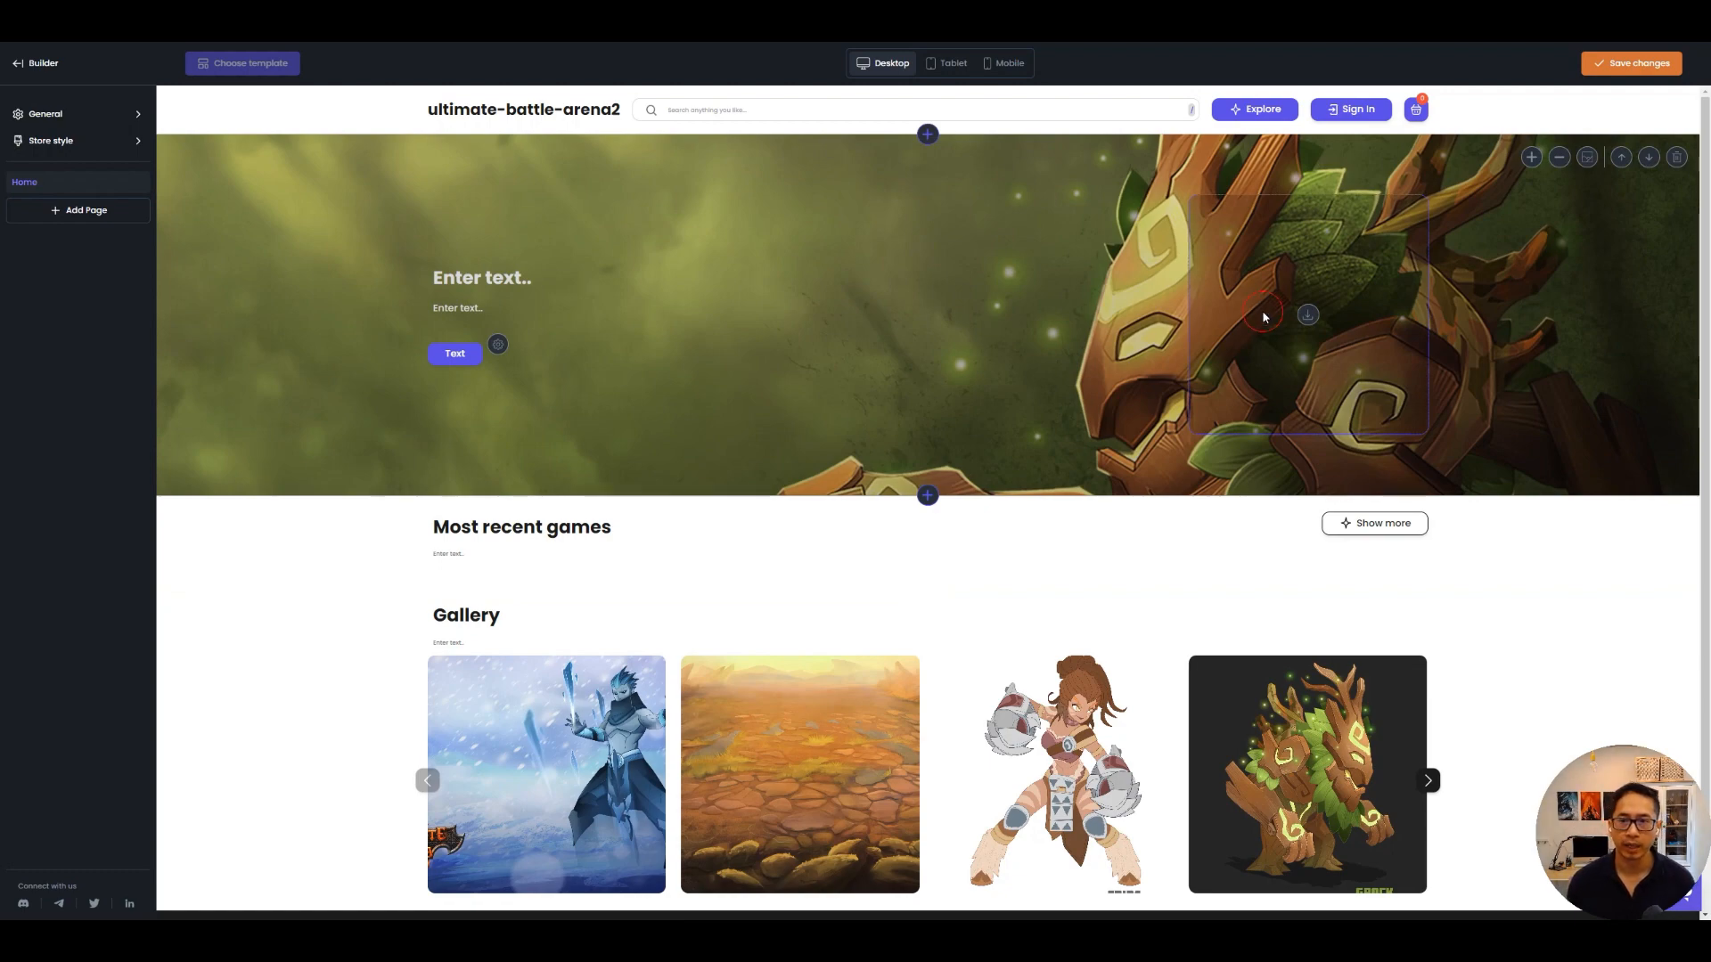
Add "Background with logo.png" as the slider's foreground image, accepting the default square crop around the logo.
click(1307, 314)
double_click(1248, 651)
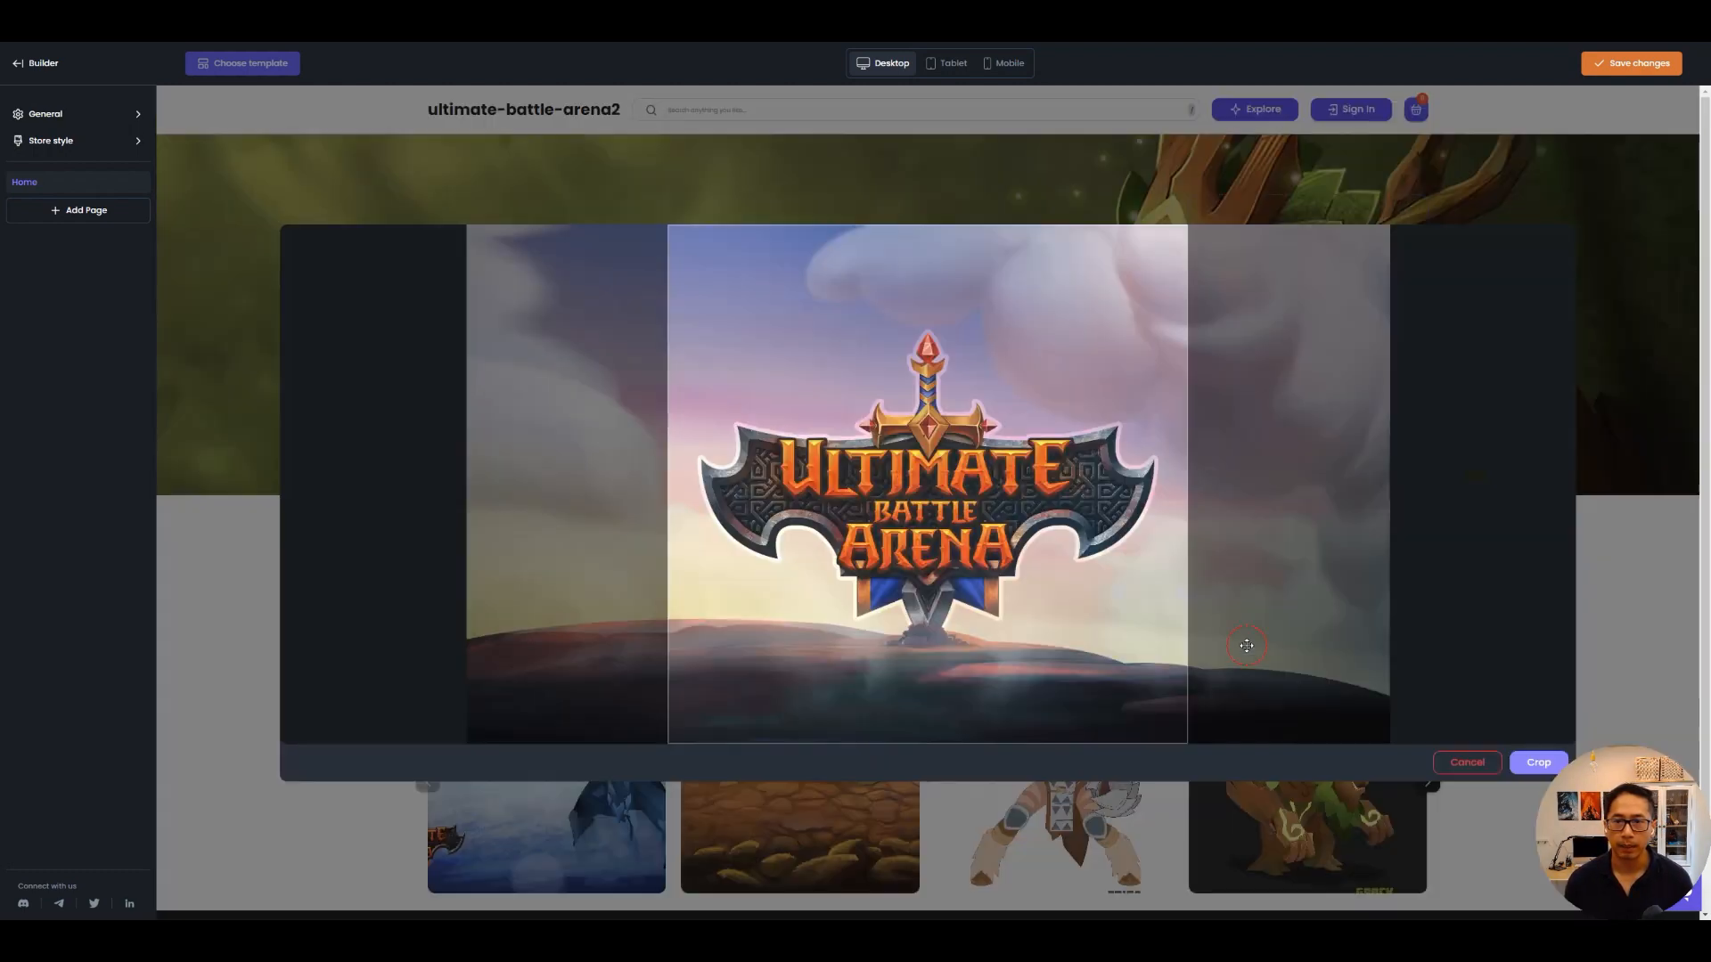
click(1532, 768)
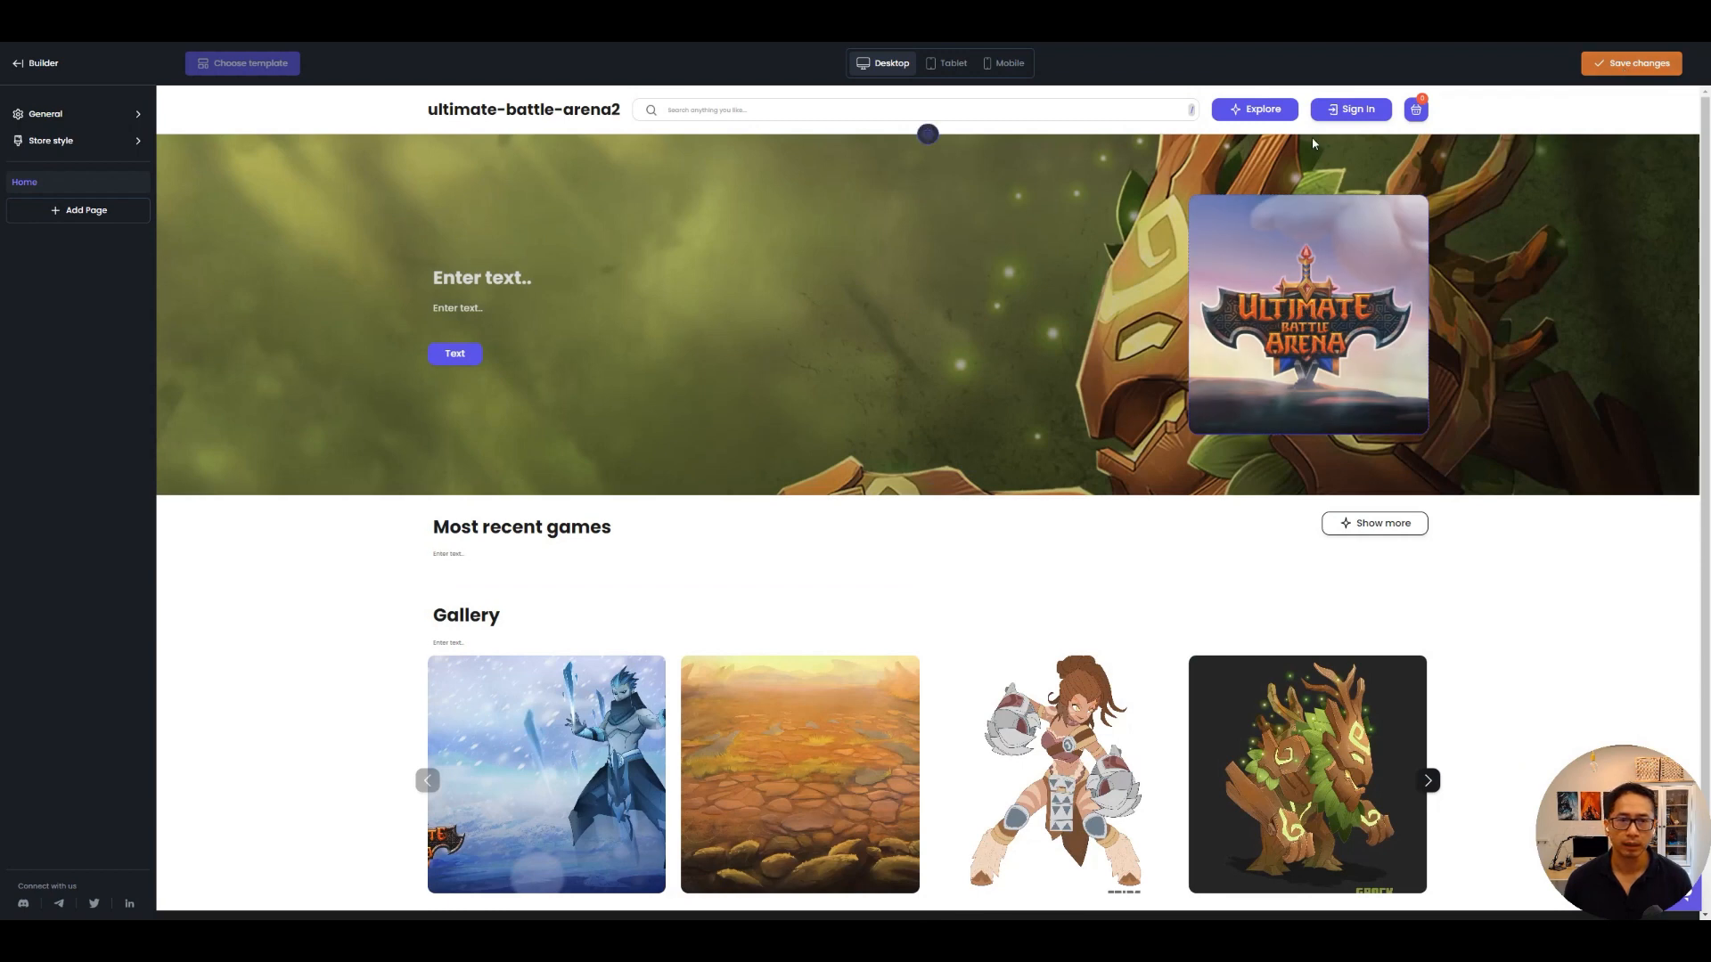
Set the slider's heading to "Ultimate Collectibe Card Game".
click(481, 279)
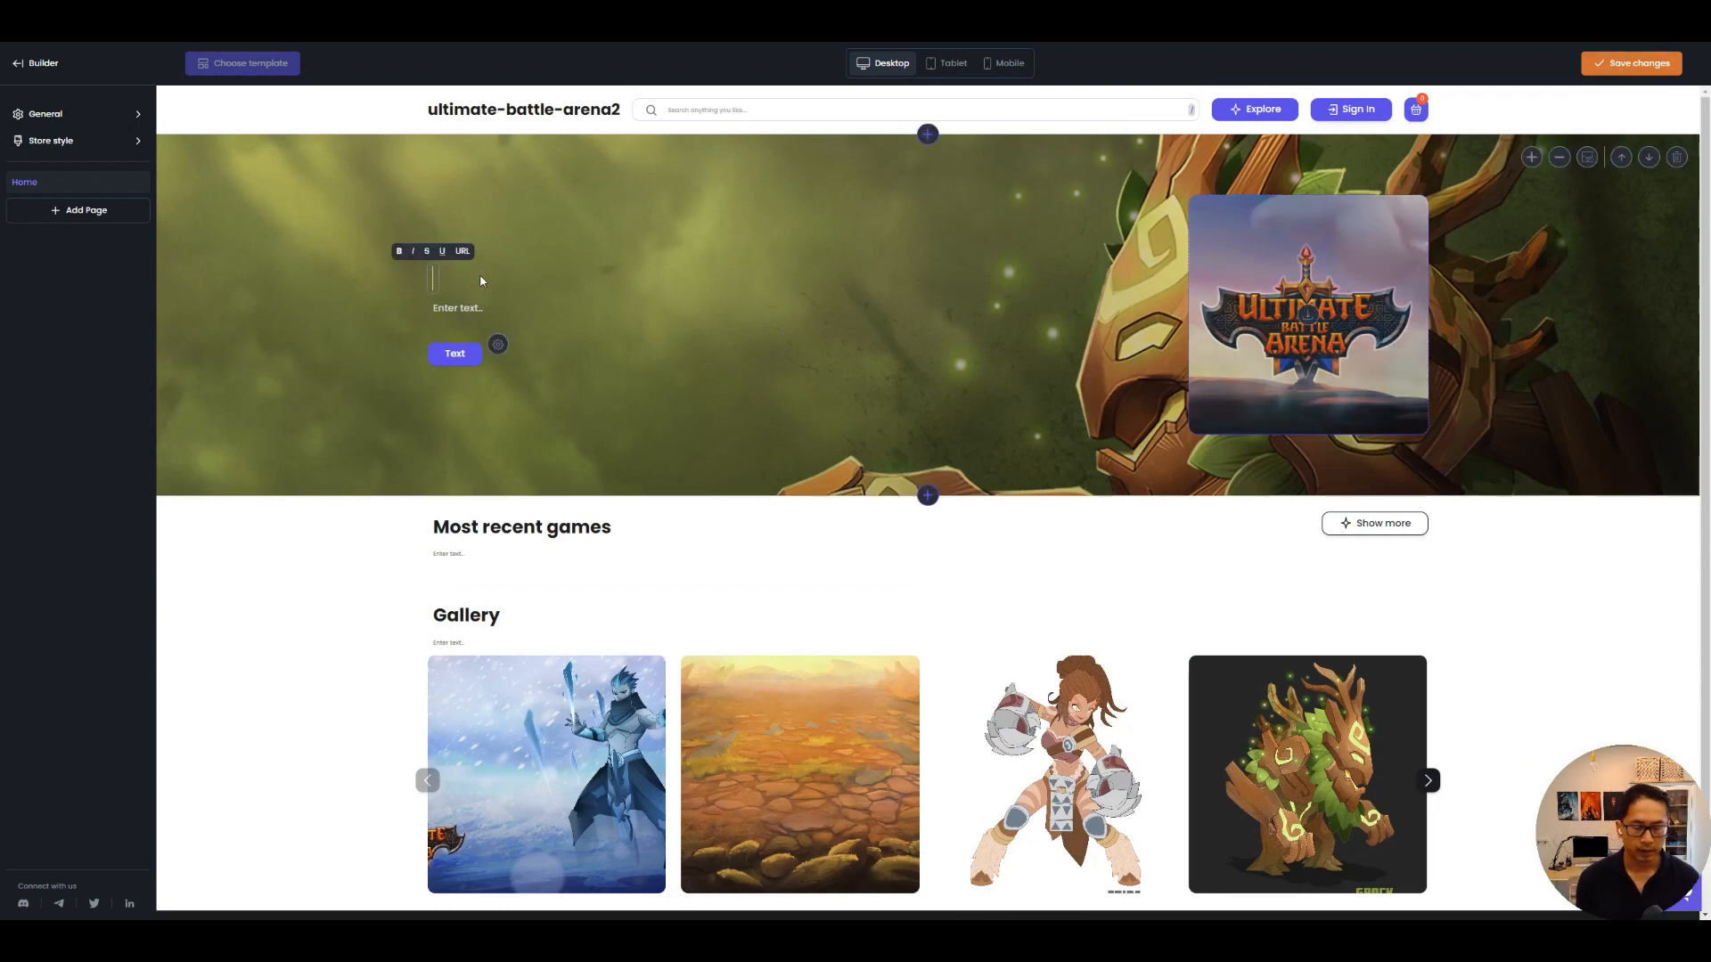
text(Ultimate)
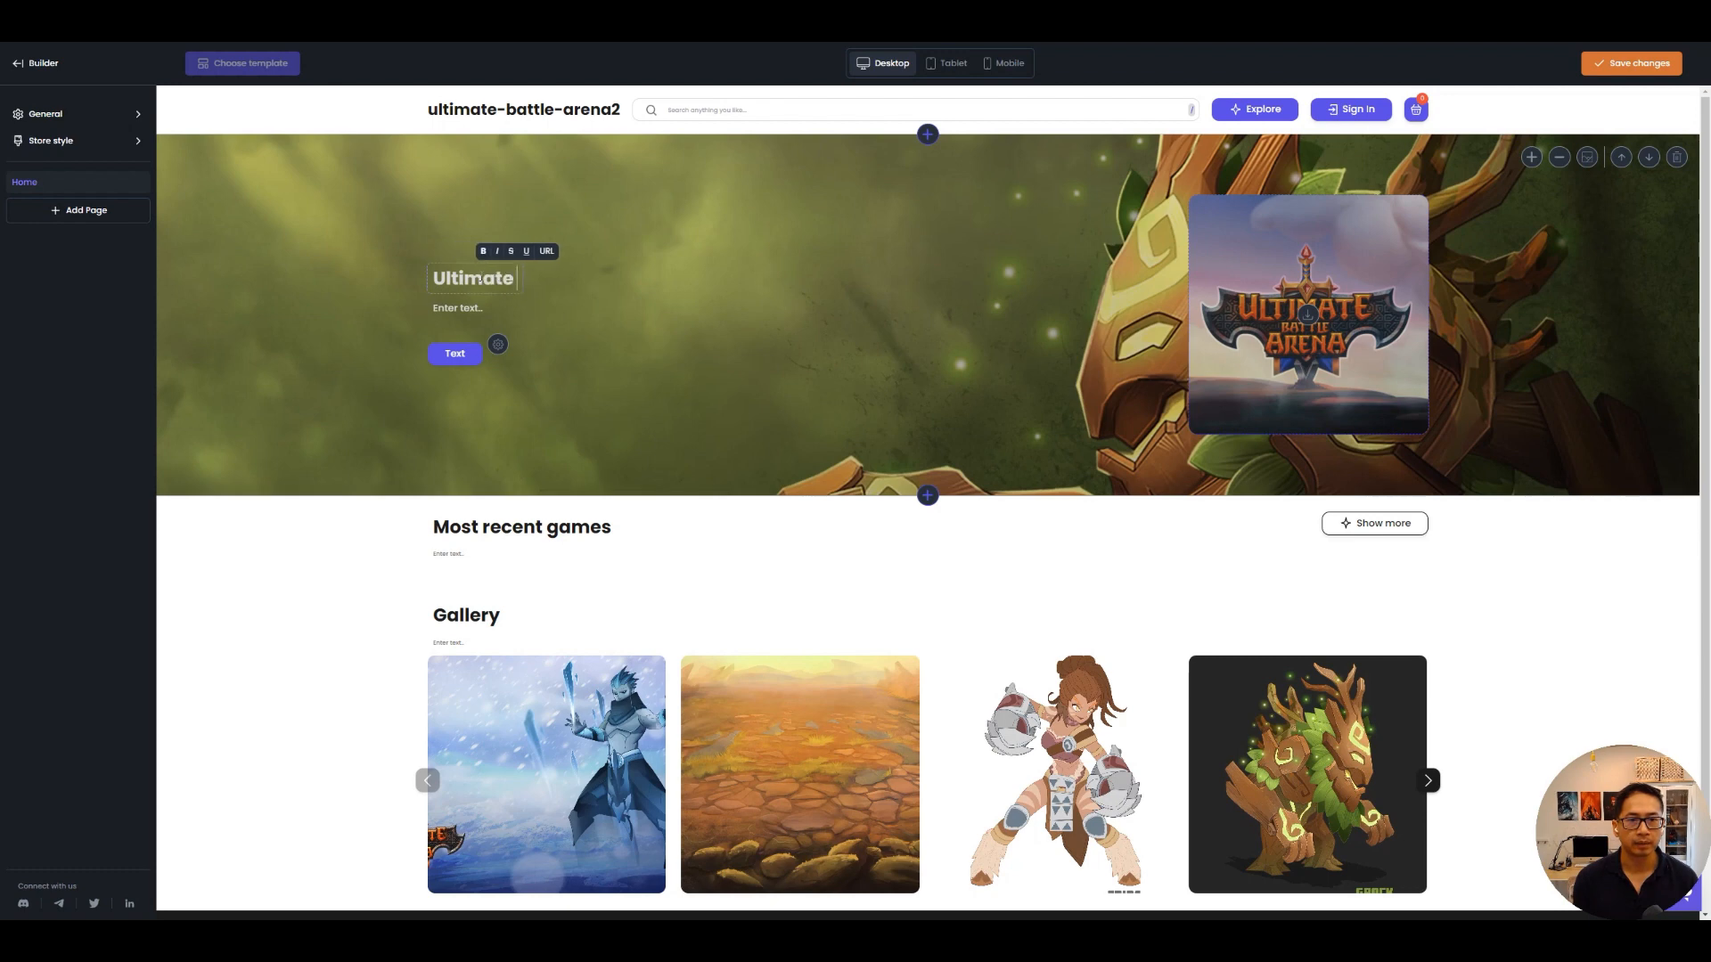
text( Collectibe)
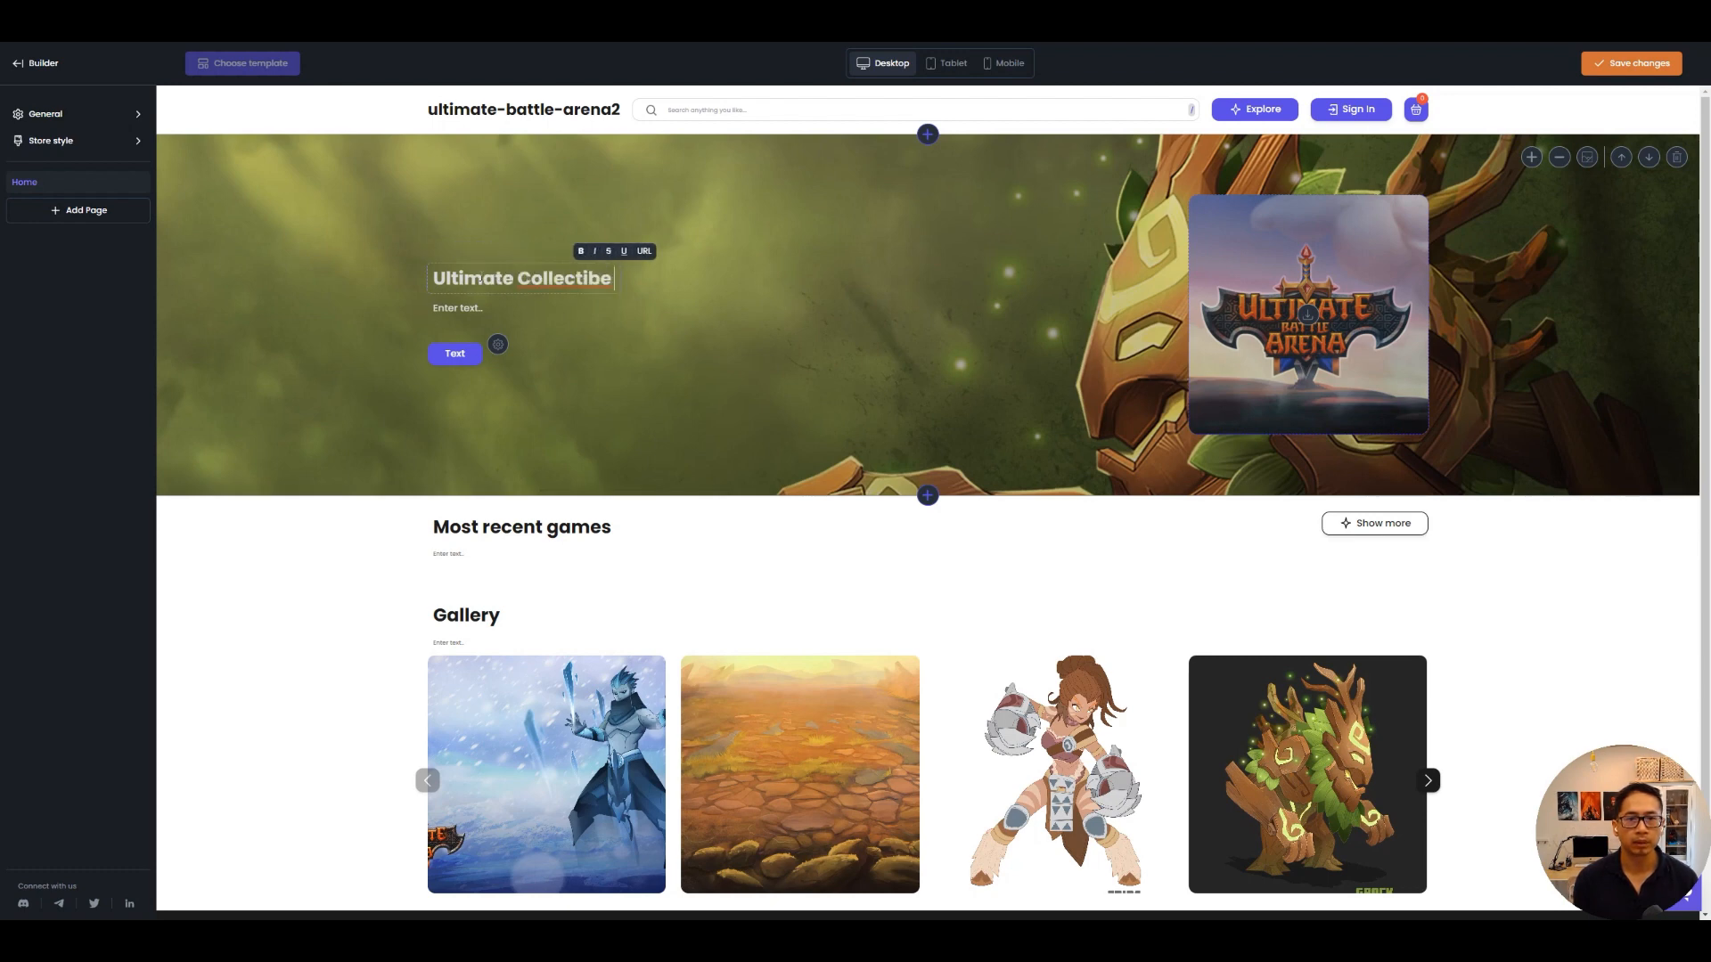
text( Card)
key(BackSpace)
key(BackSpace)
text(rd)
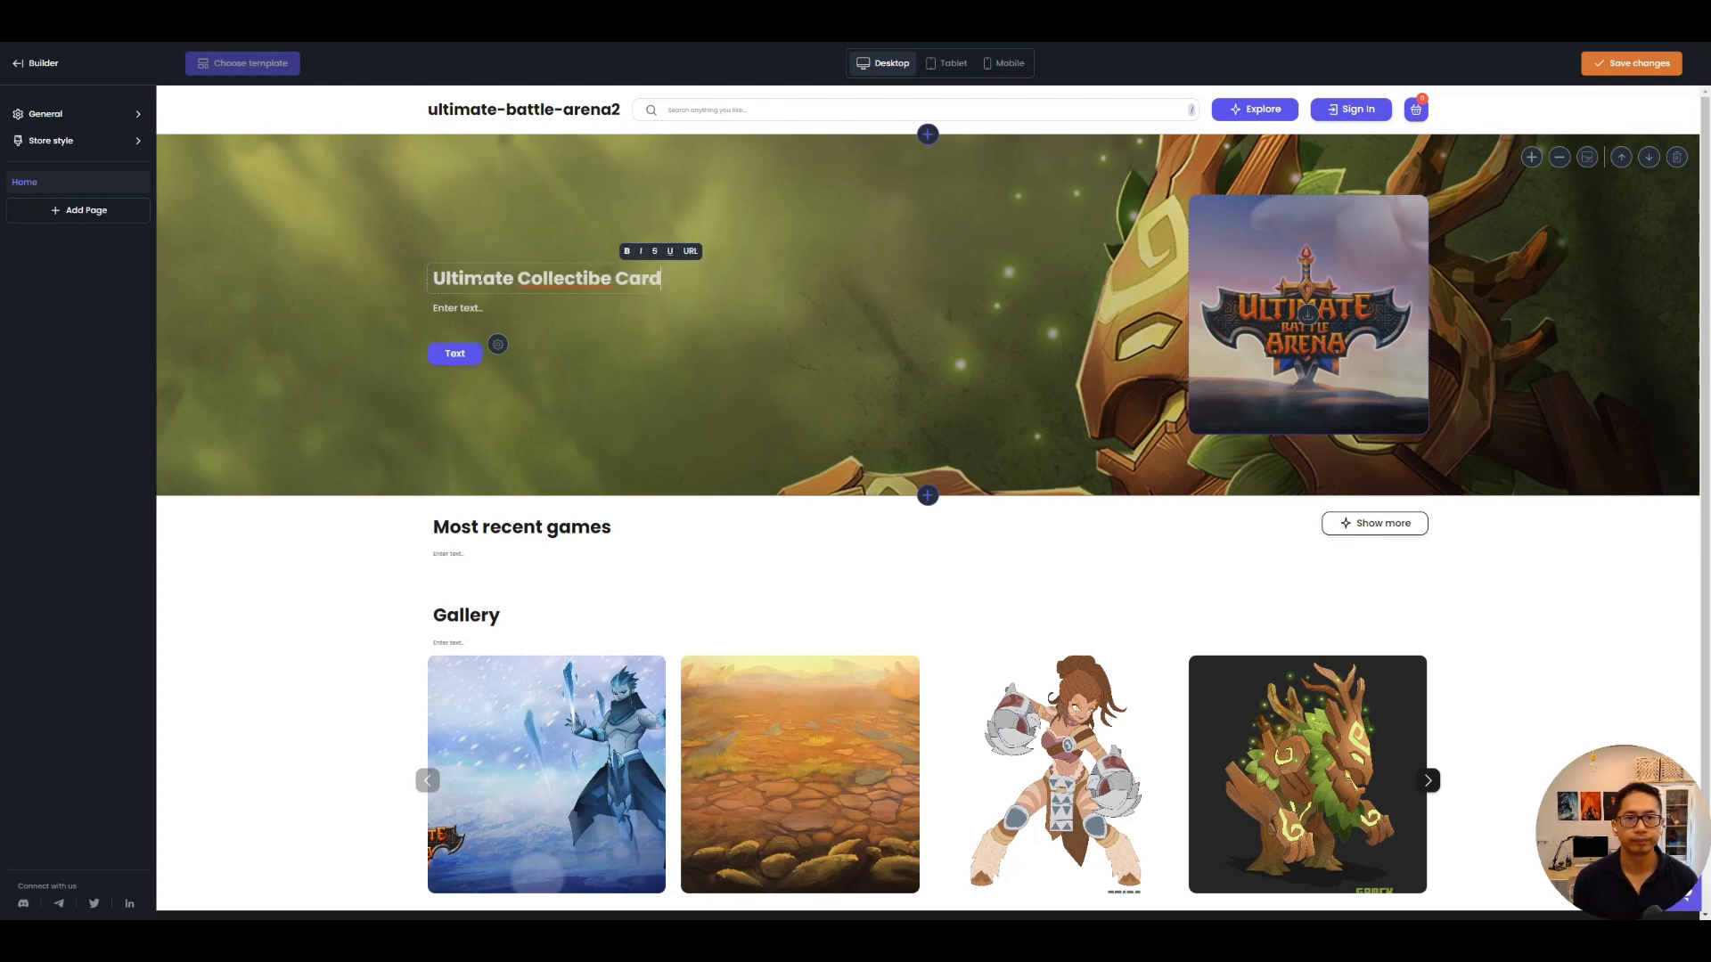
text( Game)
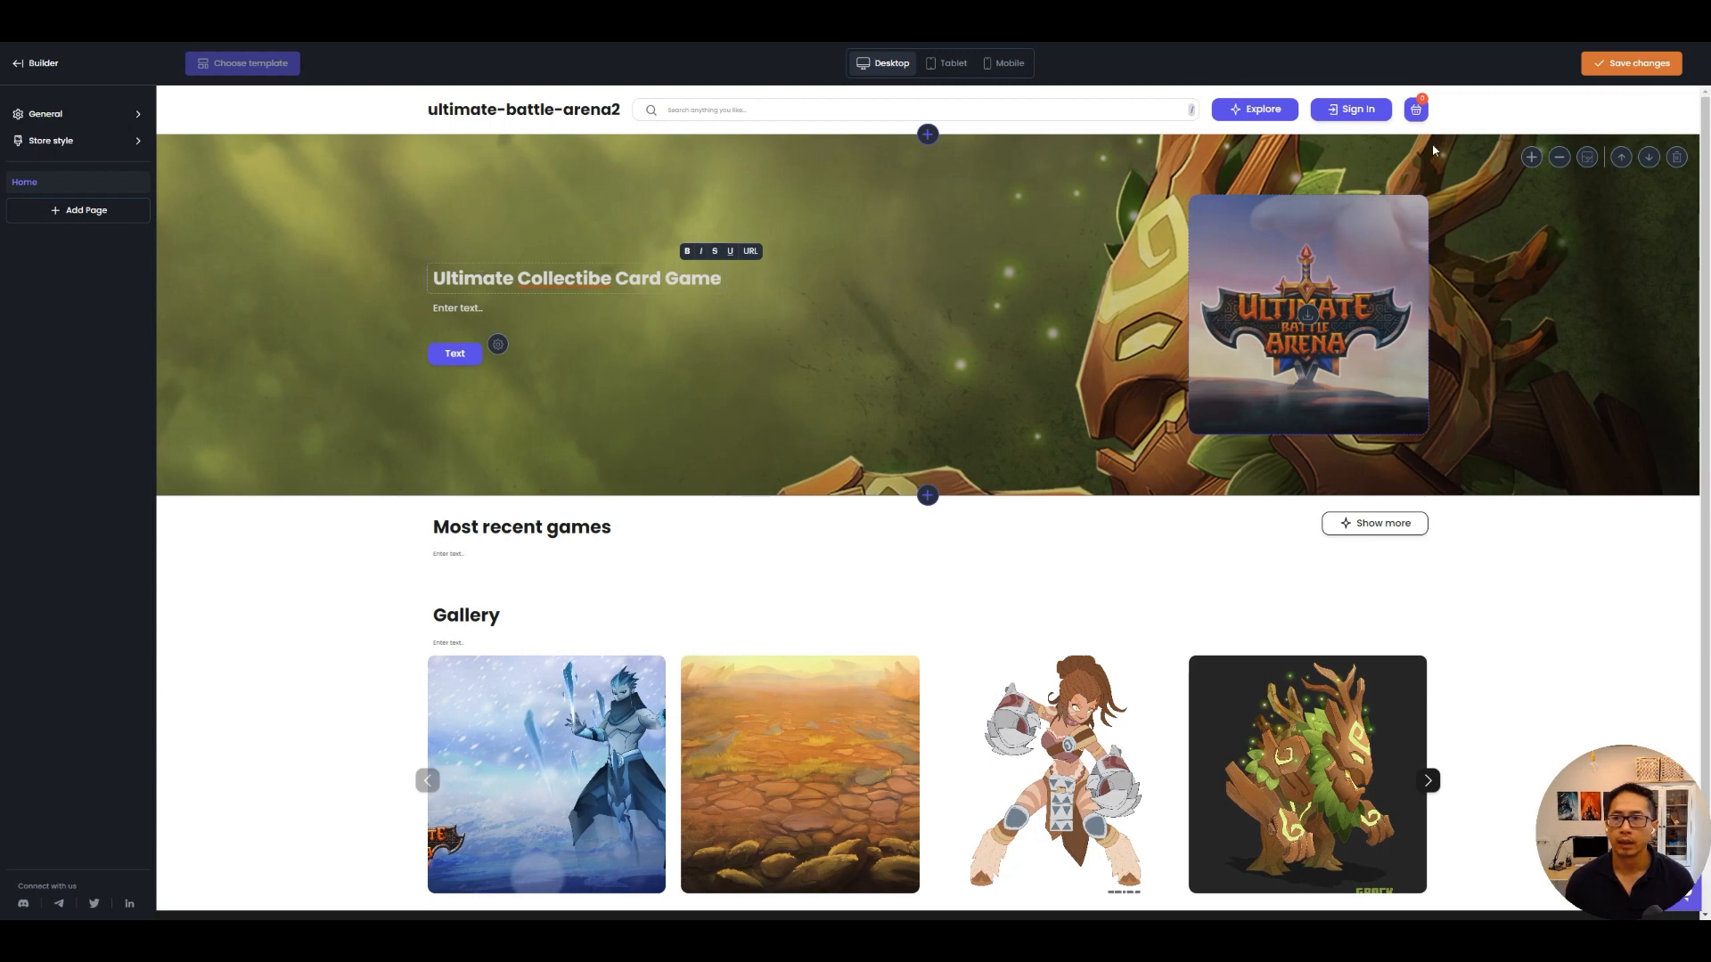
Save and confirm the Home page changes, then review the page layout.
click(1637, 63)
click(931, 559)
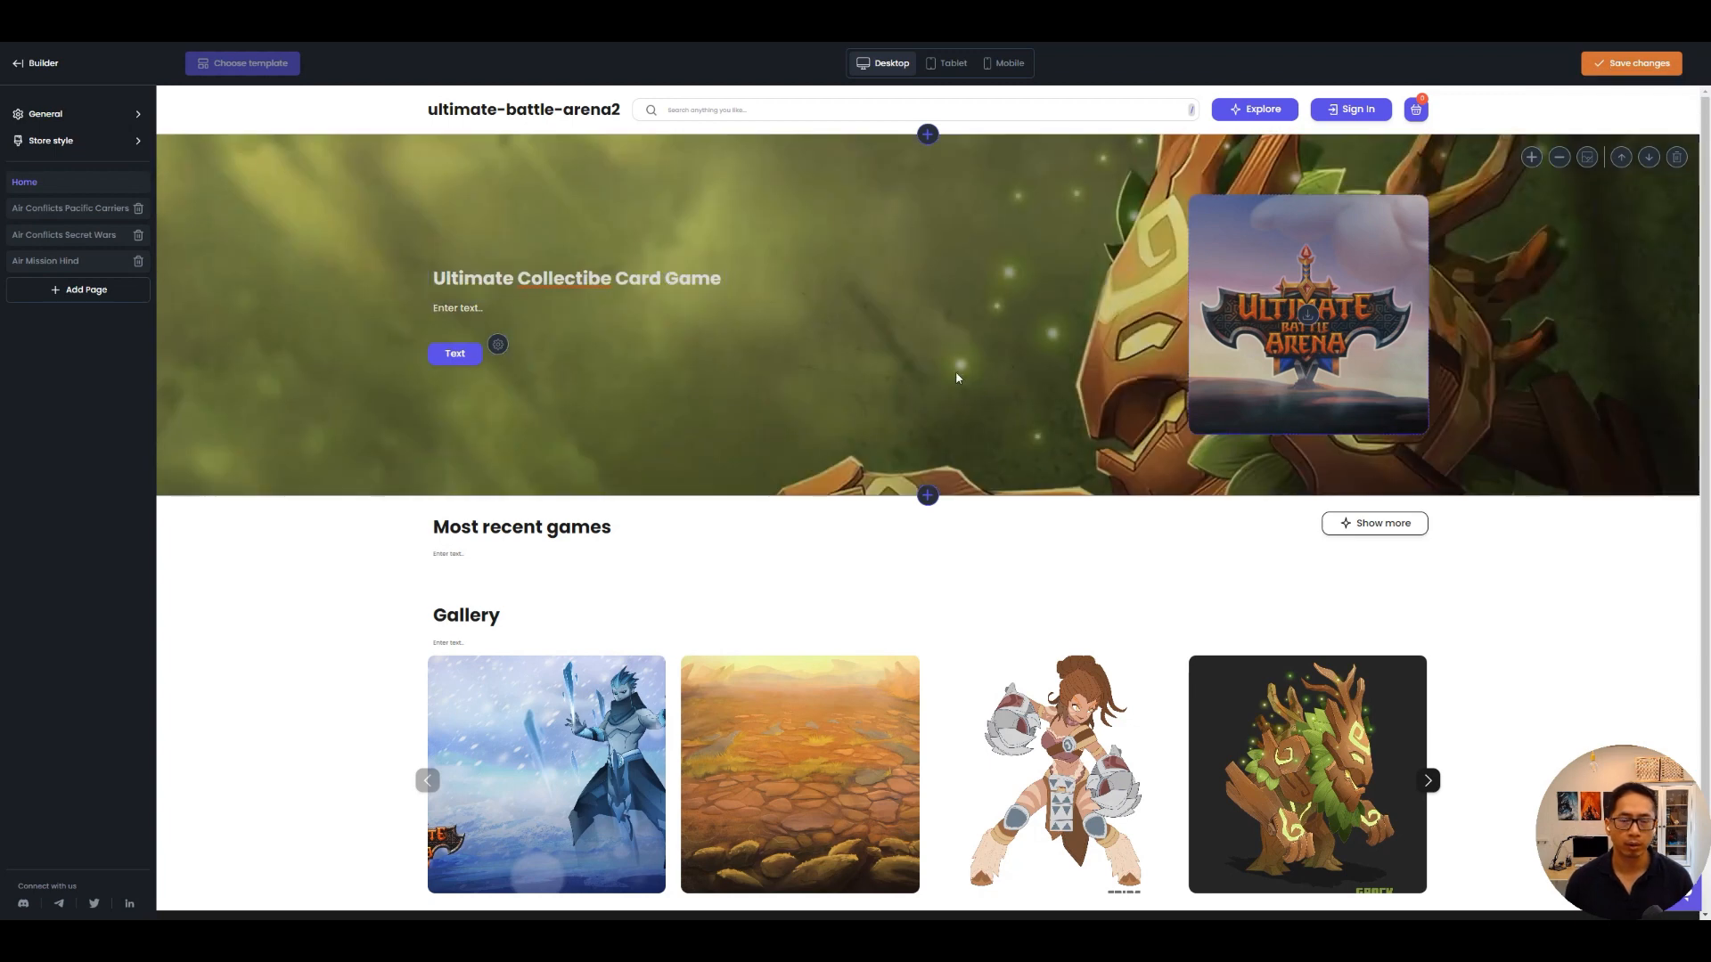
scroll(768, 356, down, 1)
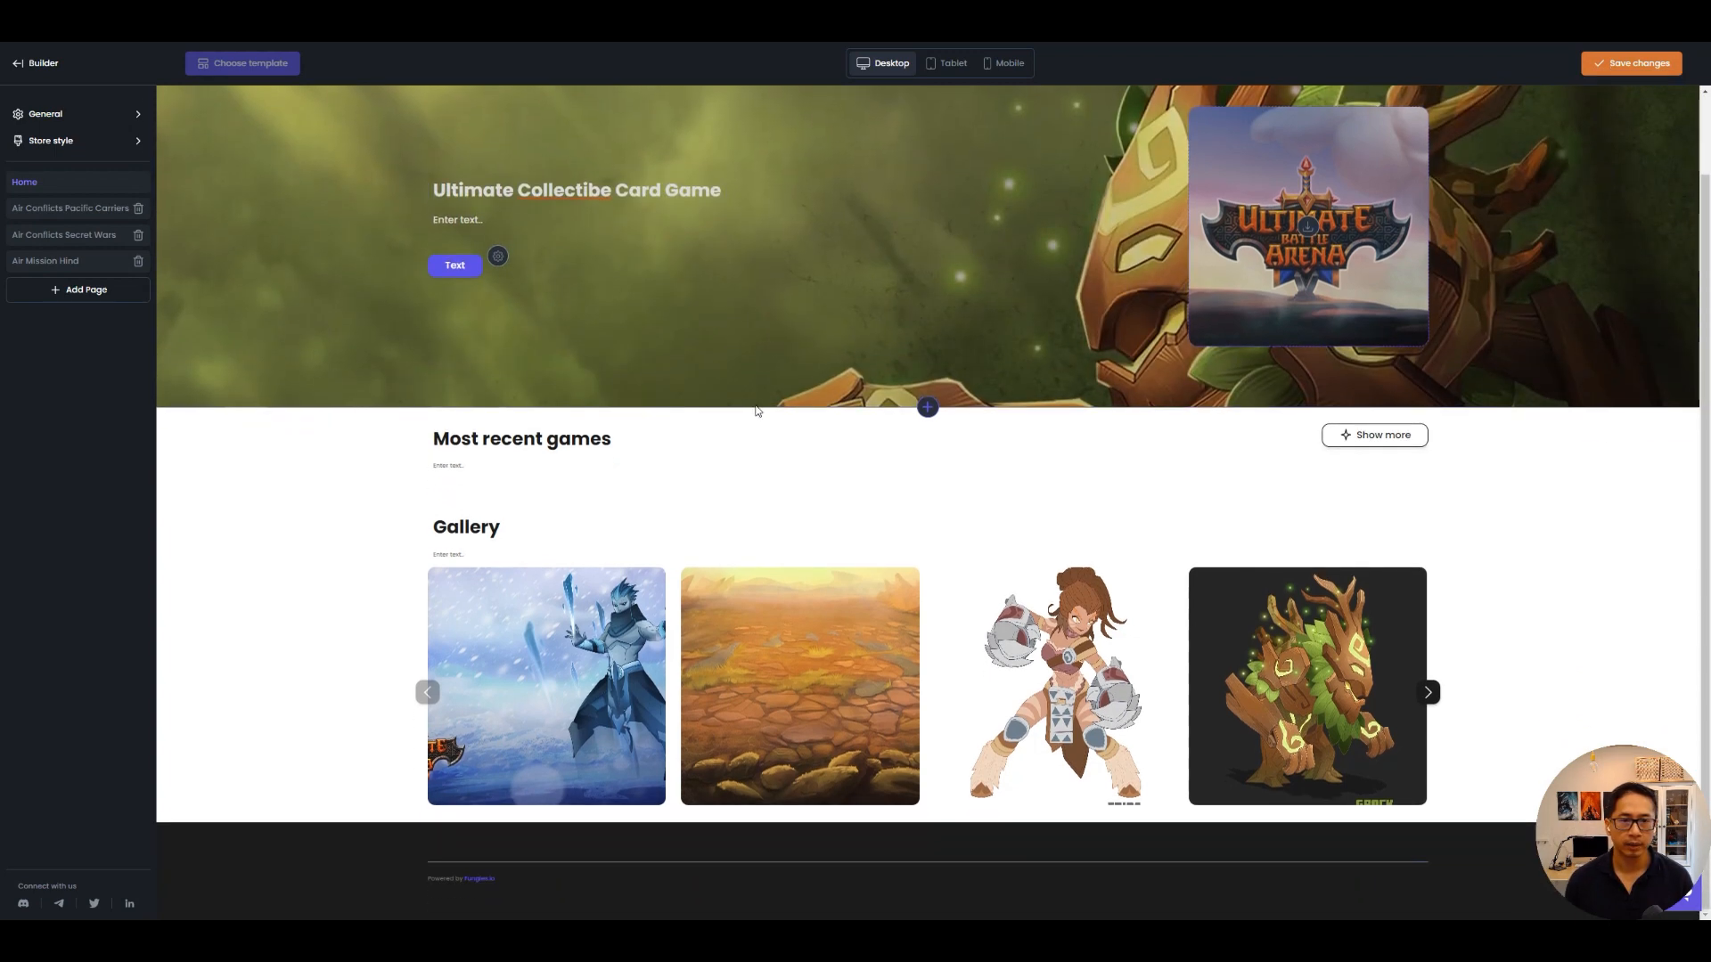
scroll(757, 411, up, 1)
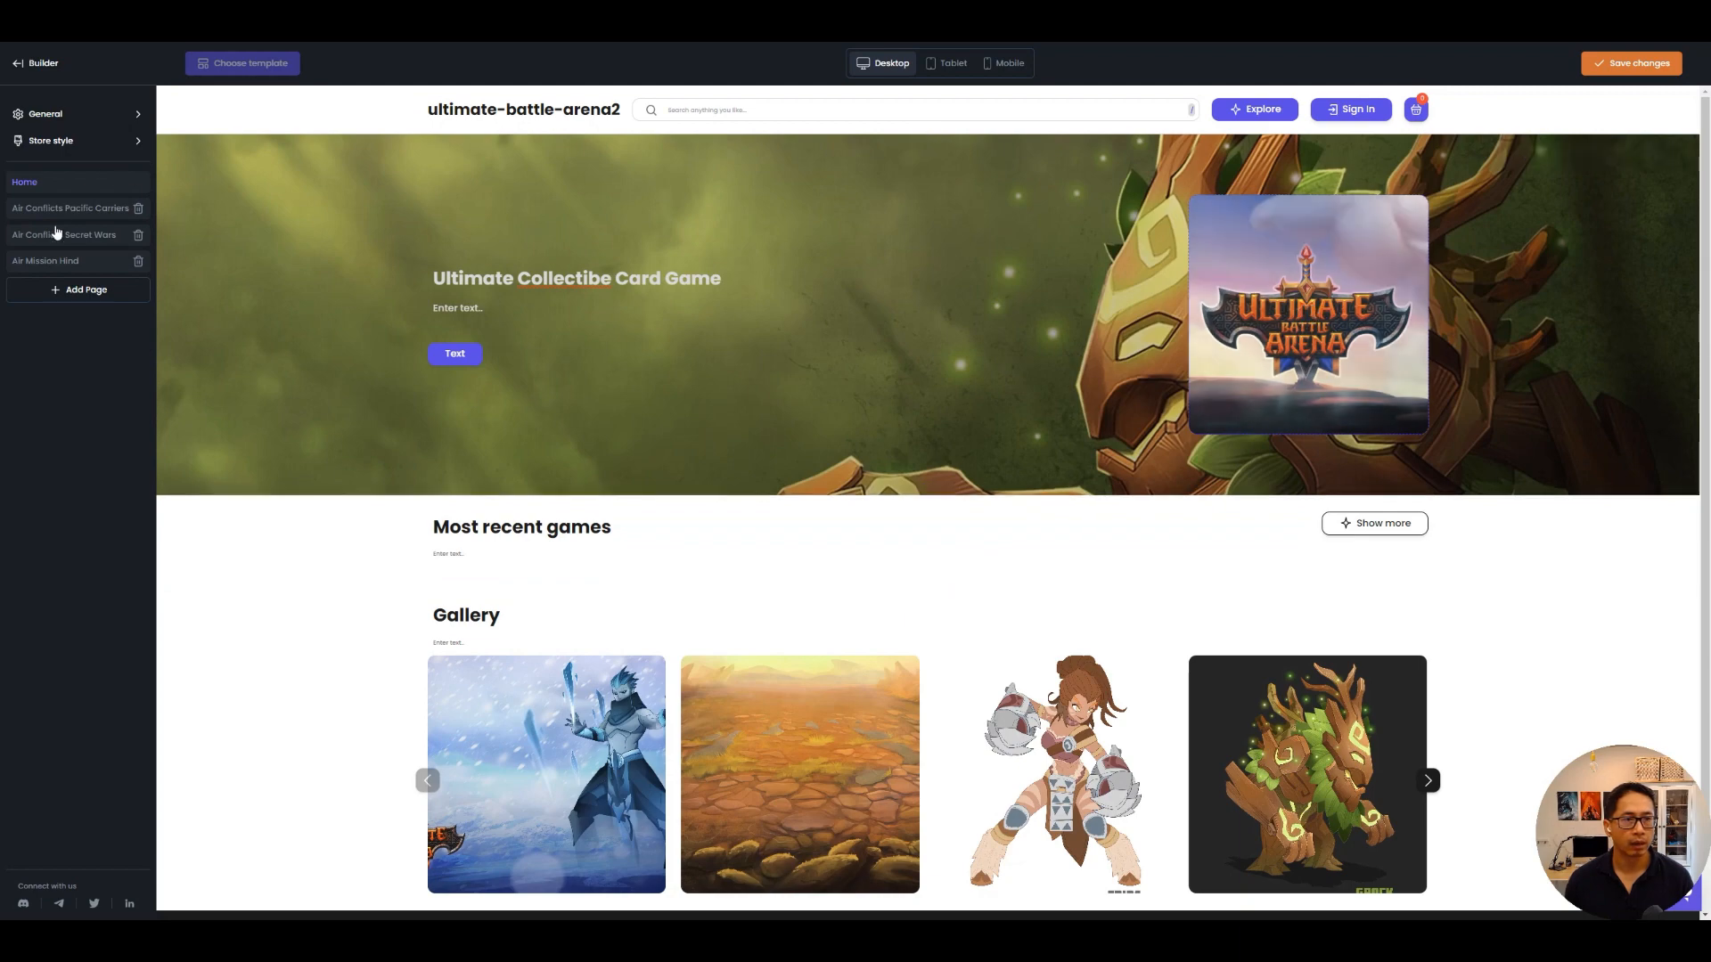
Leave the website builder, confirming the exit, and start adding a new game to the store.
click(34, 64)
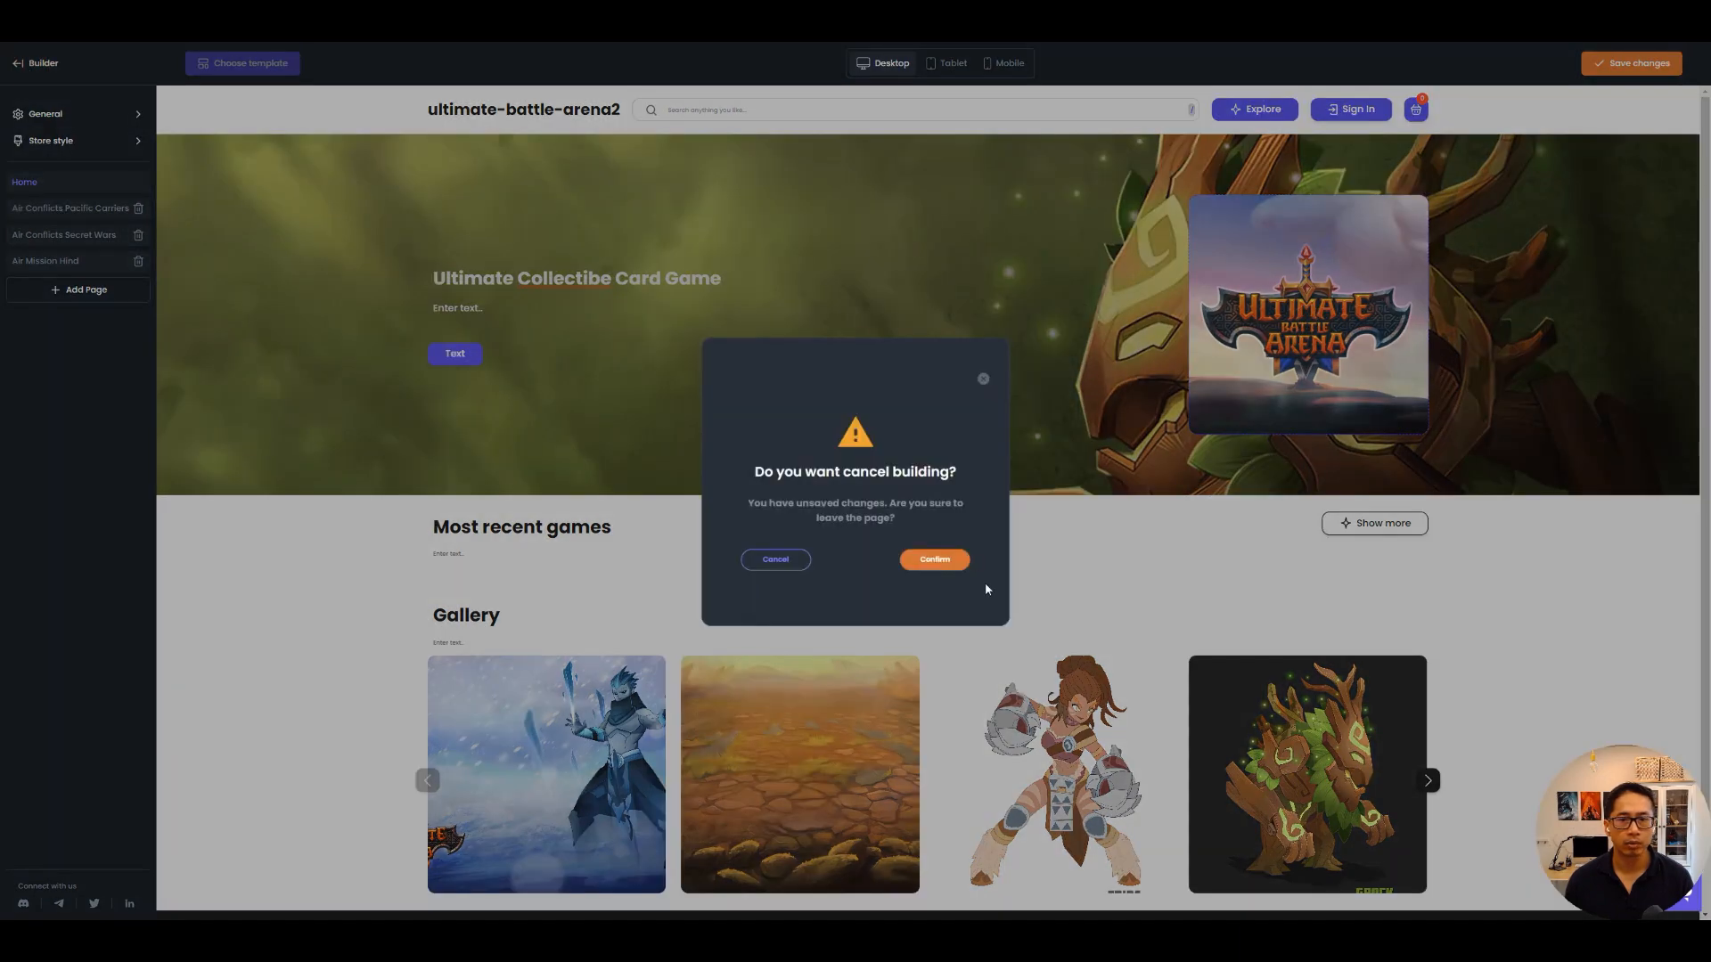
click(935, 560)
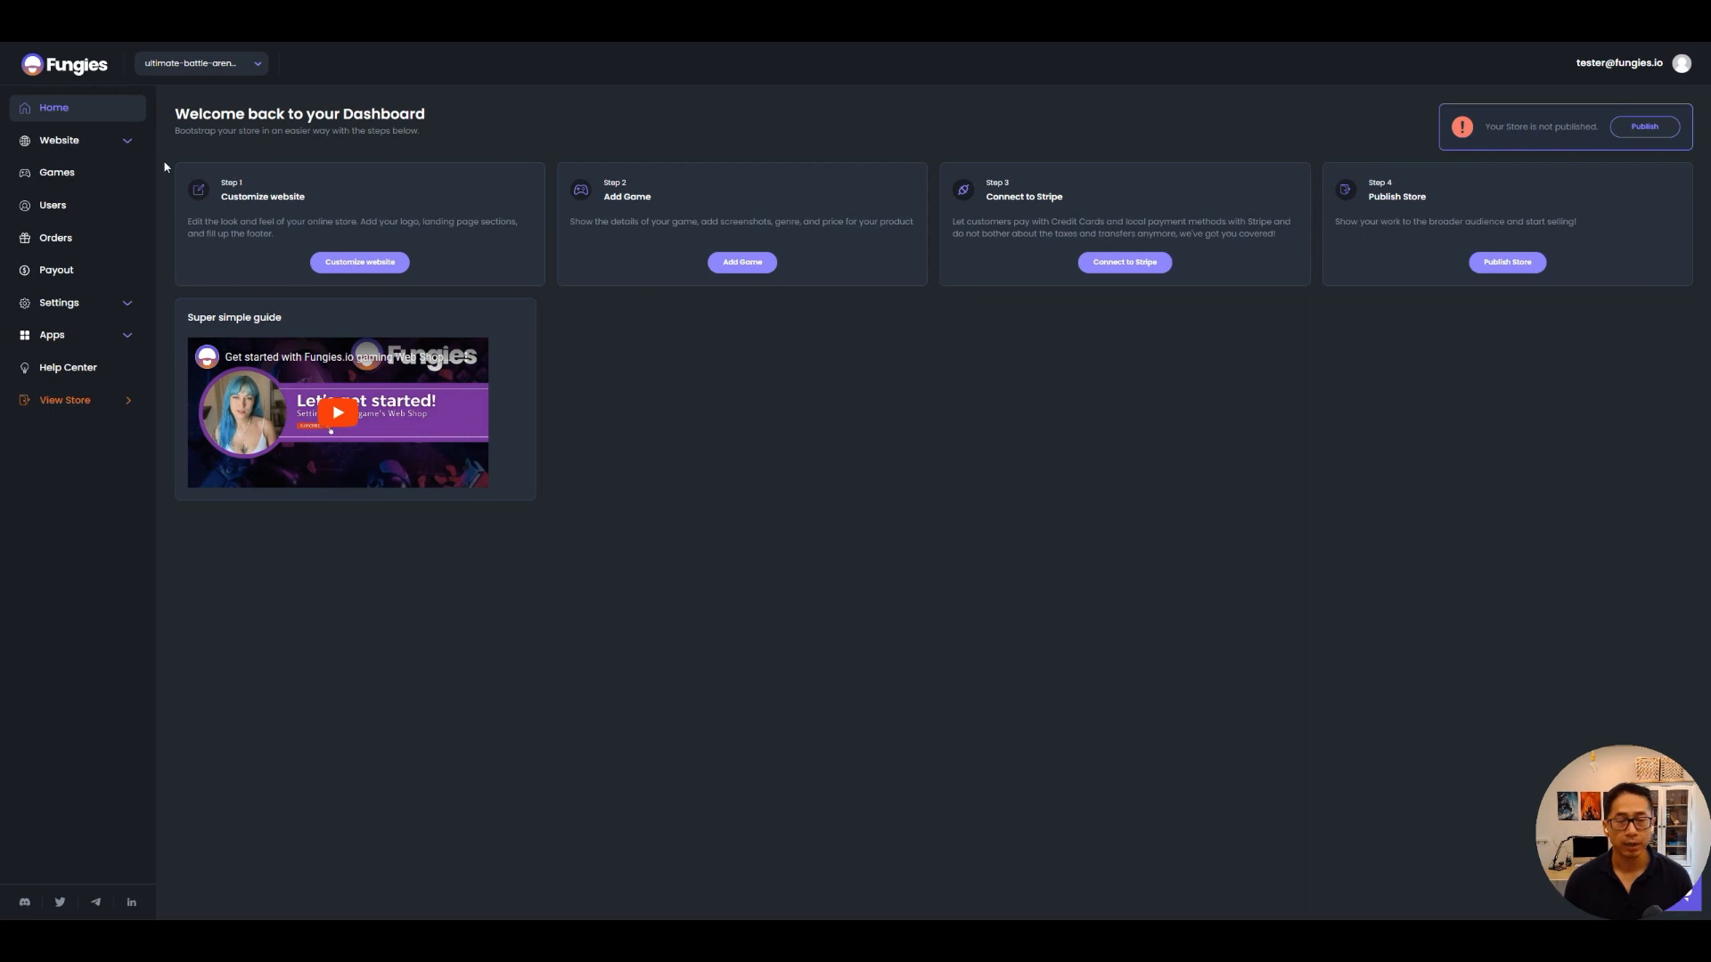
click(107, 172)
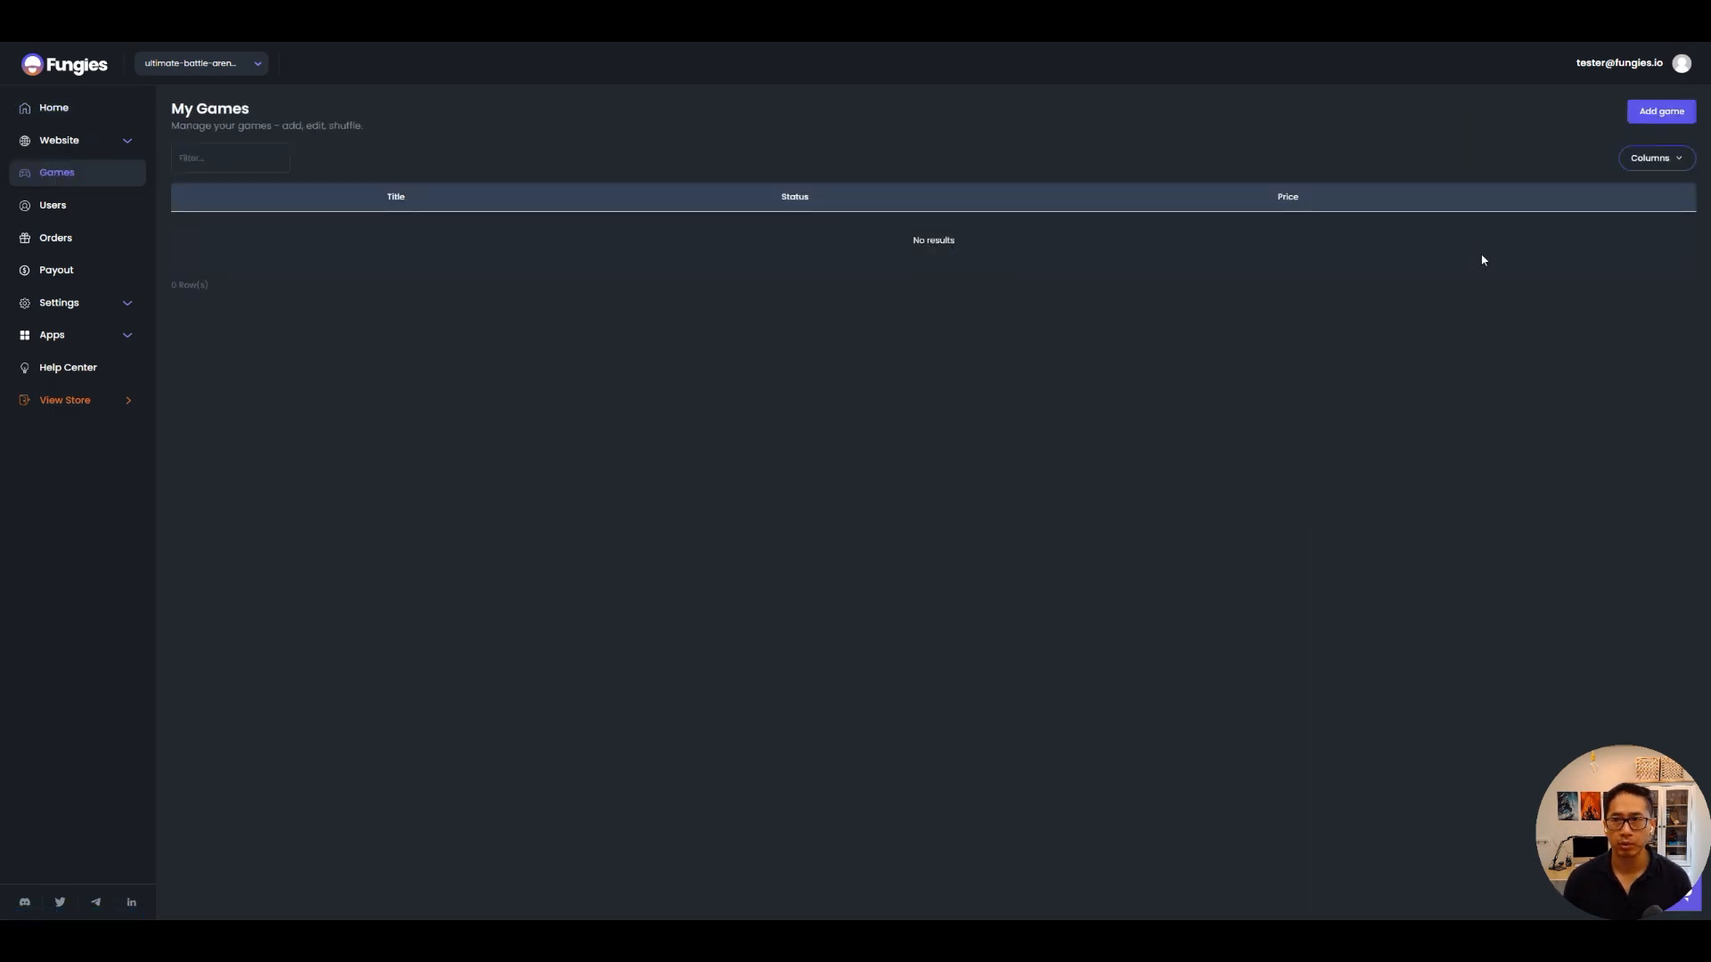
click(1662, 112)
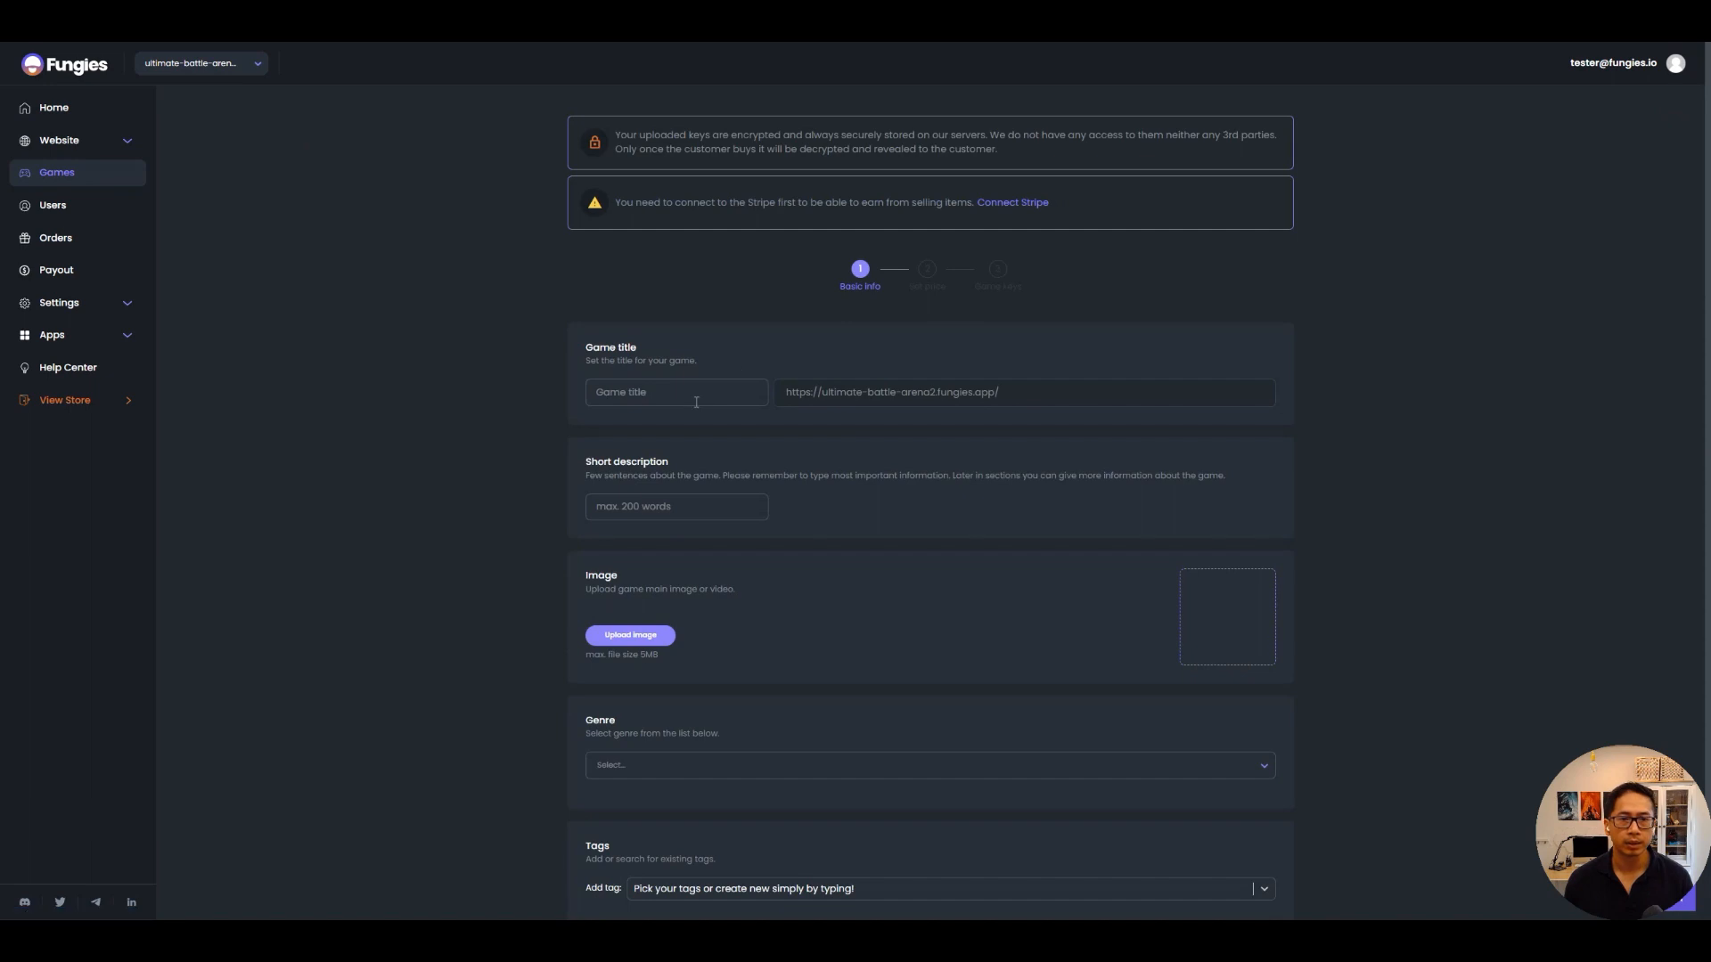
Title the game "UBA" and give it the short description "A collectible card game on PC".
click(648, 384)
text(Ult)
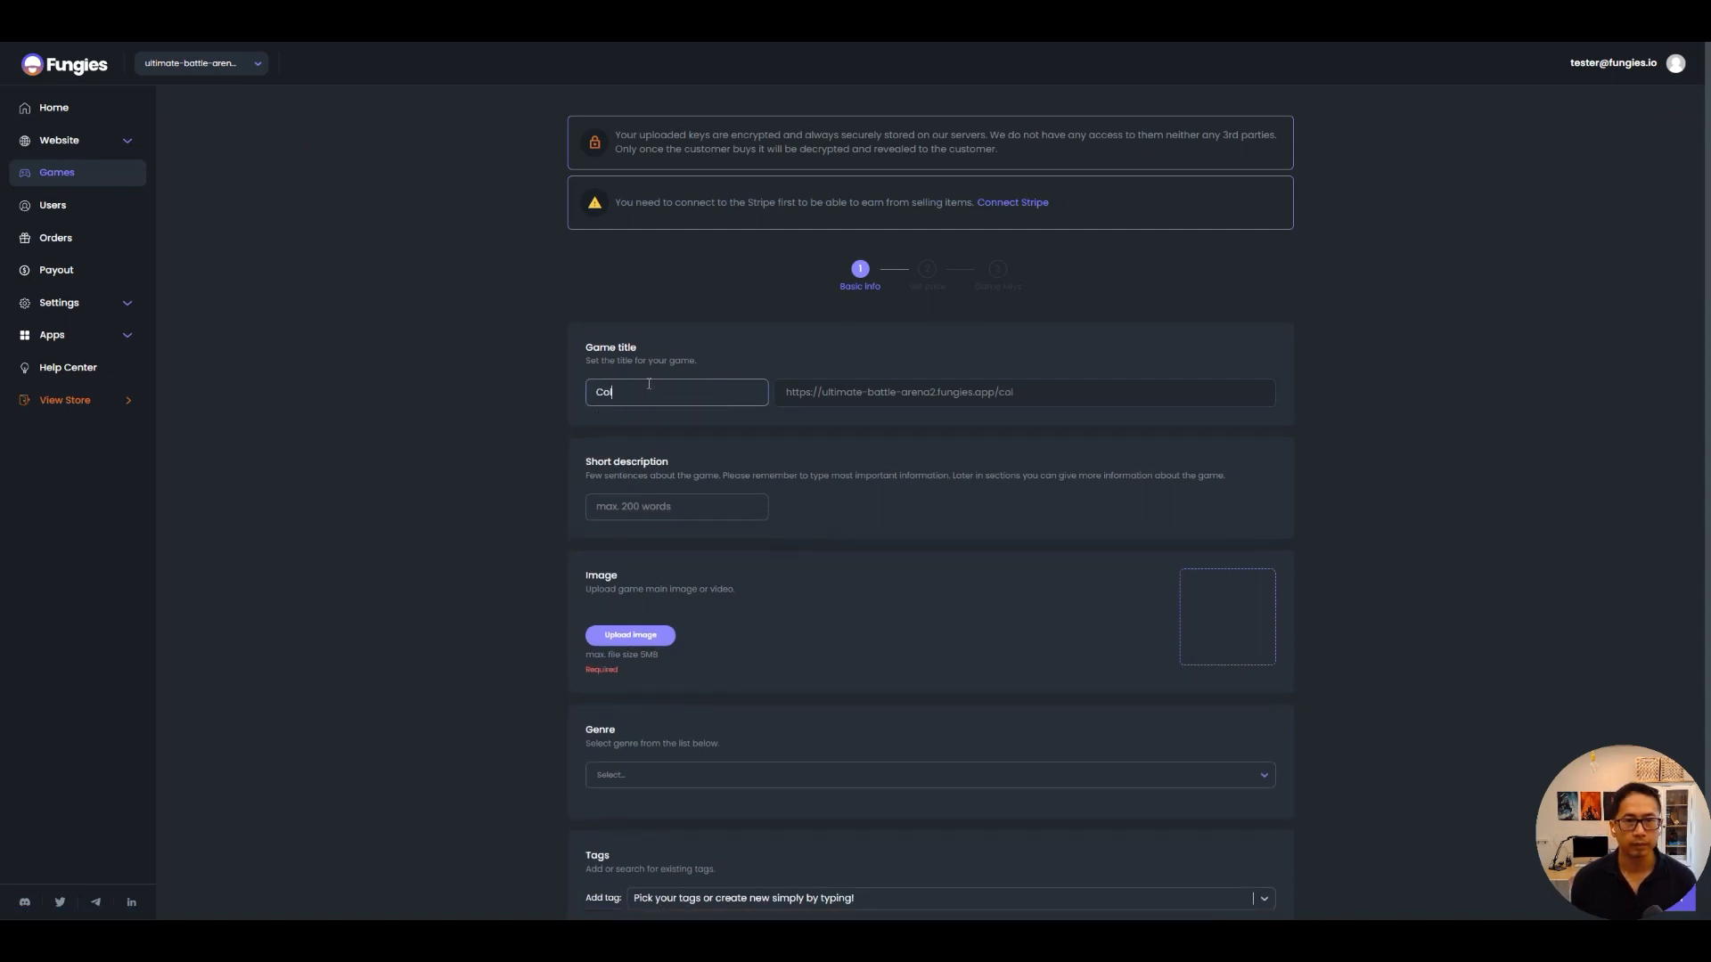
key(BackSpace)
key(BackSpace)
key(BackSpace)
text(UBA)
click(649, 497)
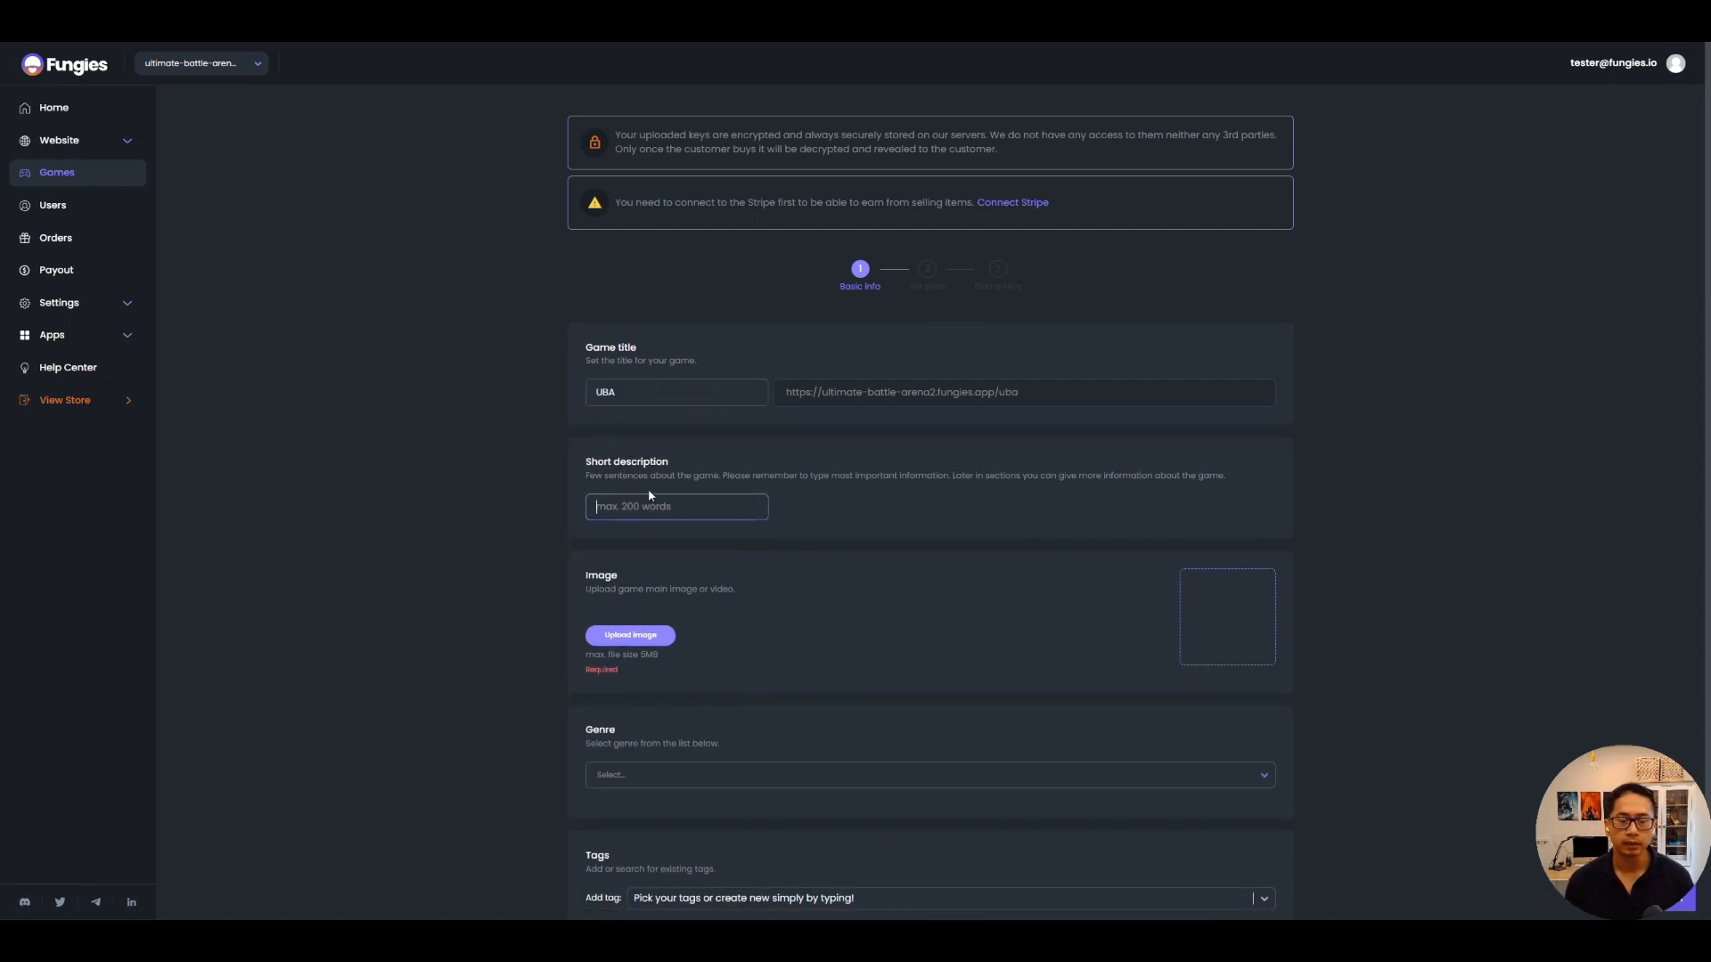
text(A collec)
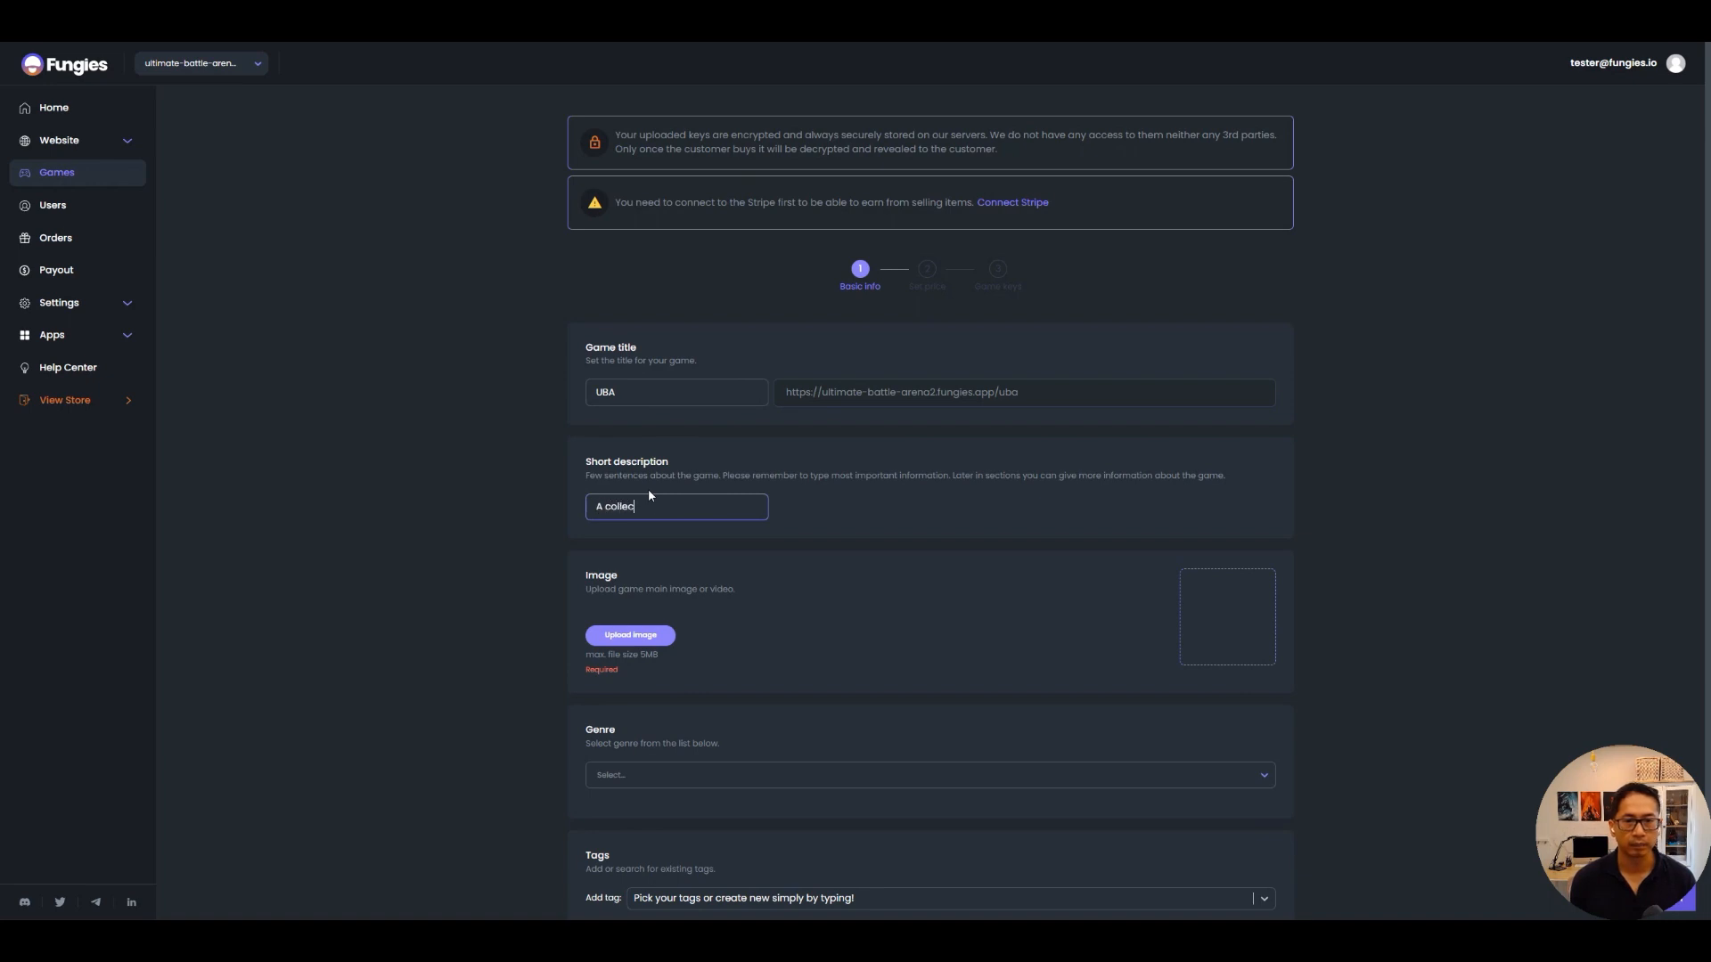
text(tible card game on PC)
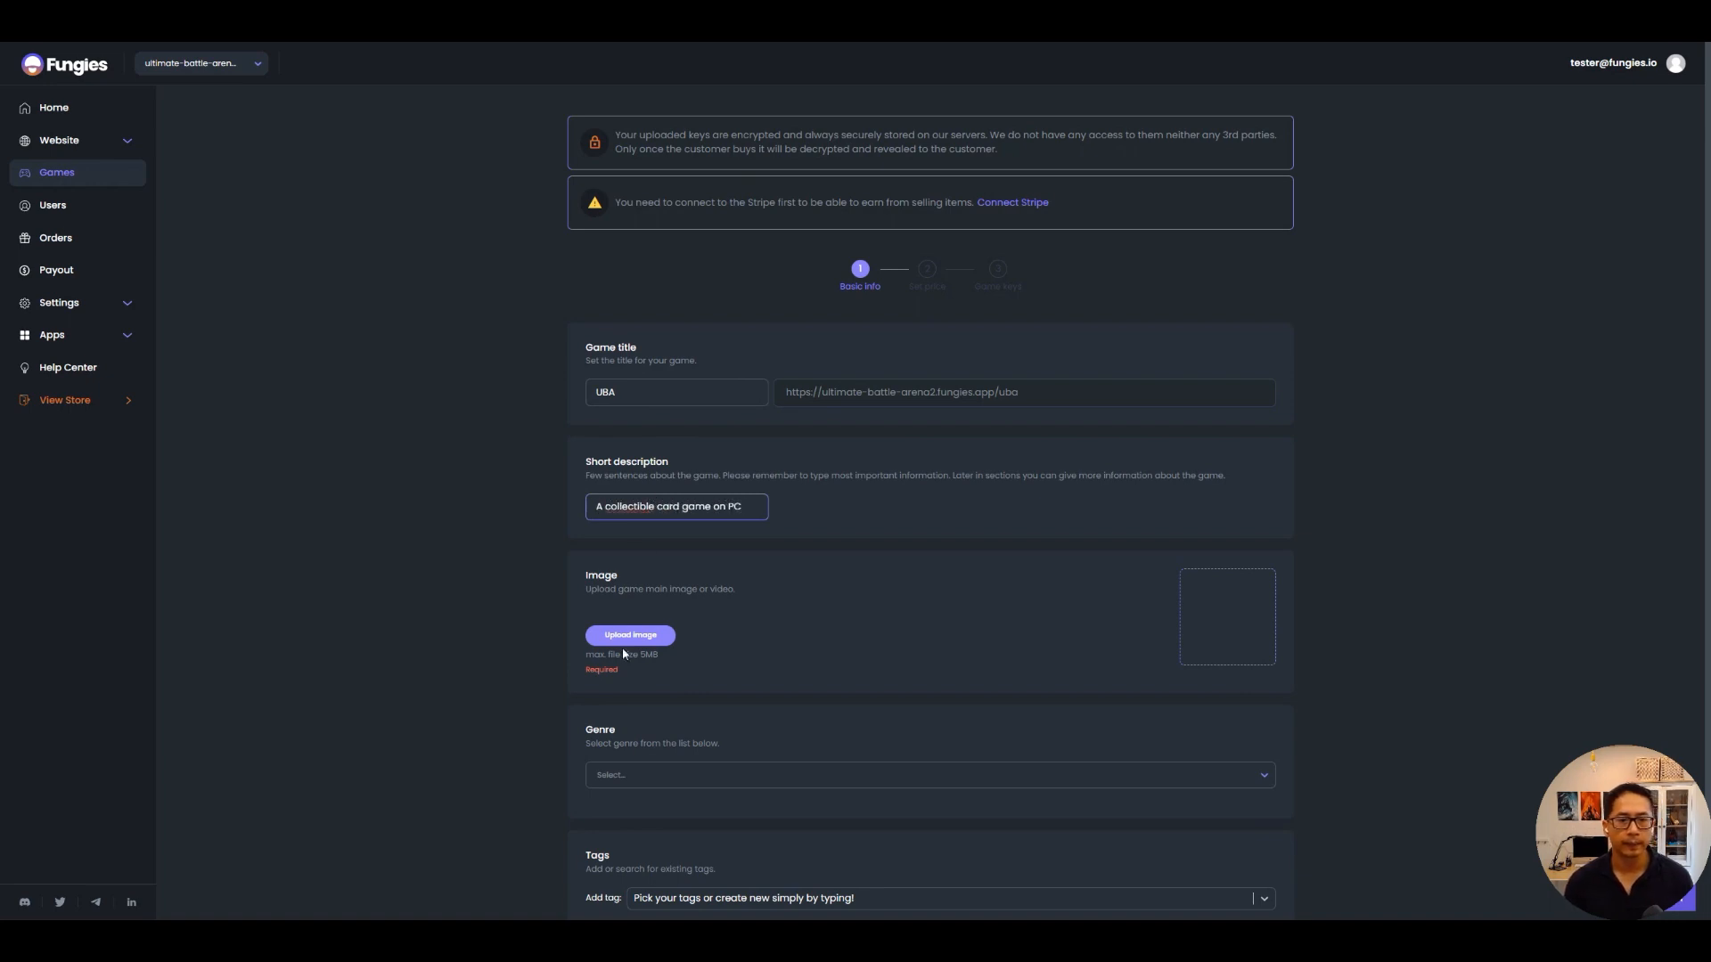
Upload the Ultimate Battle Arena logo picture as the game's main image, cropped 1:1 around the logo.
click(630, 635)
drag(1397, 552, 1264, 639)
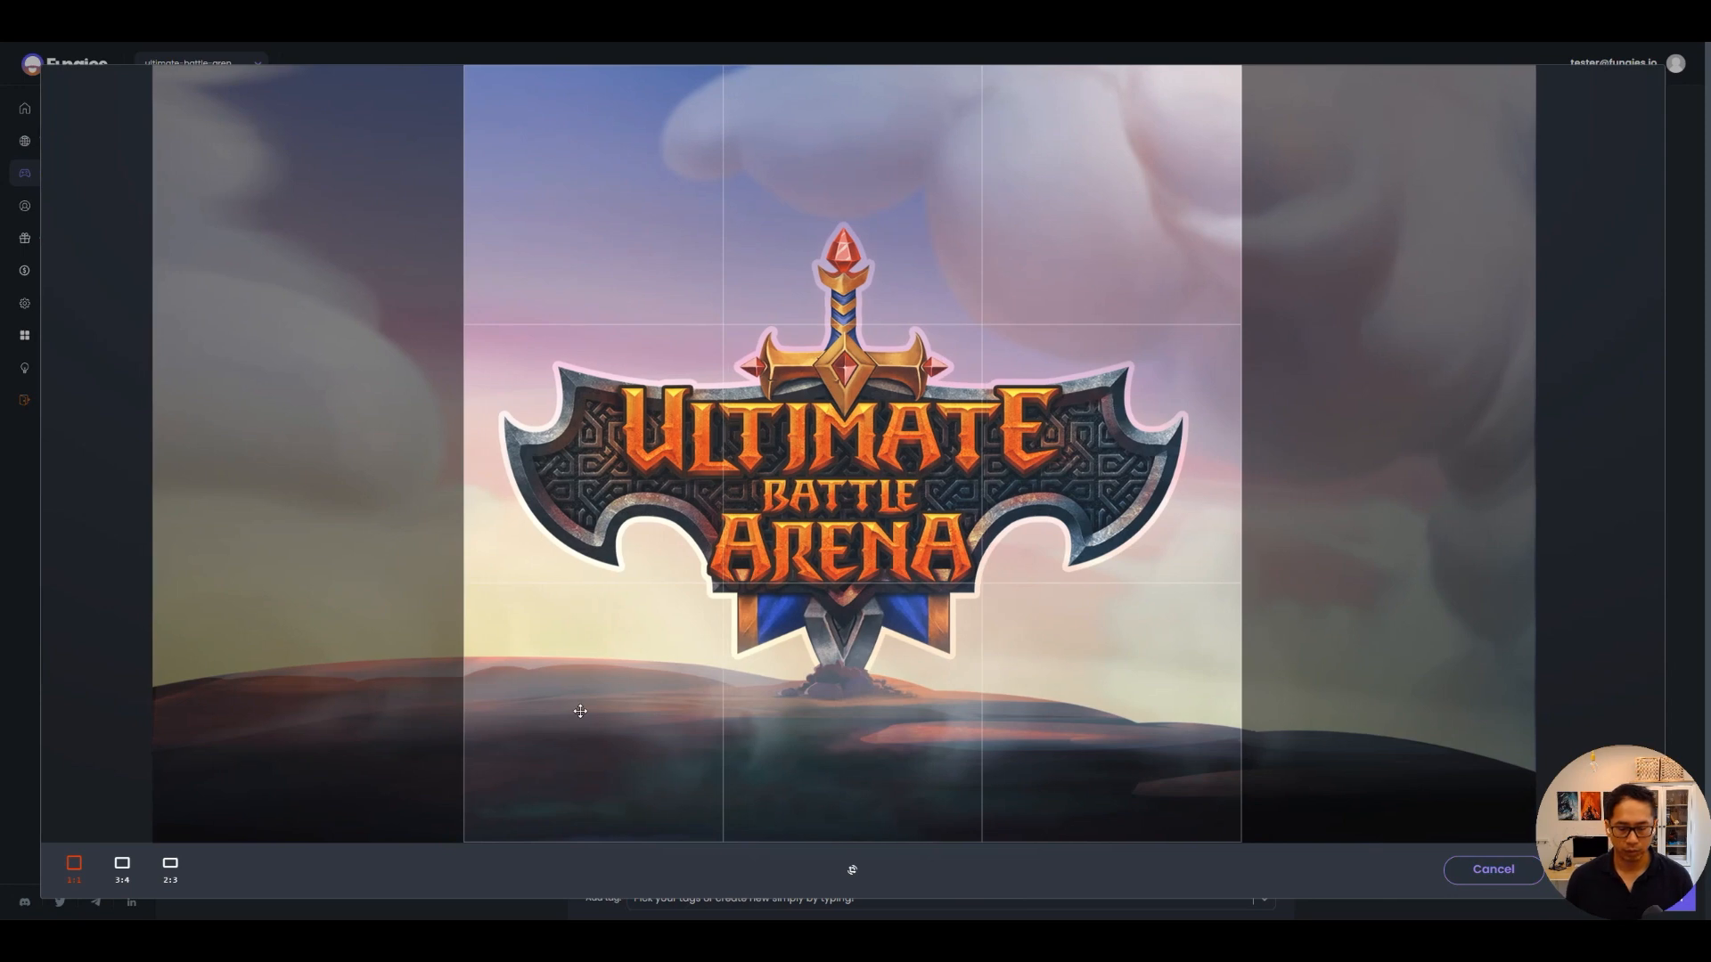
key(ctrl+plus)
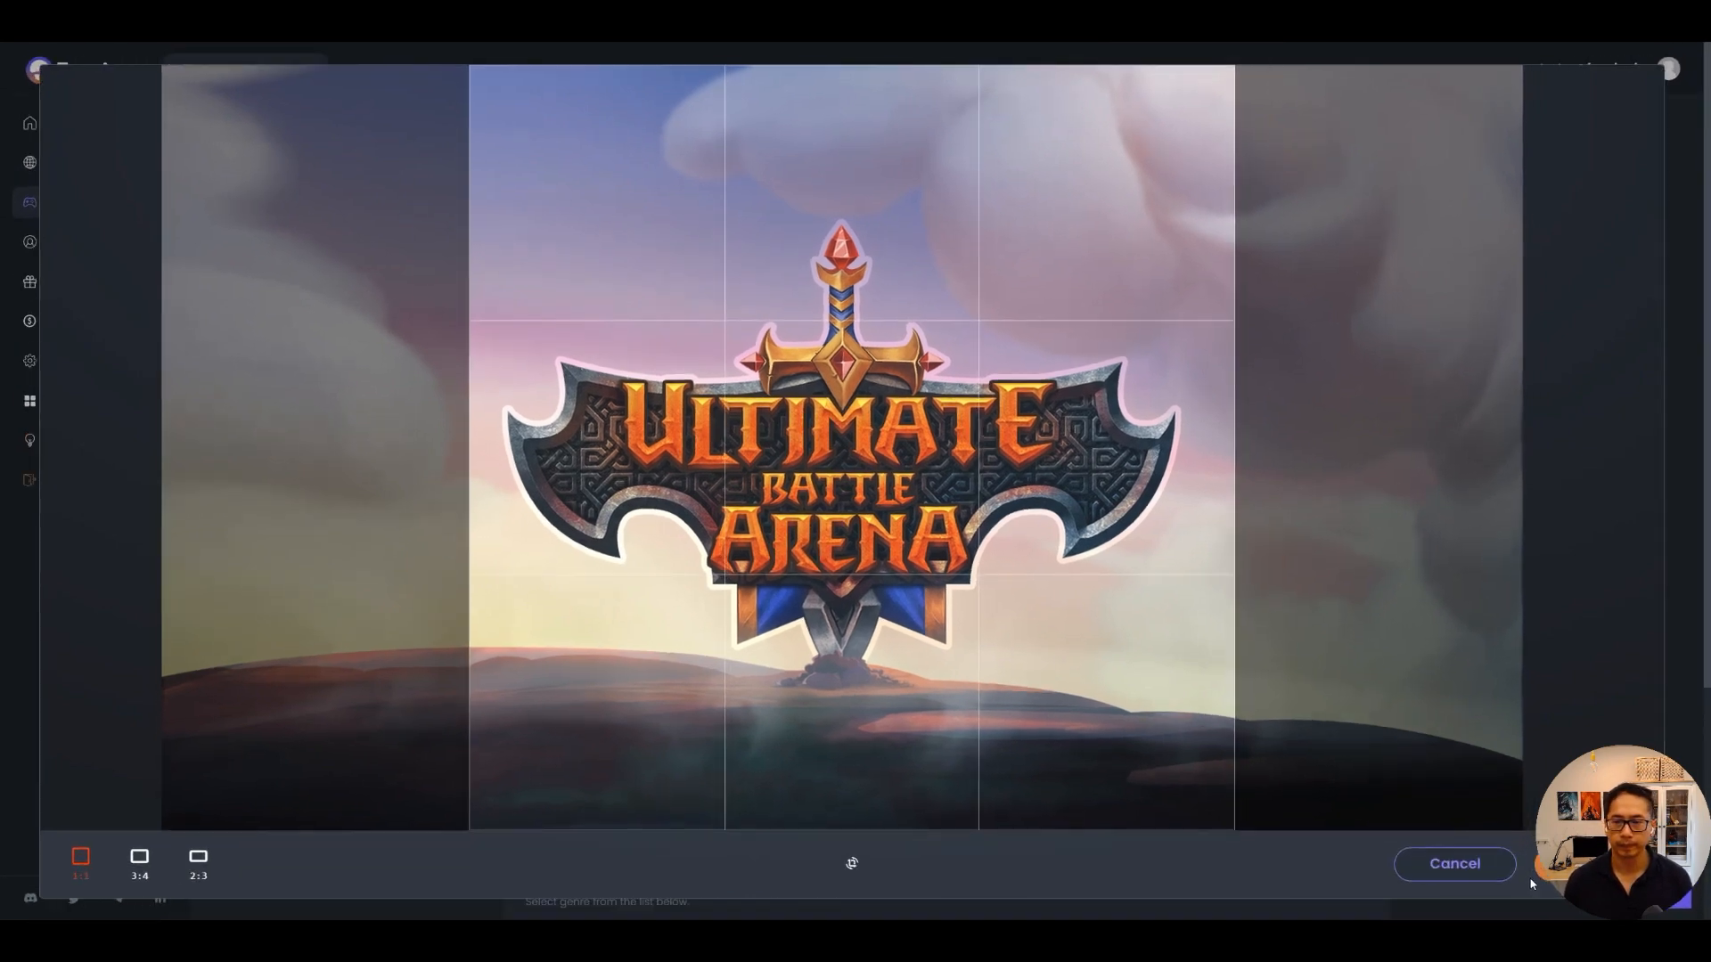
click(1548, 865)
key(ctrl+minus)
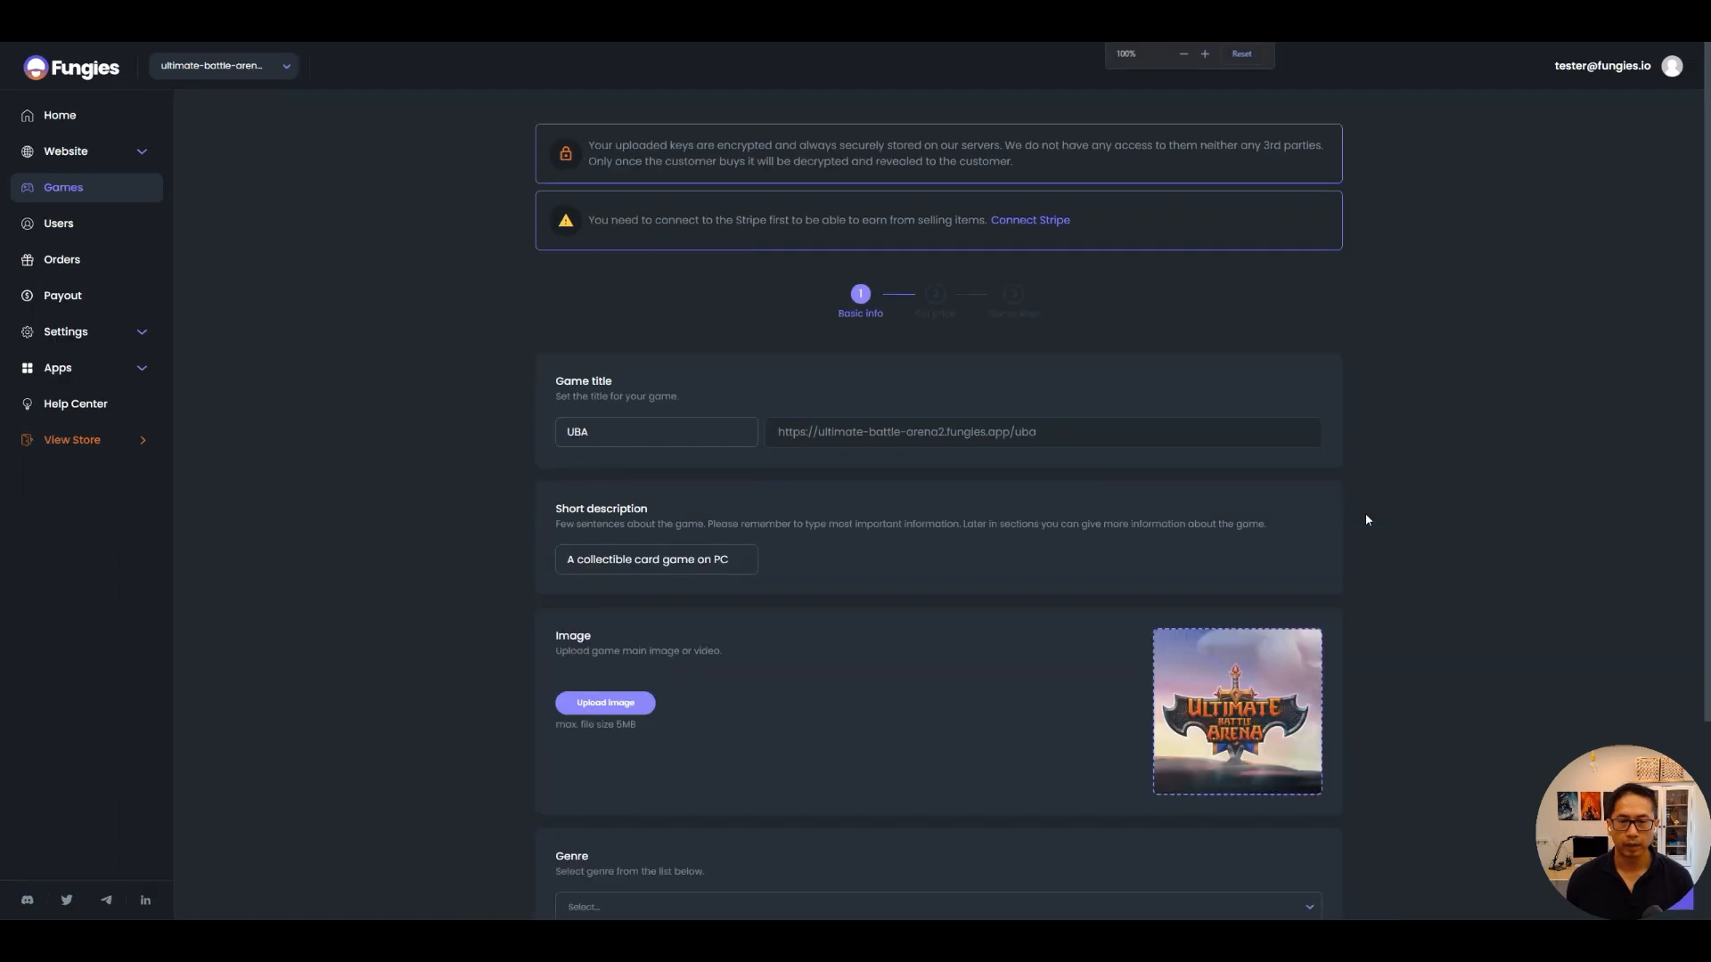
Set the game's genre to Collectible Card Game.
scroll(1292, 535, down, 3)
click(627, 650)
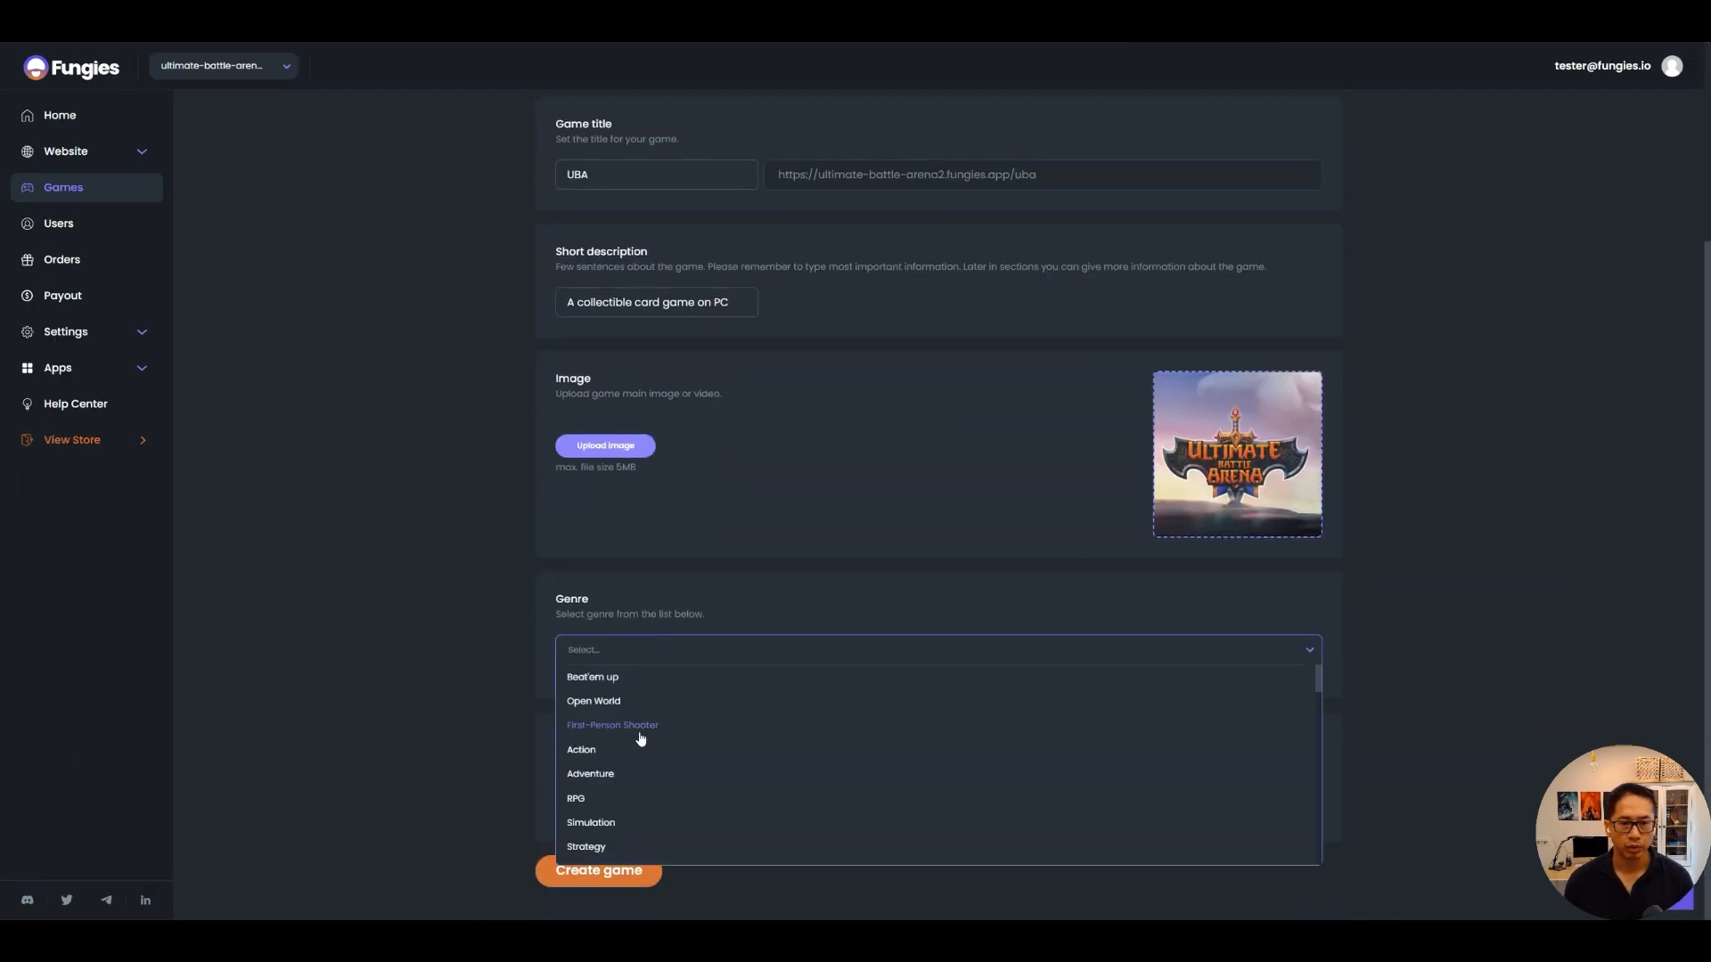
text(c)
click(667, 680)
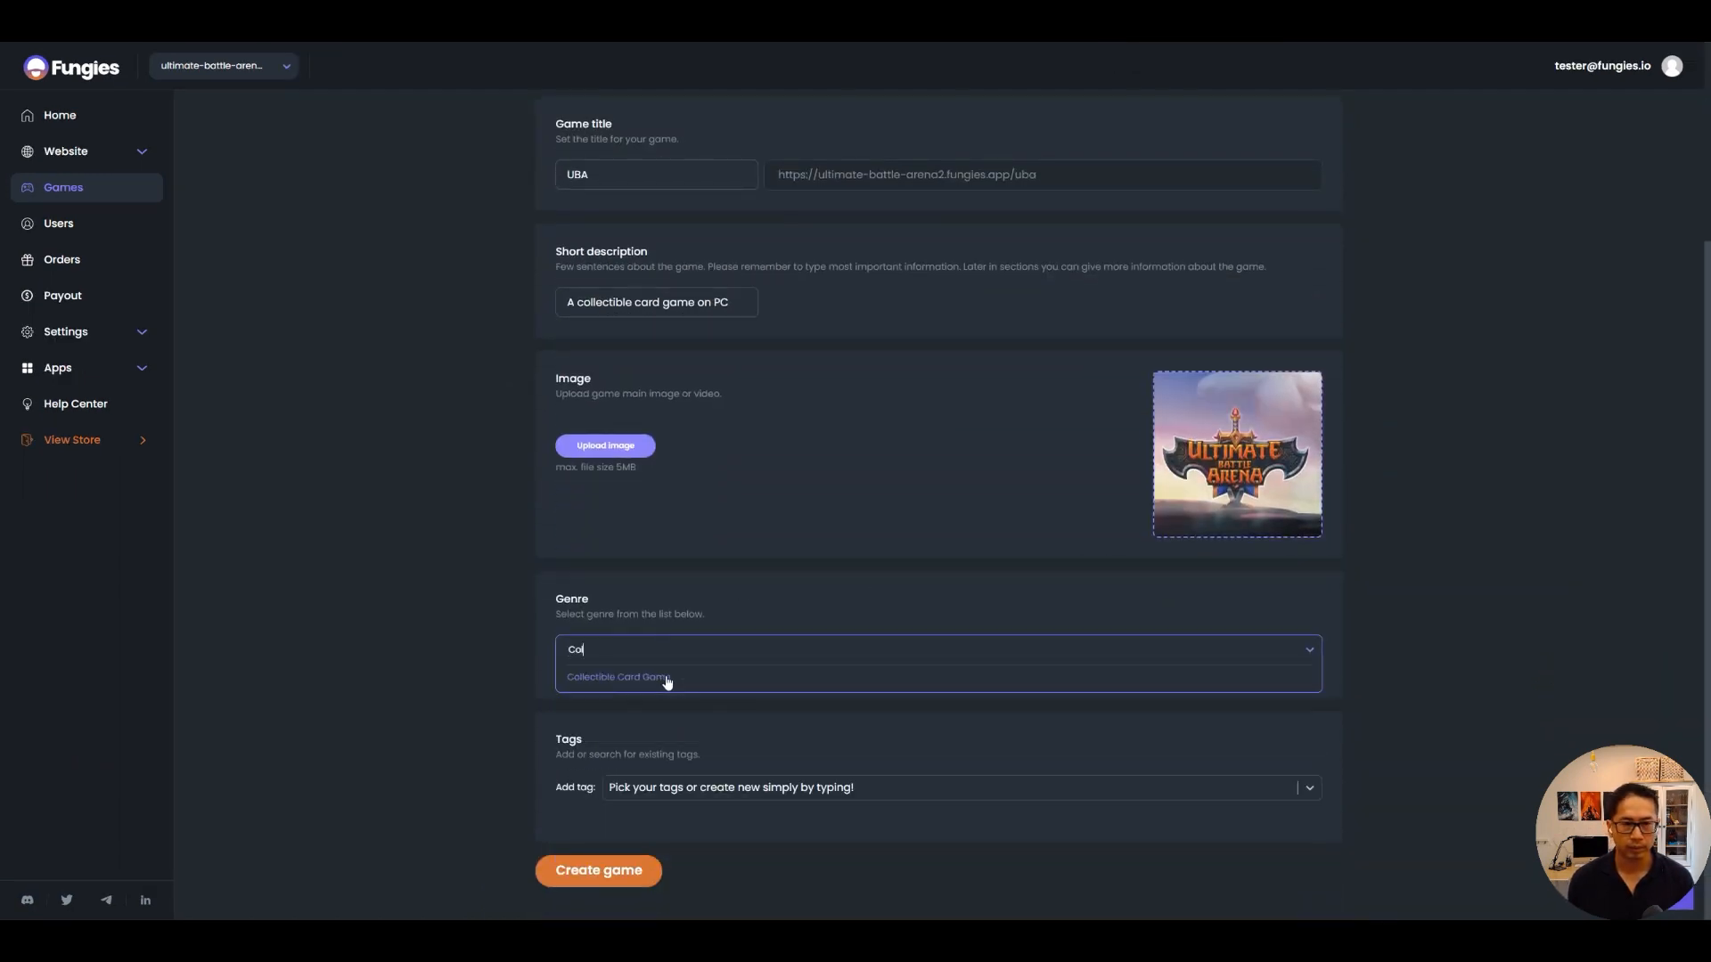
Add tags including PC and Steam to the game and create it.
scroll(667, 682, down, 1)
click(720, 791)
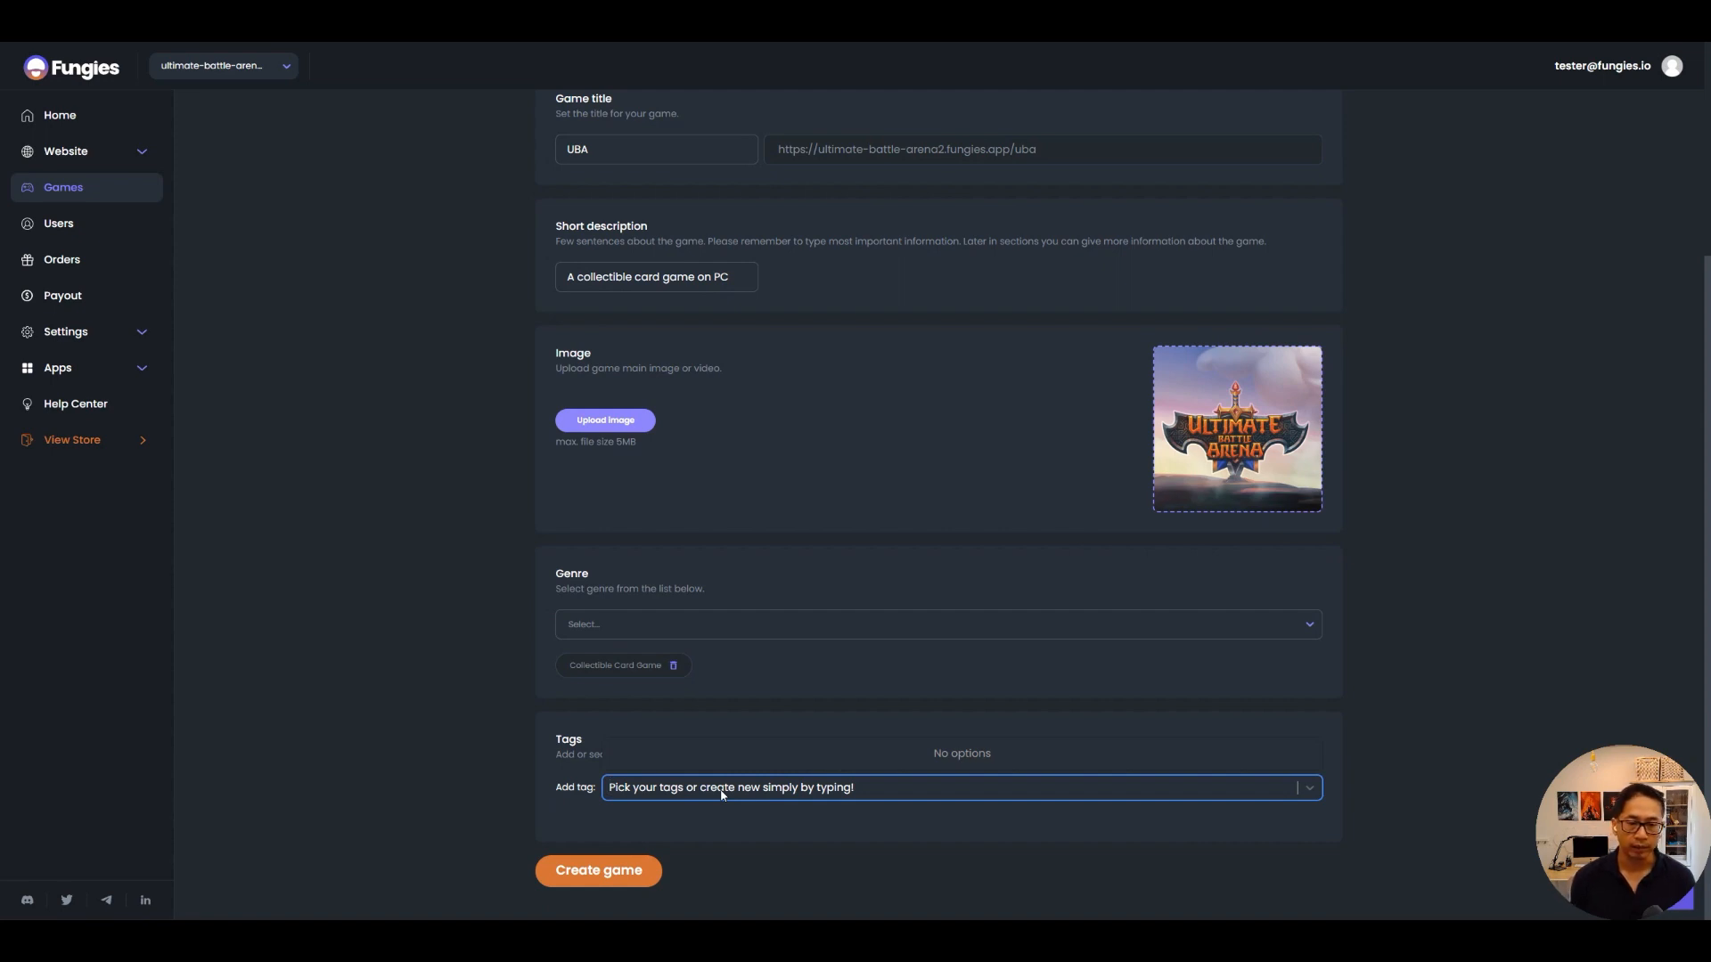
text(PC)
key(Return)
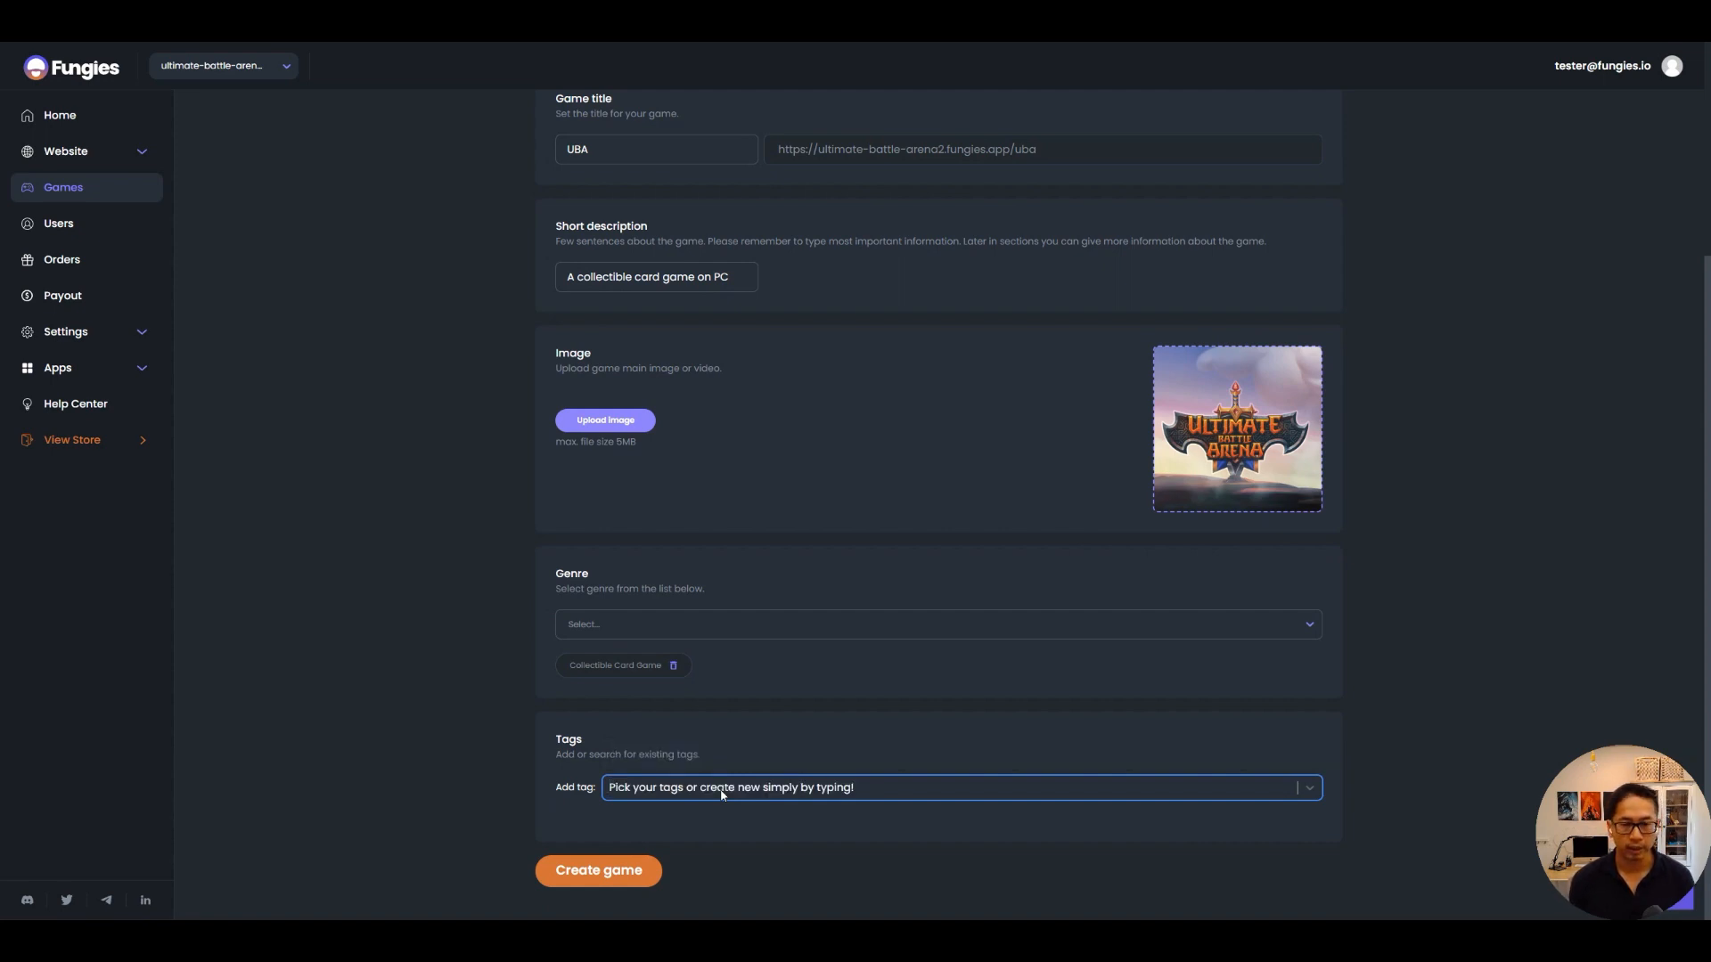
text(Steam)
key(Return)
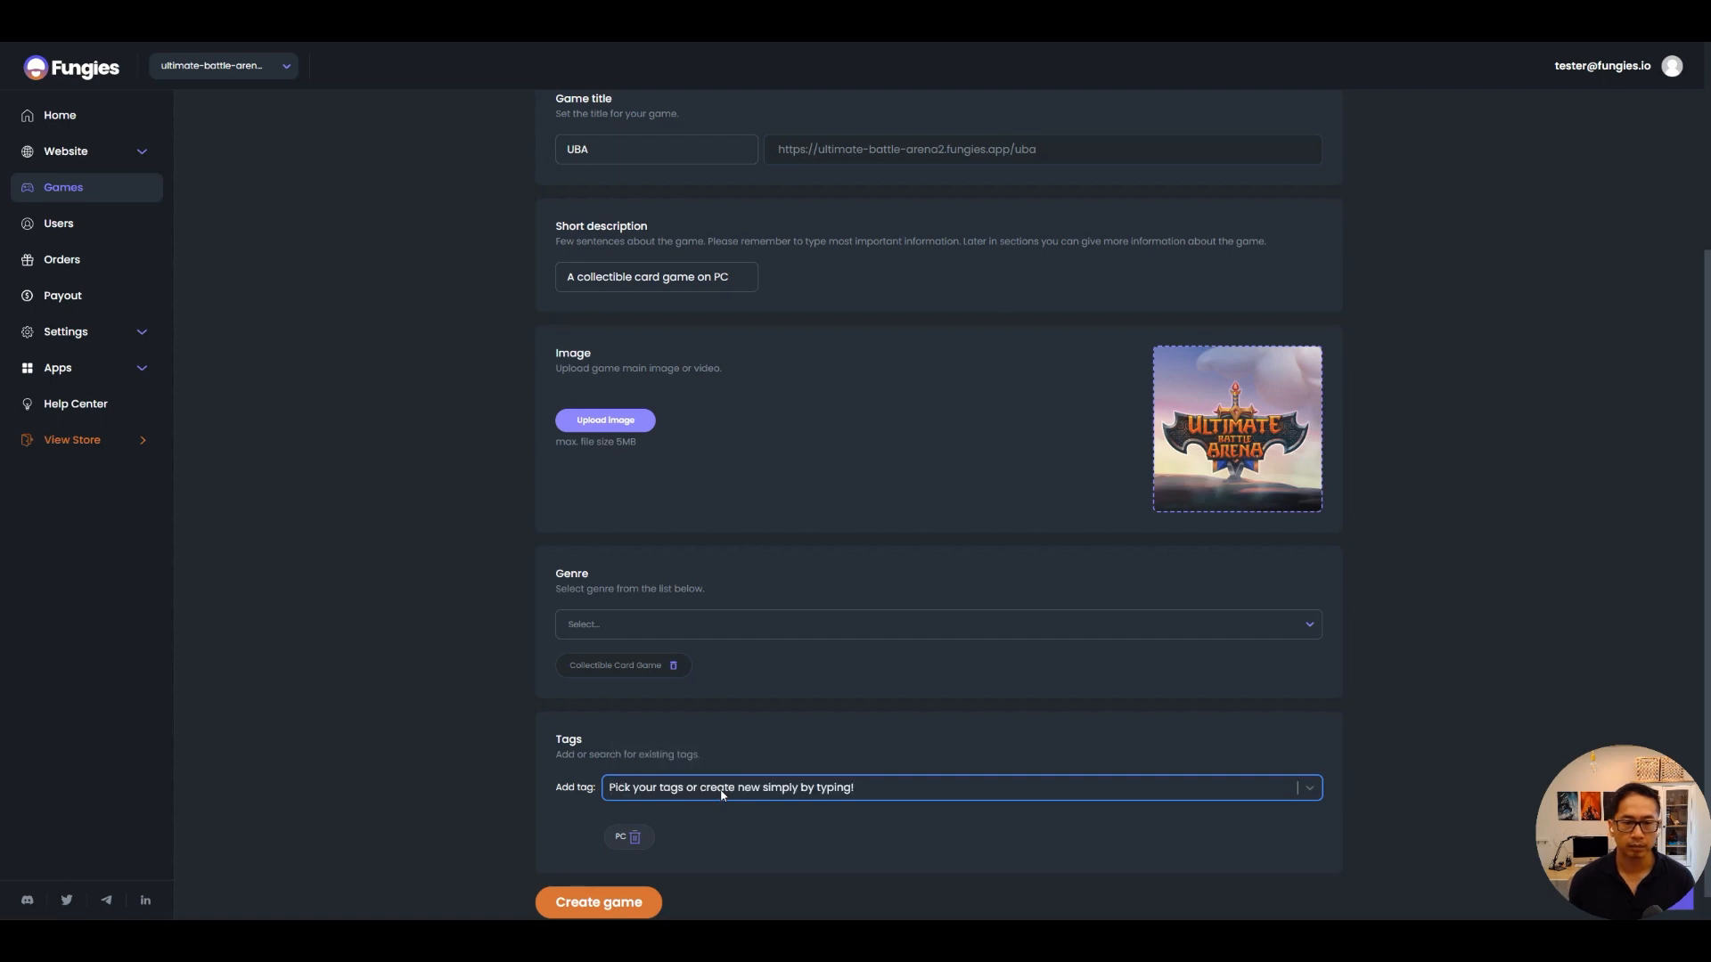
text(G)
text(al)
key(Return)
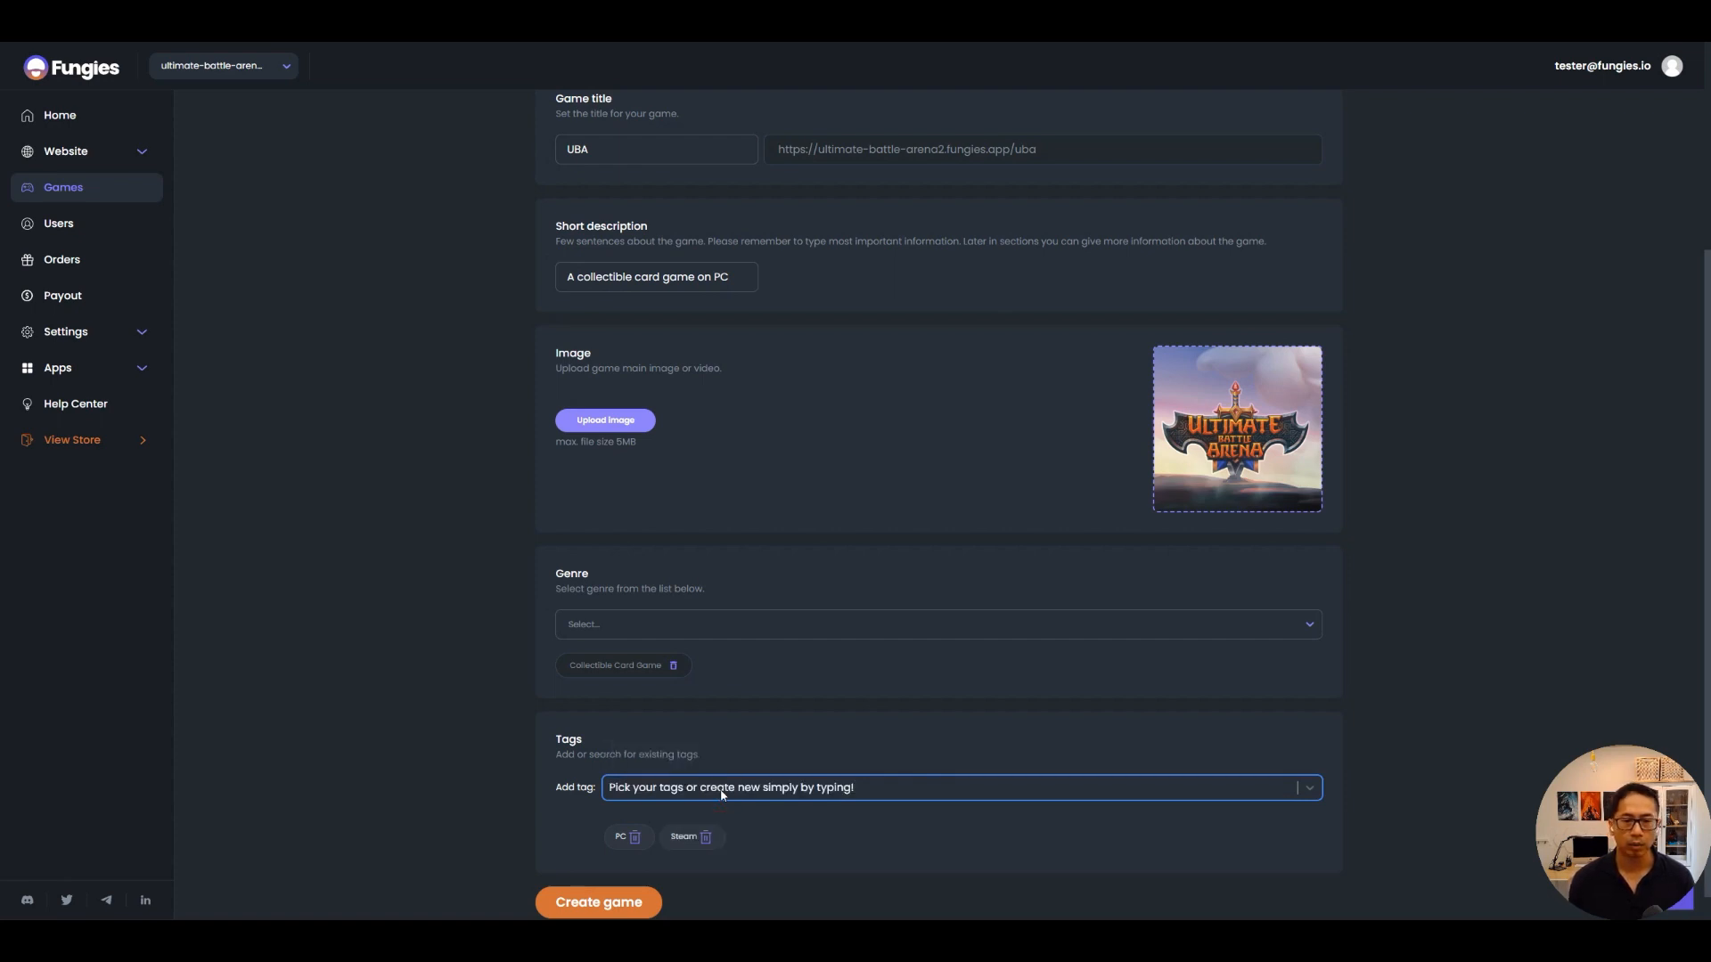
scroll(722, 793, down, 1)
click(606, 864)
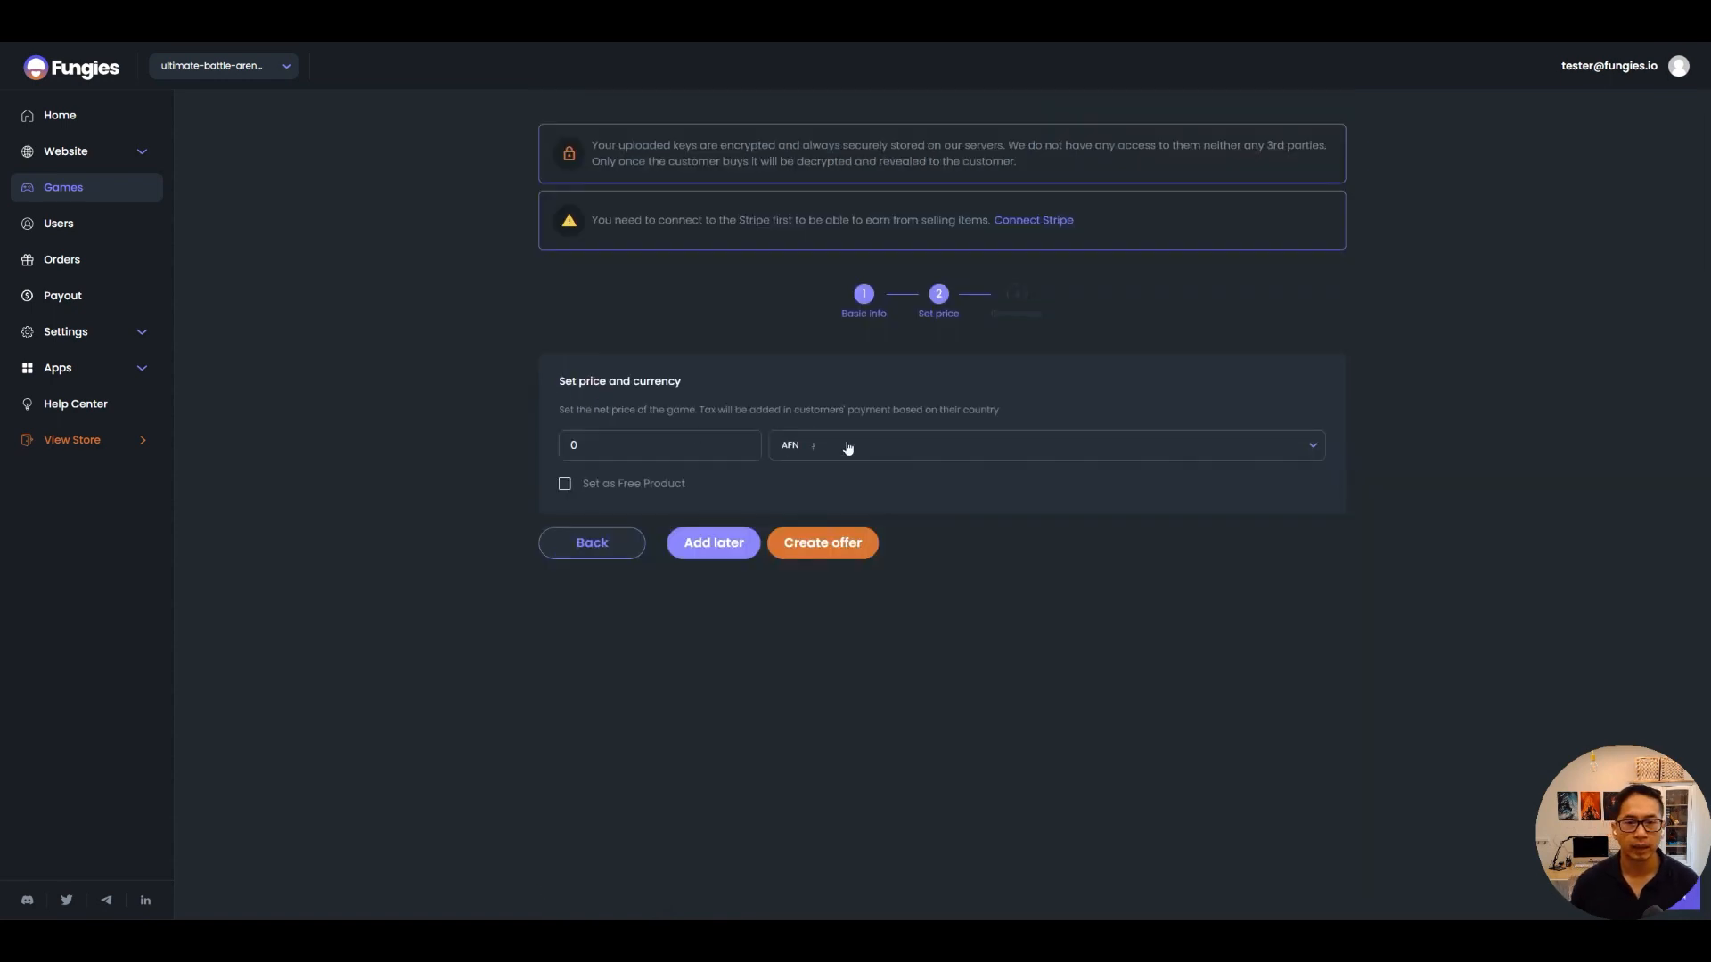
Set the game's net price to 19.99 USD and create the offer.
click(831, 456)
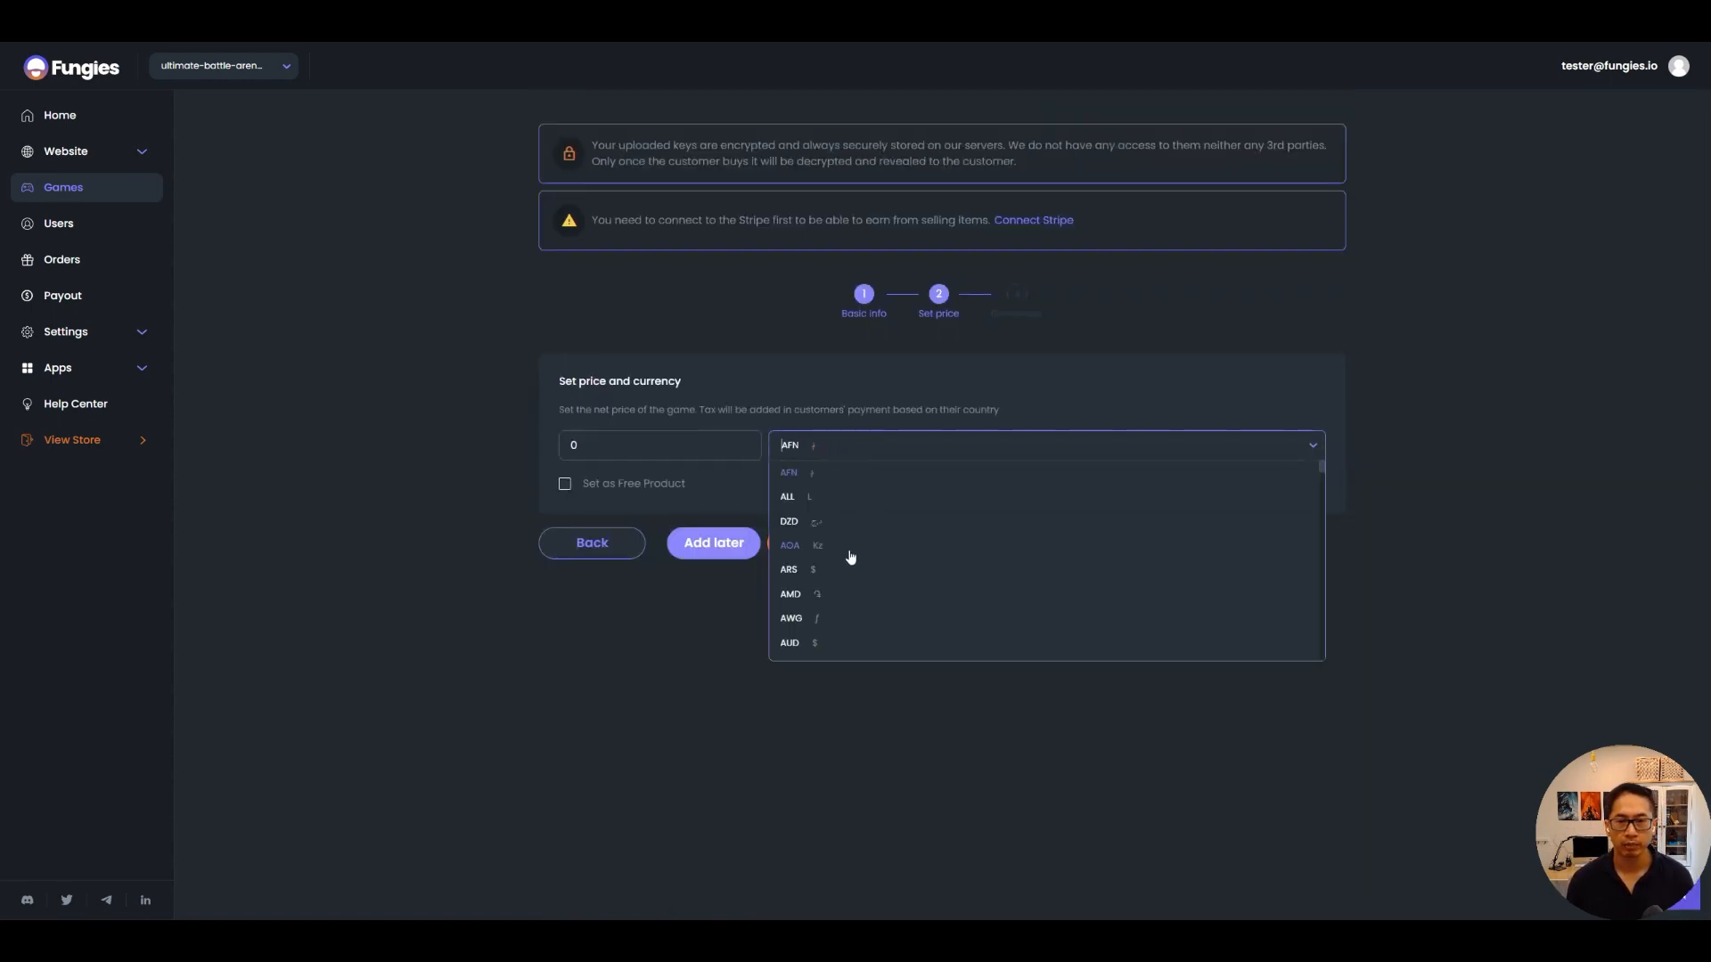
scroll(864, 535, down, 2)
text(usd)
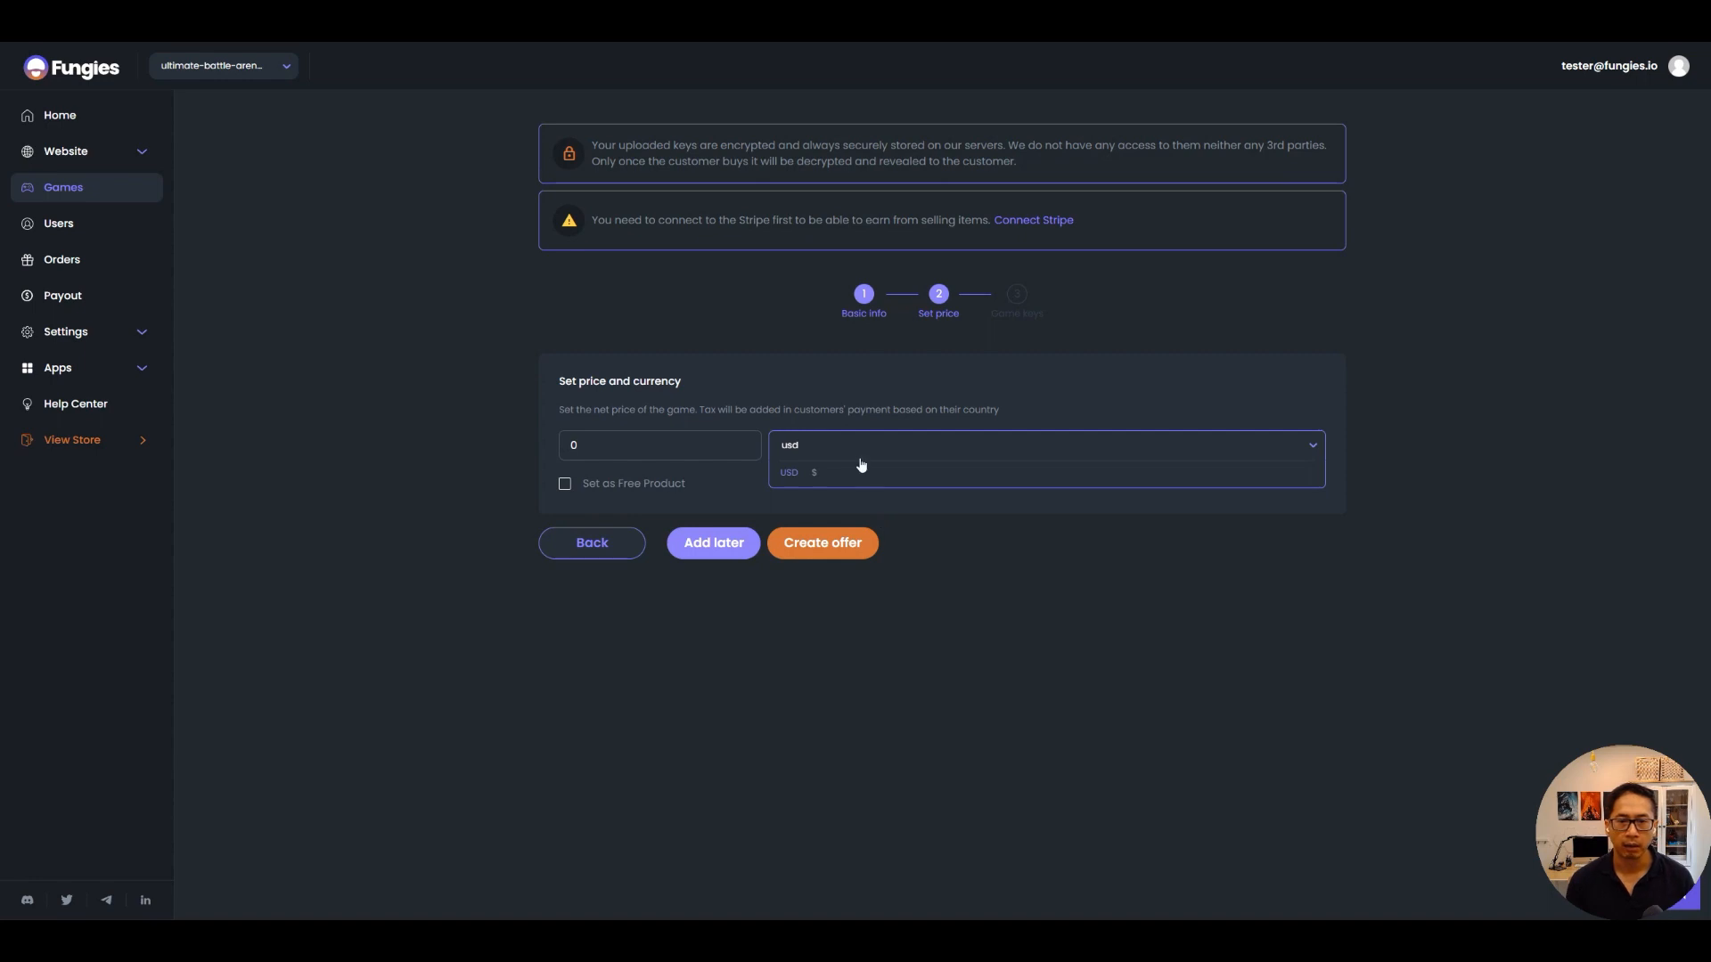
click(834, 470)
drag(597, 453, 563, 452)
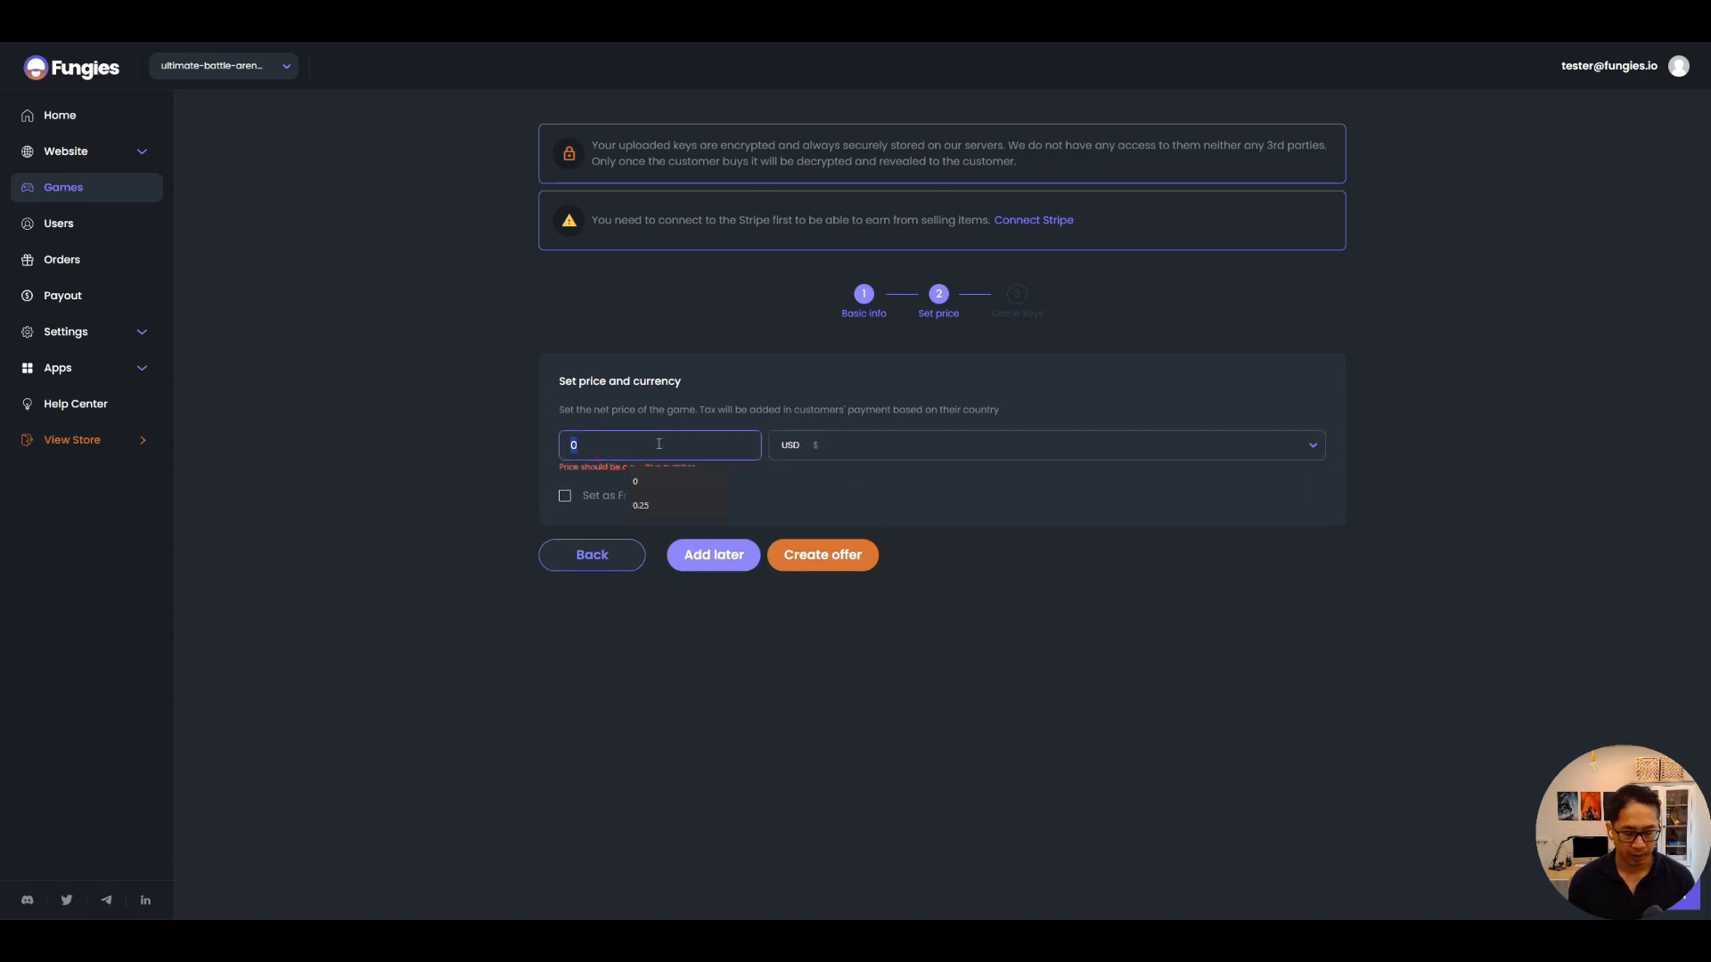
text(19.99)
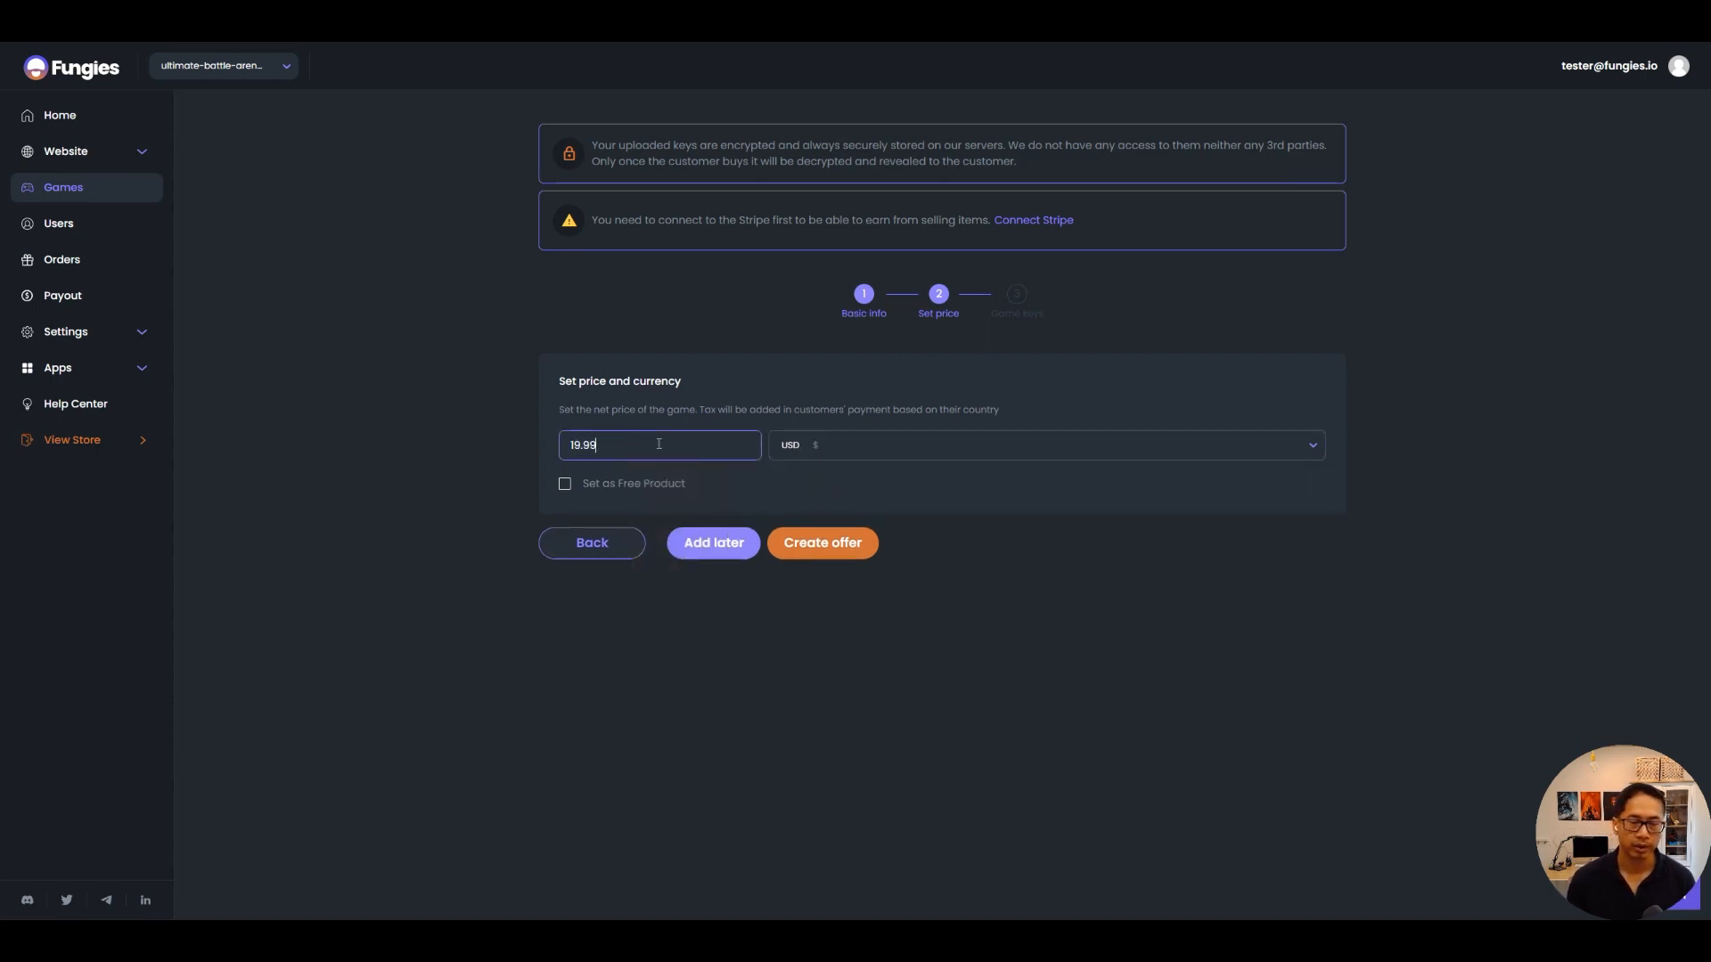
click(868, 627)
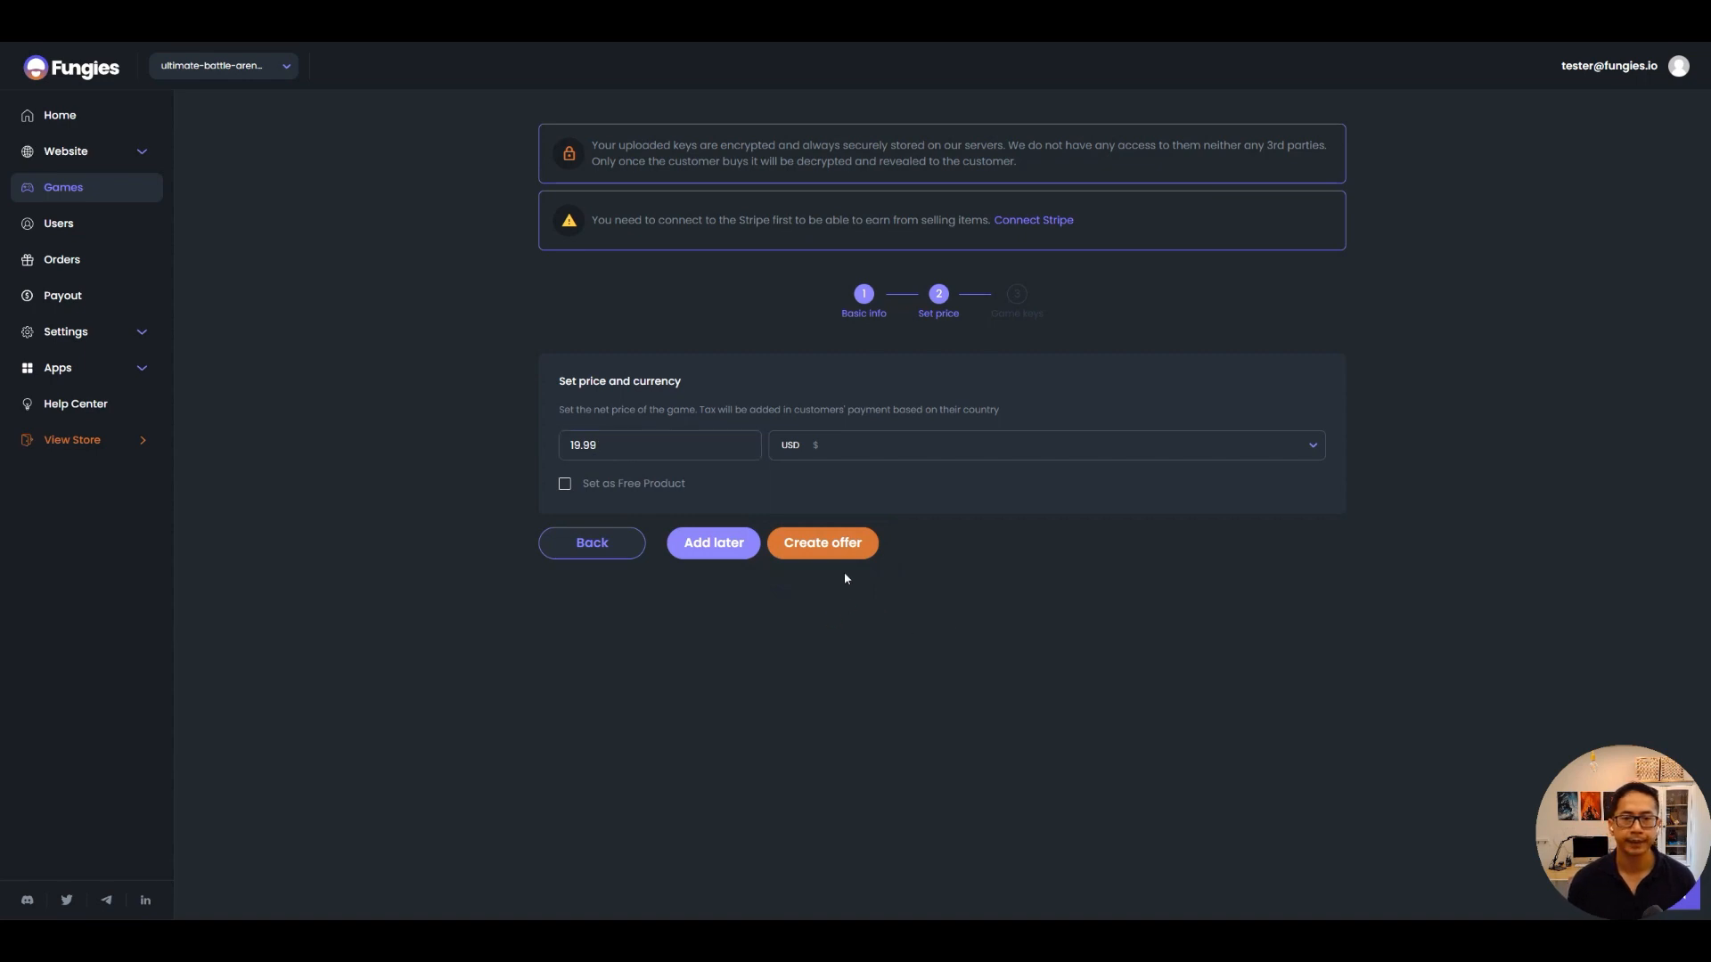
click(835, 547)
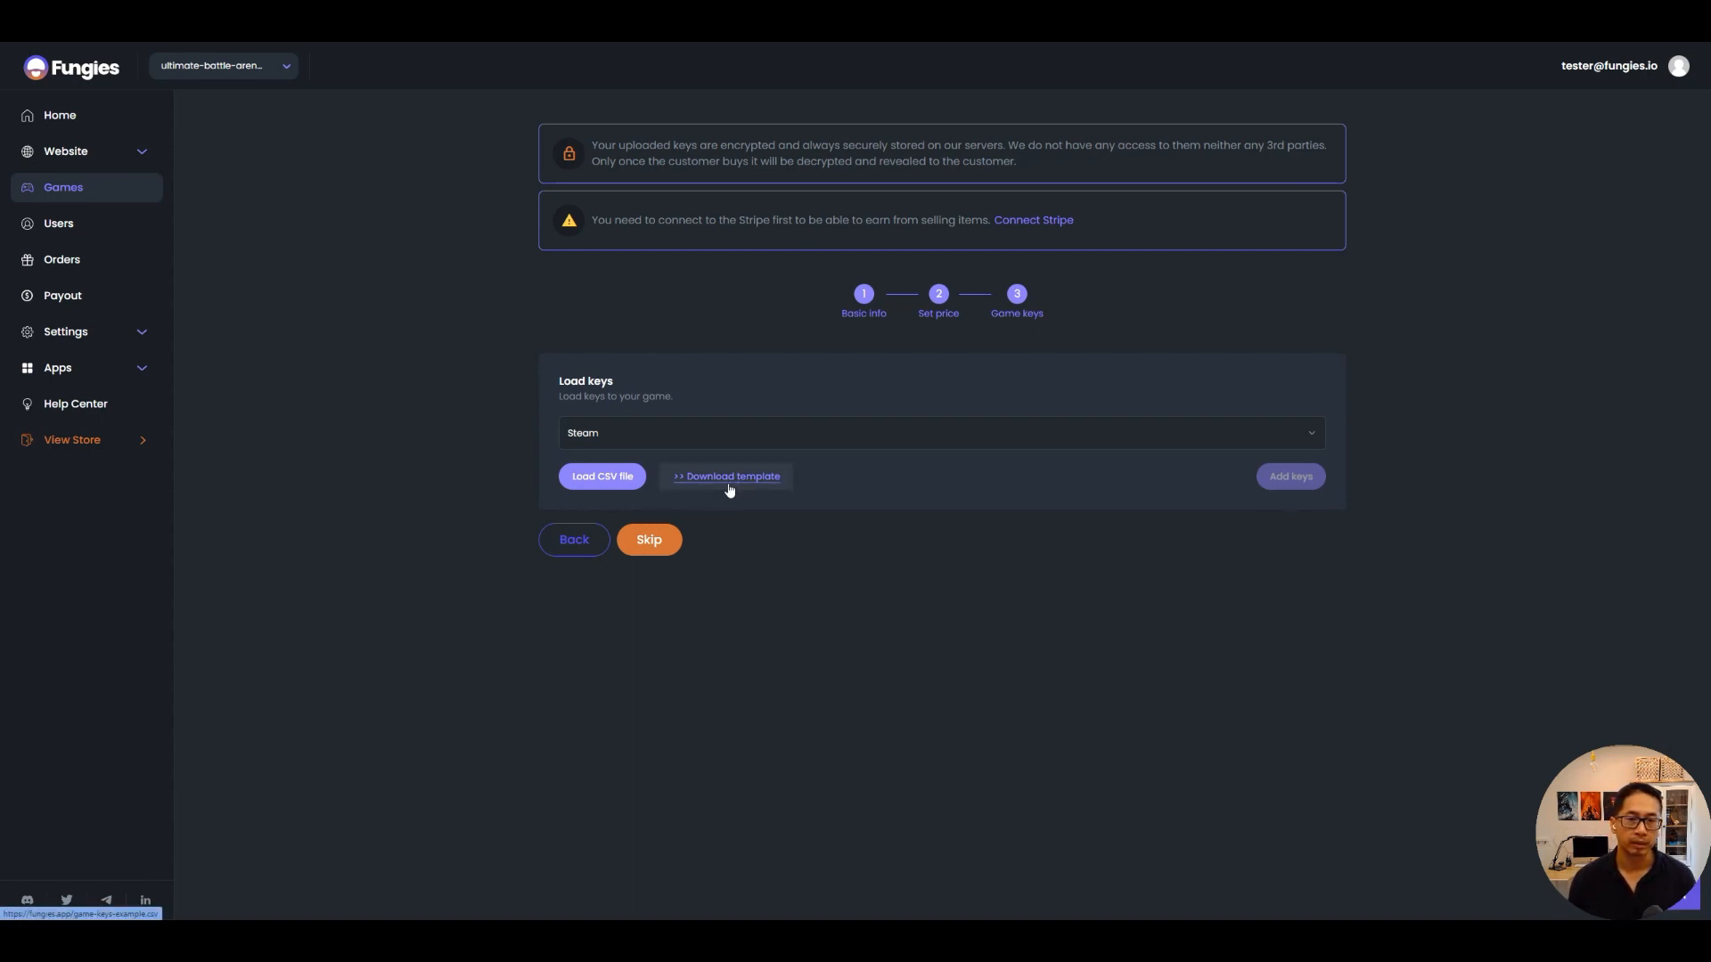
Look at the CSV upload for Steam keys, cancel the file selection and skip loading keys for the game.
click(628, 480)
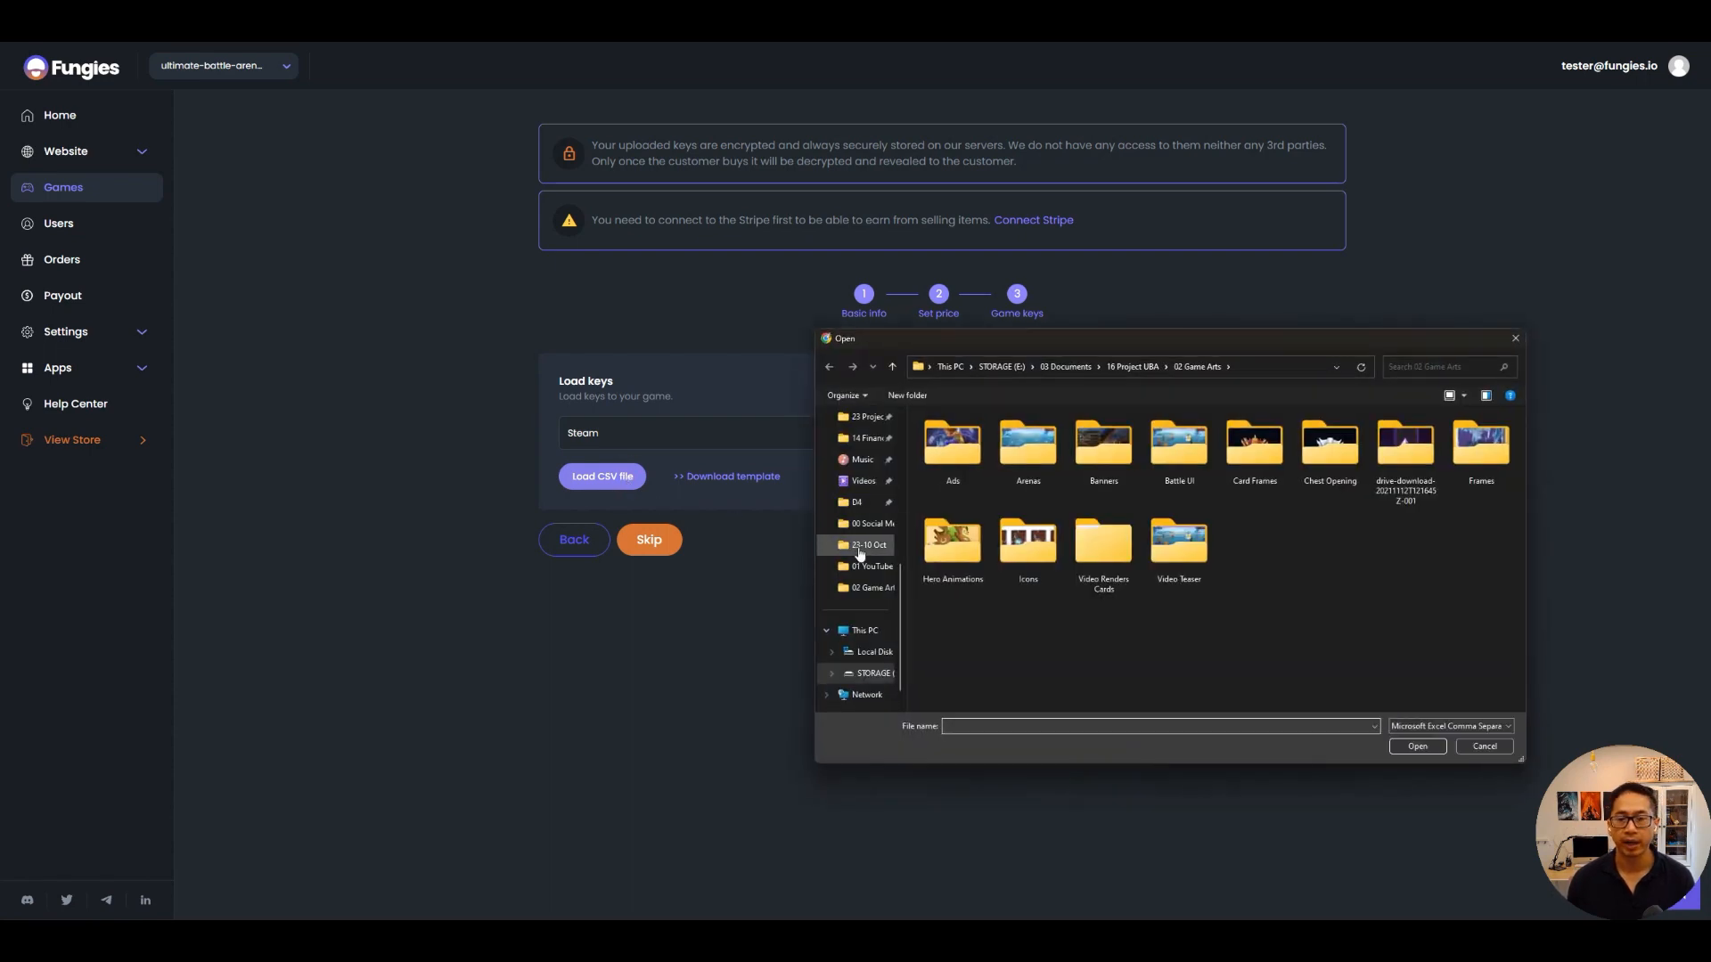
click(1483, 749)
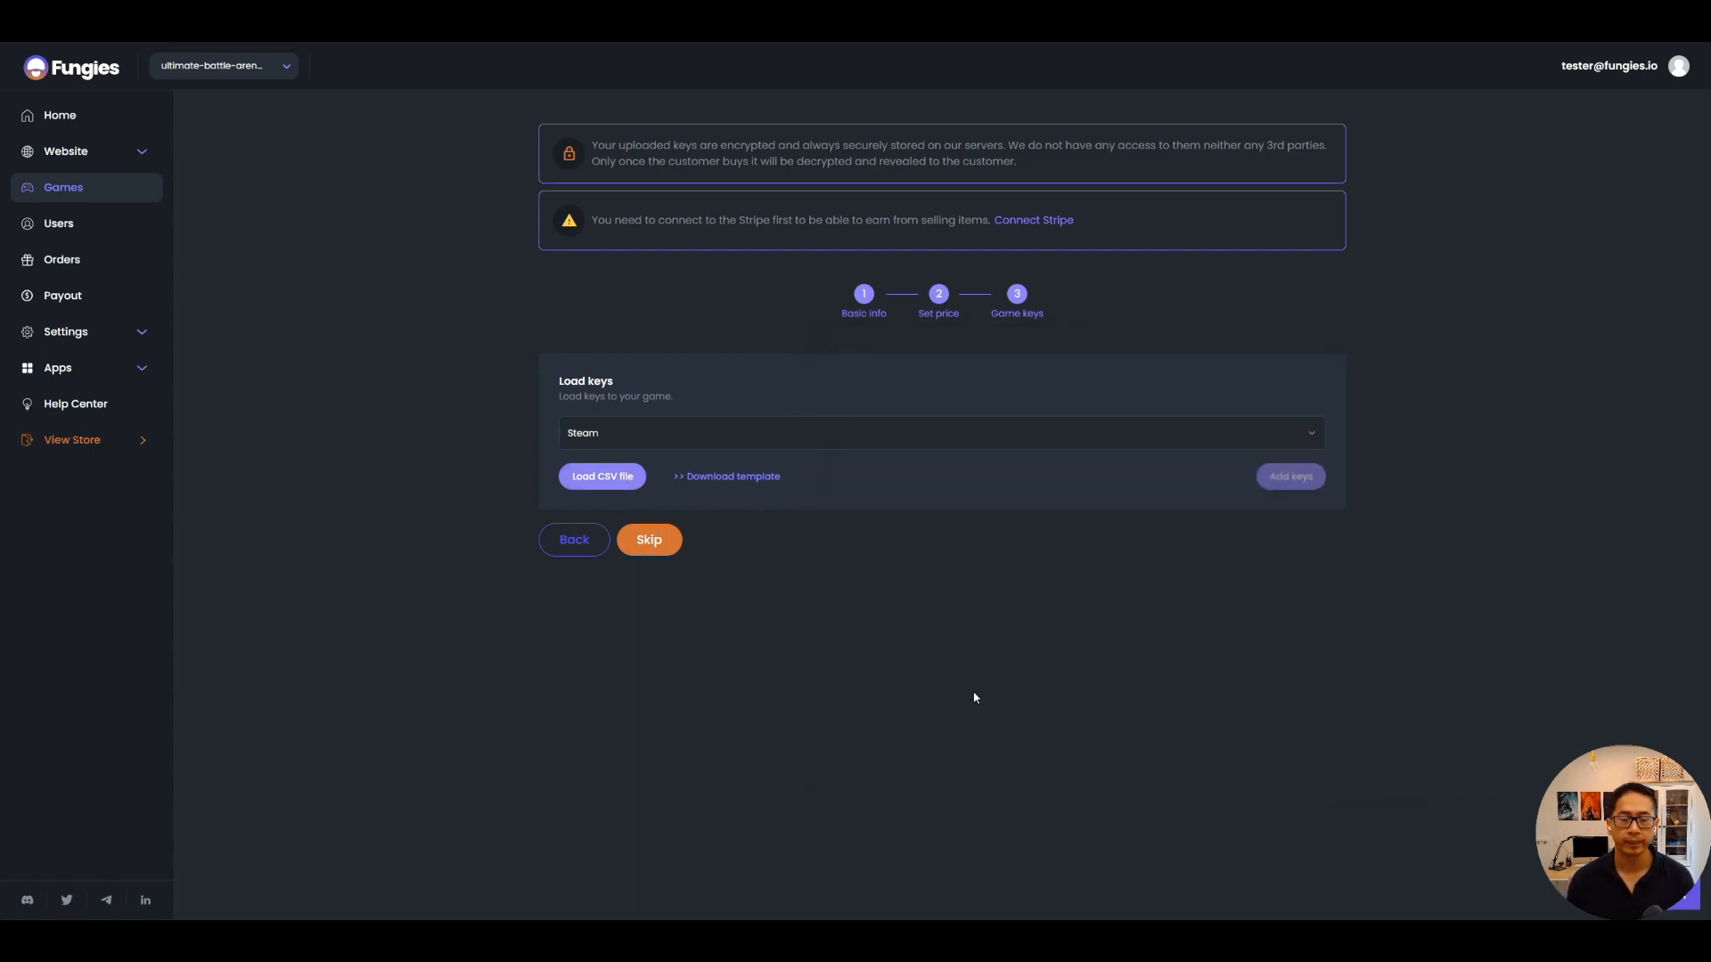
click(661, 542)
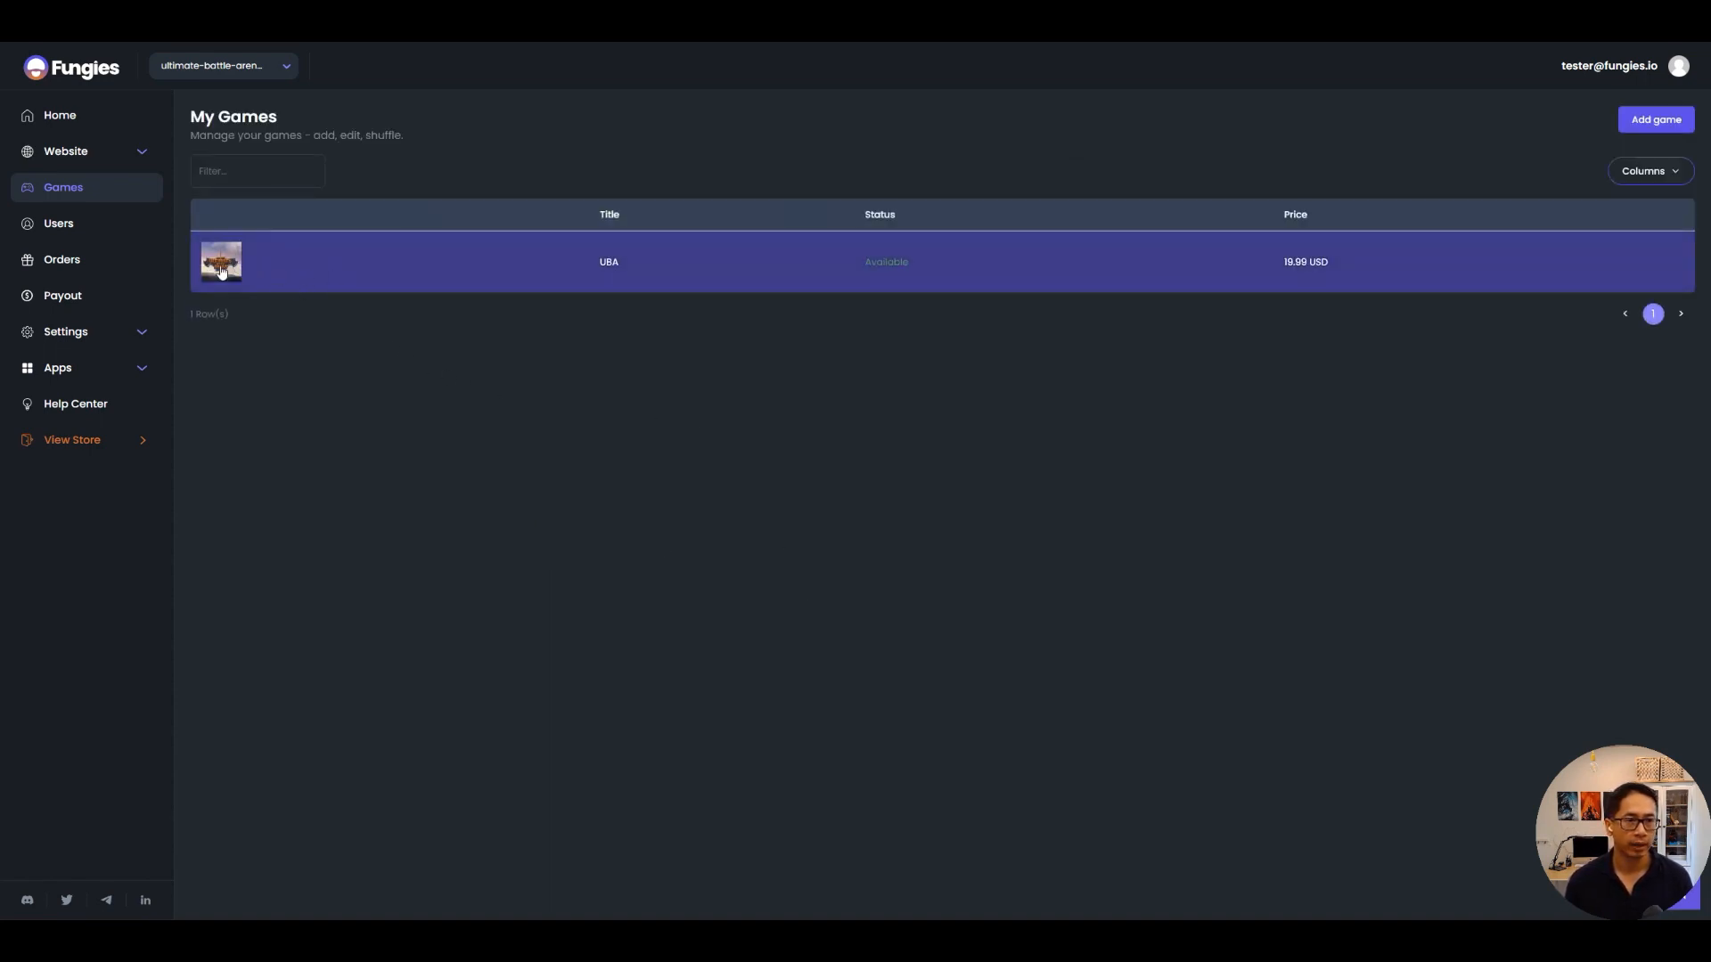
Open the store's payout page and look through the countries offered for the Stripe account.
click(99, 297)
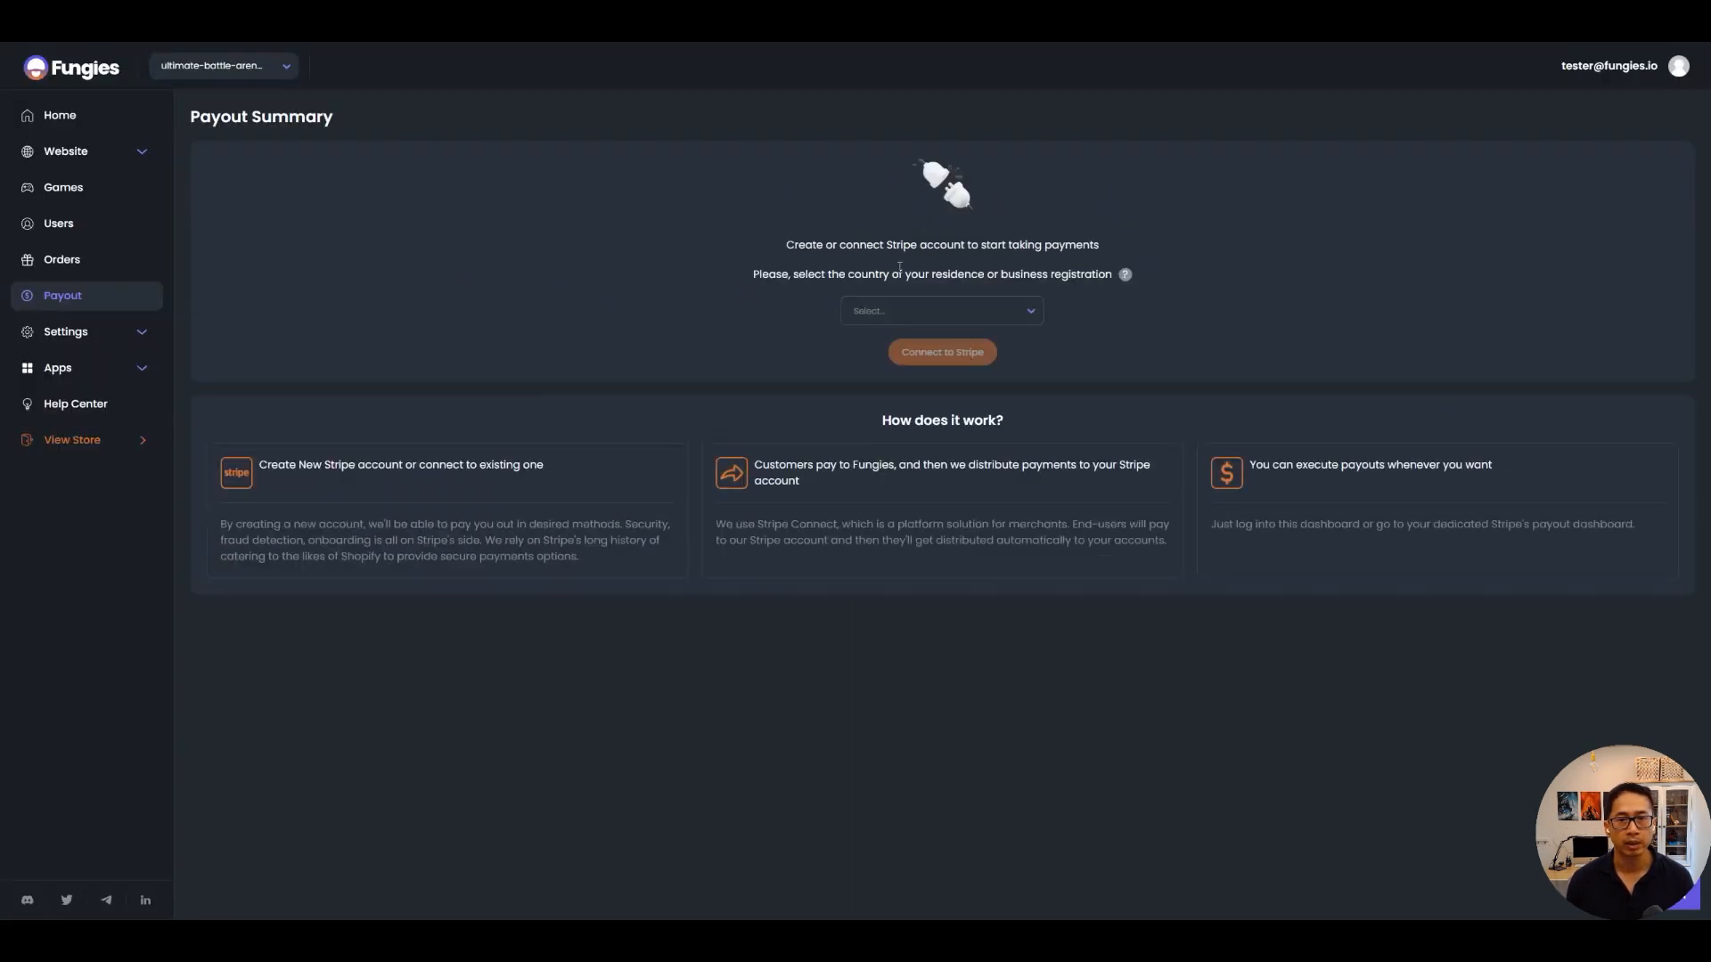
click(924, 314)
scroll(928, 368, down, 10)
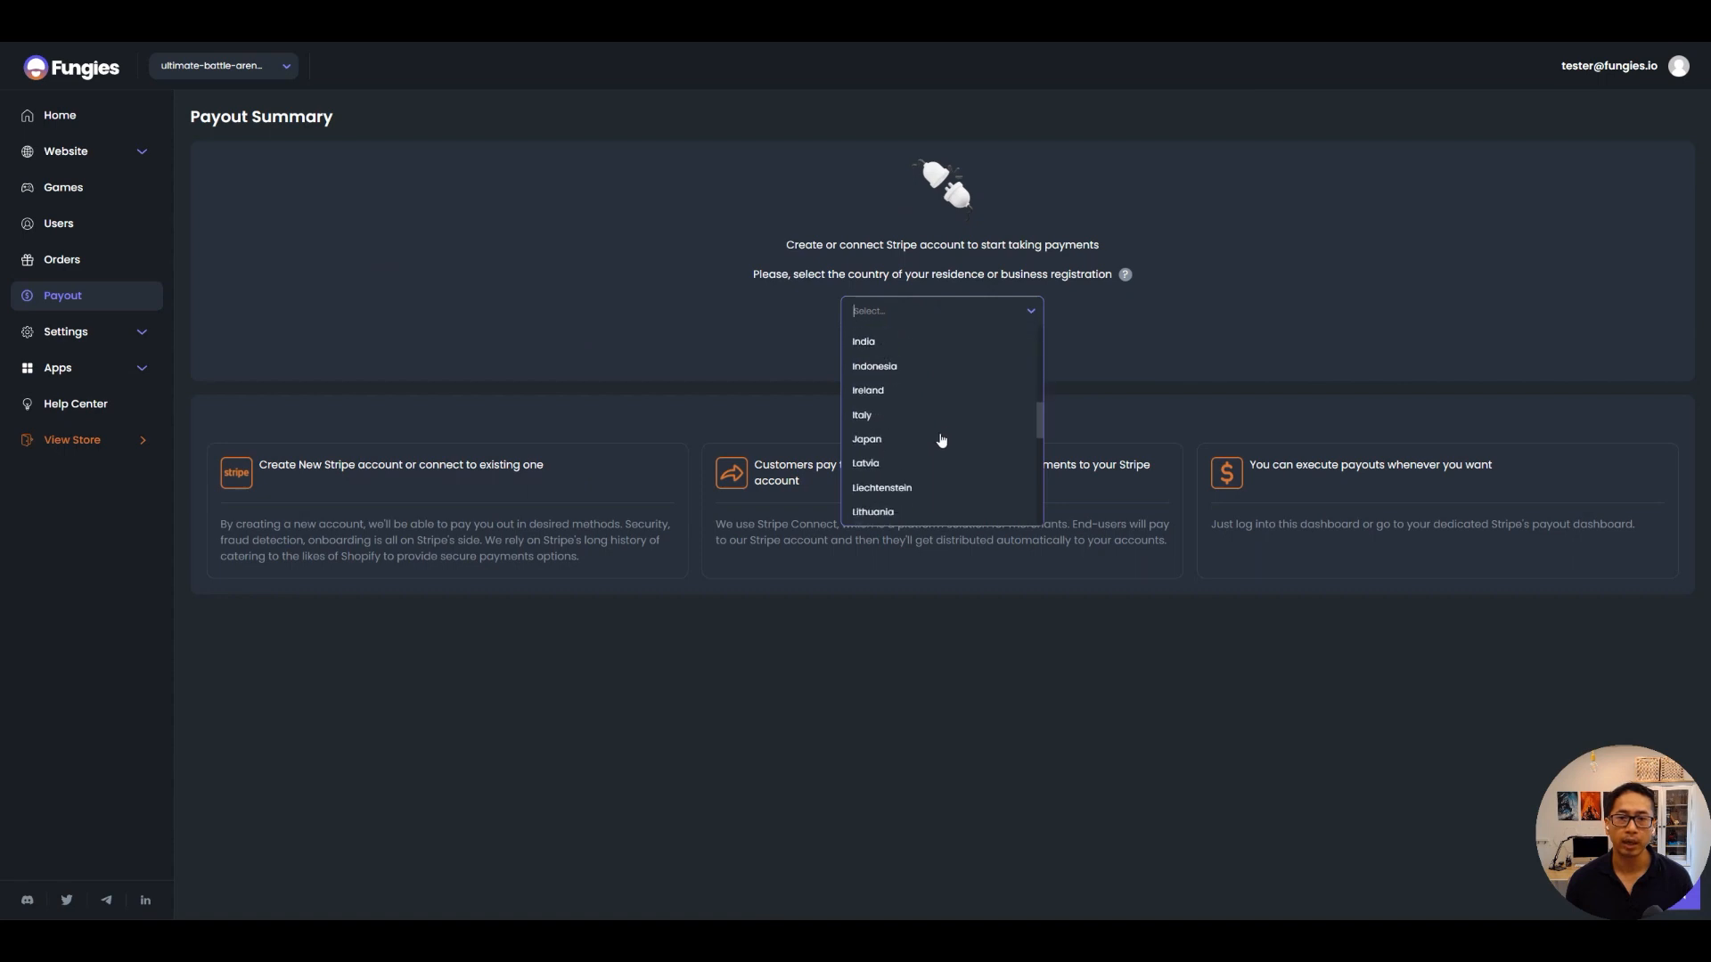
scroll(959, 414, up, 5)
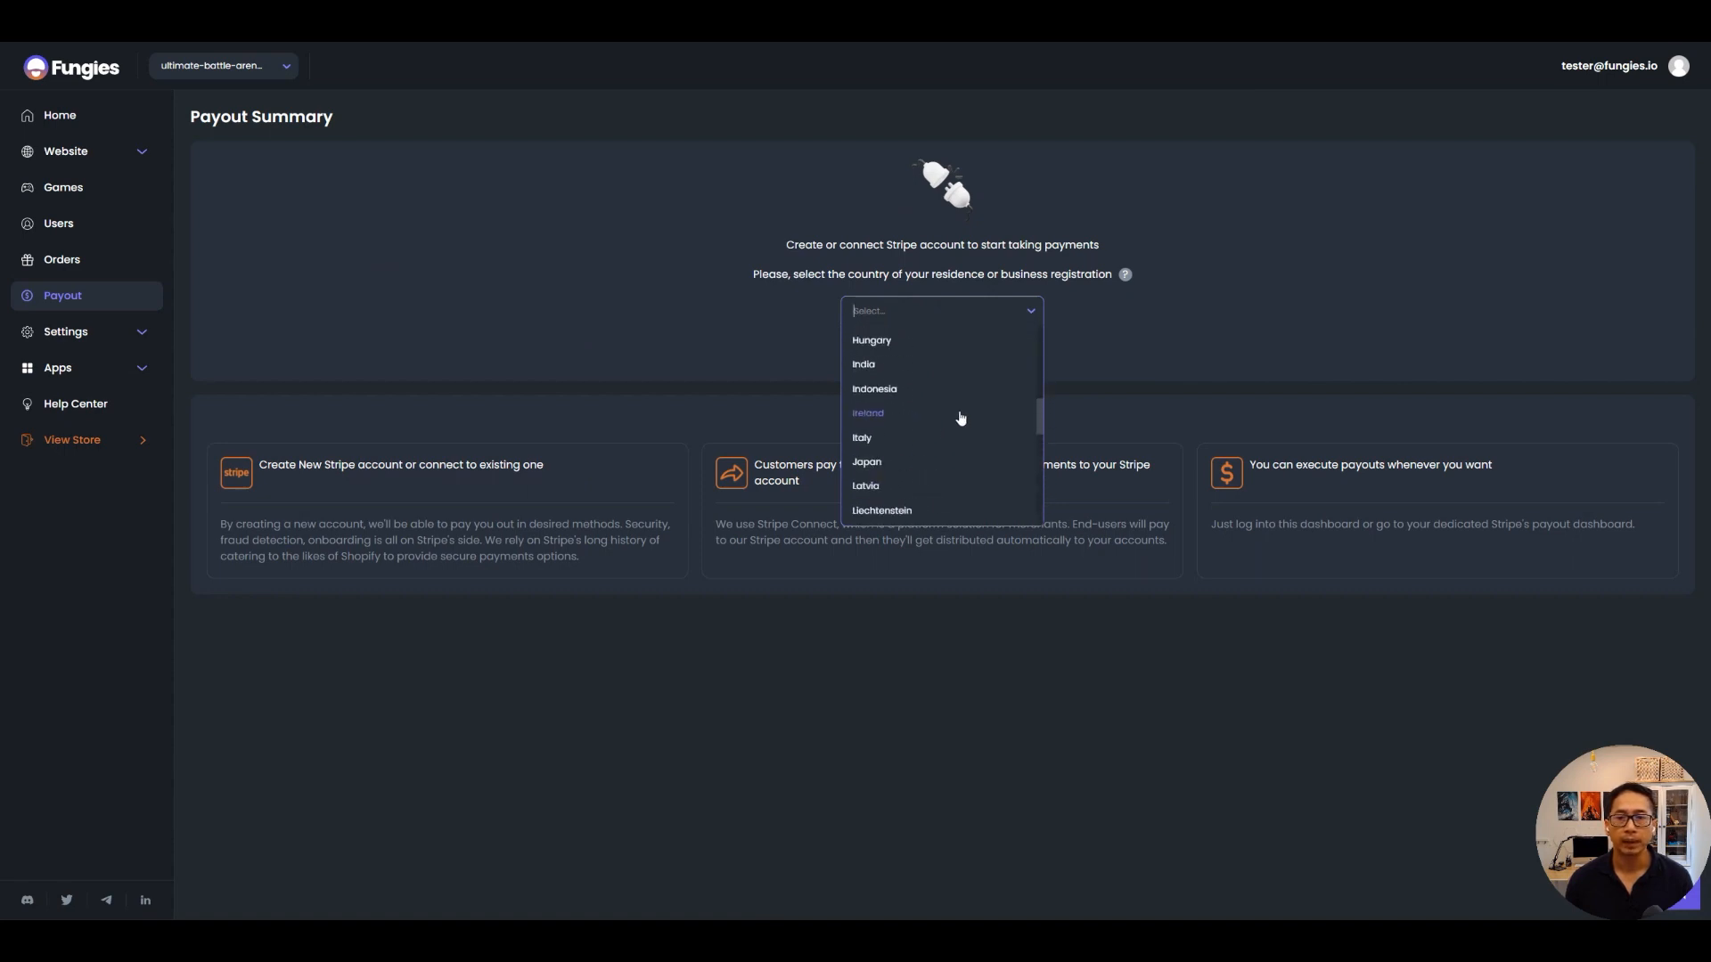
click(741, 359)
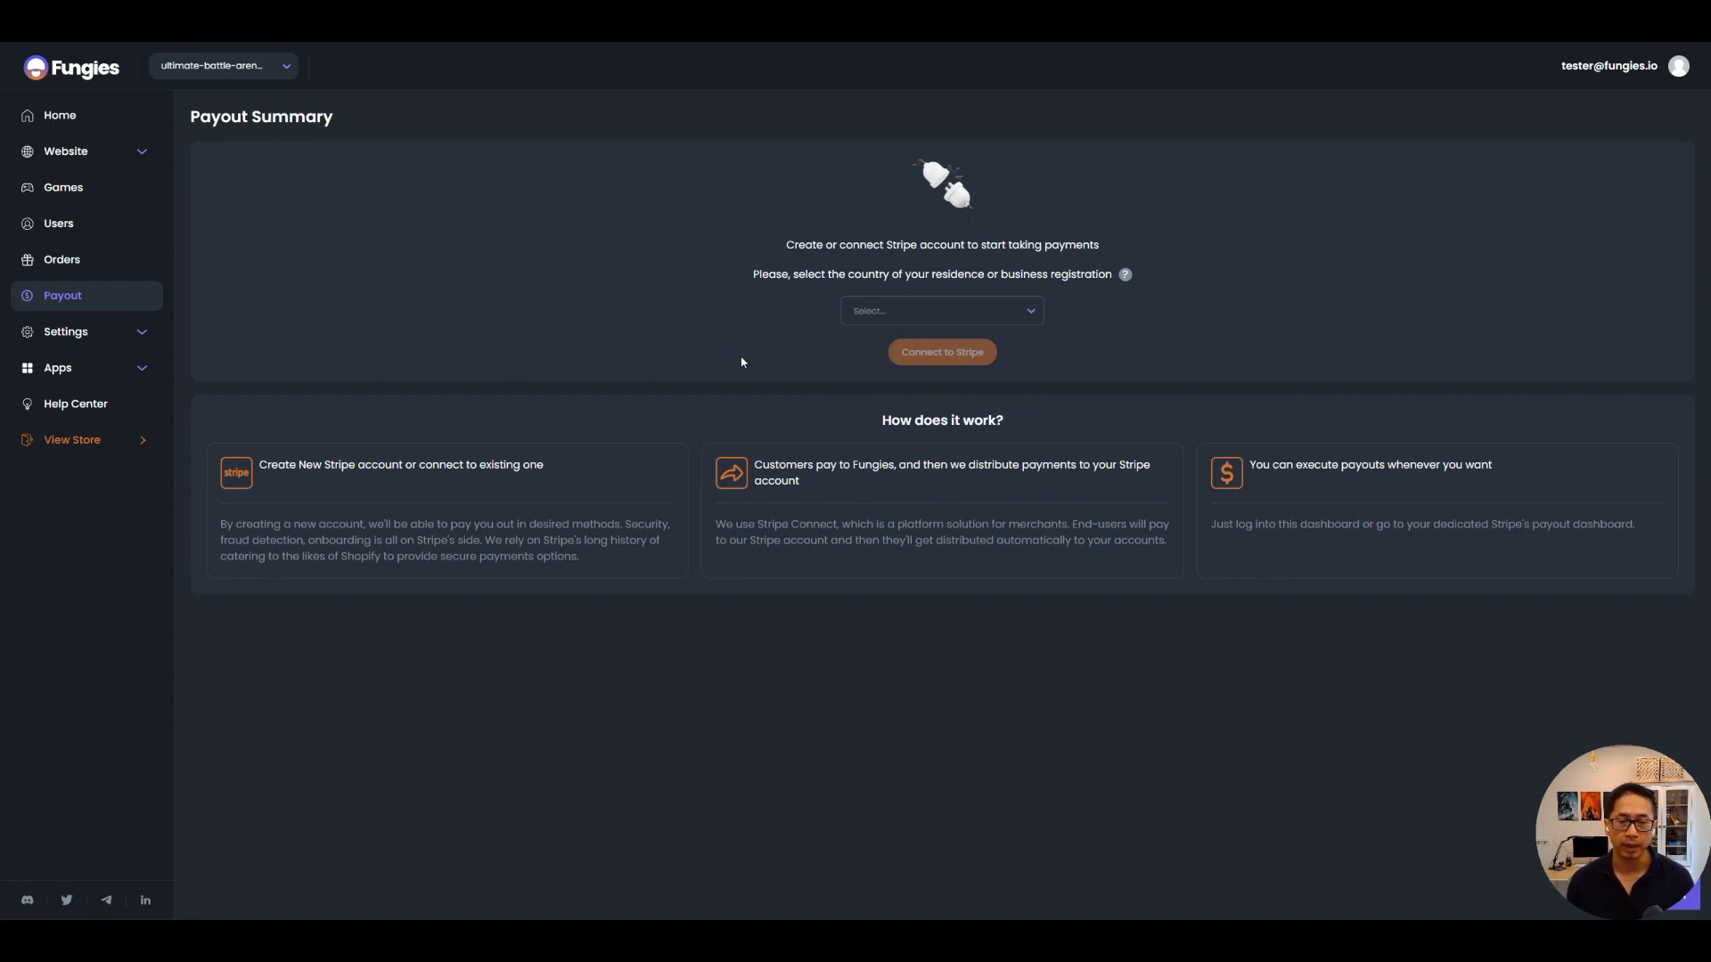
Choose Slovenia as the country of residence or business registration for the Stripe connection.
click(916, 319)
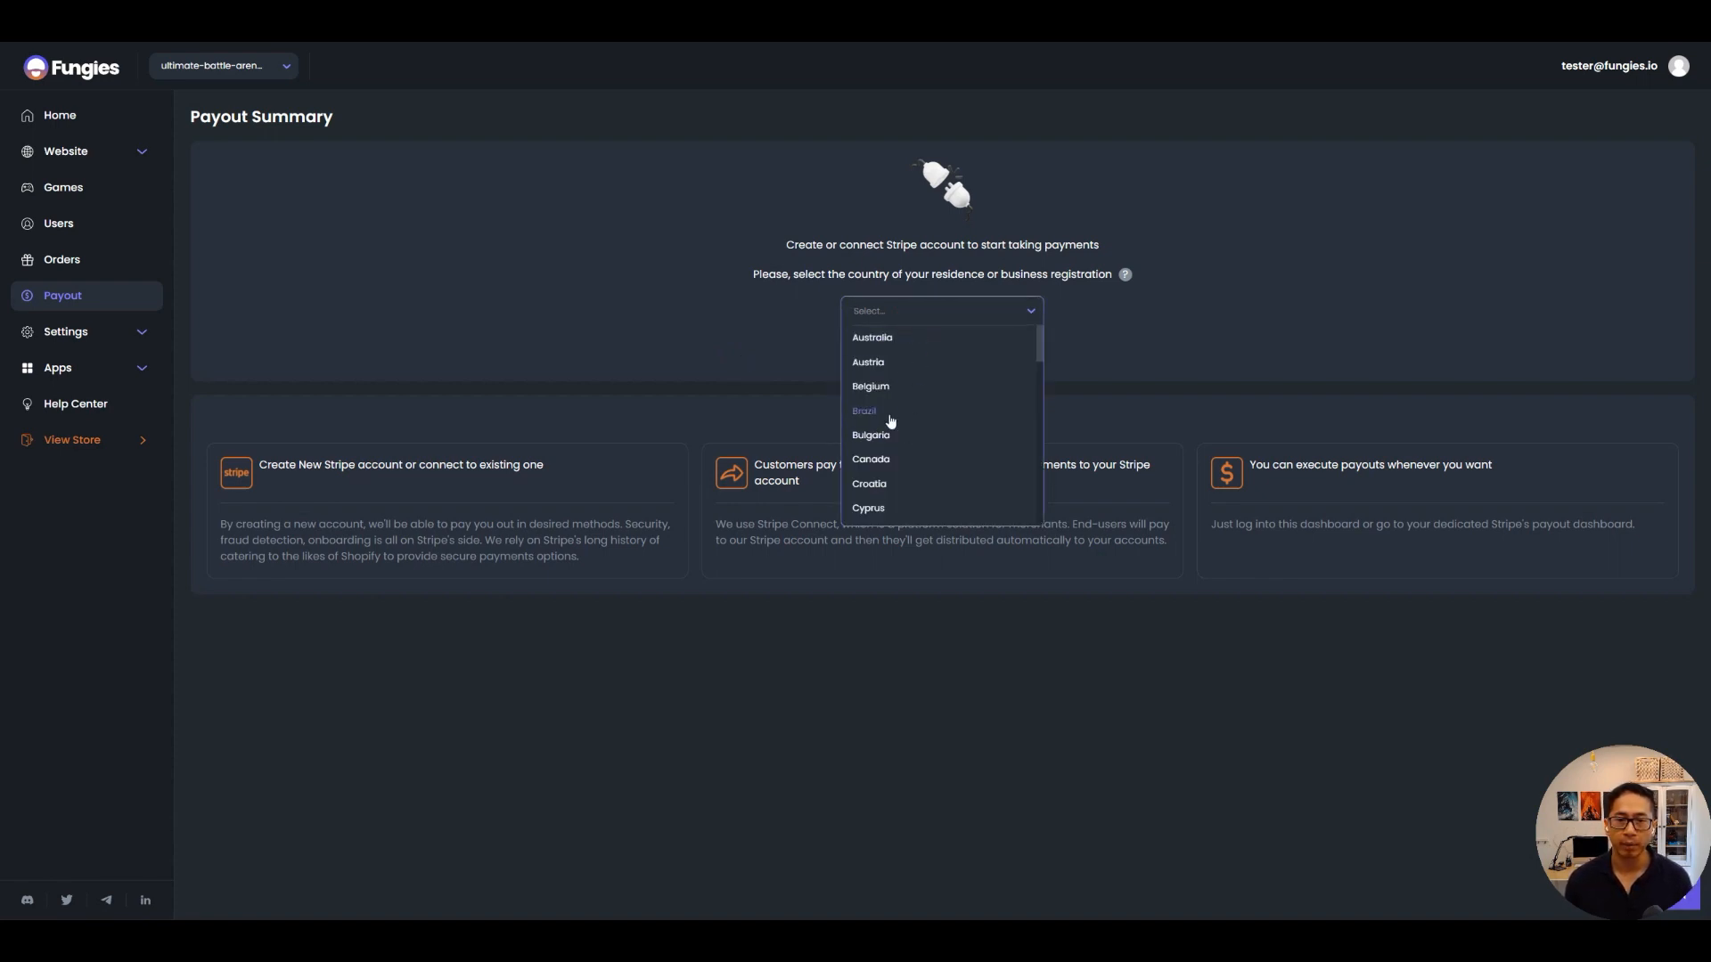
scroll(918, 441, down, 3)
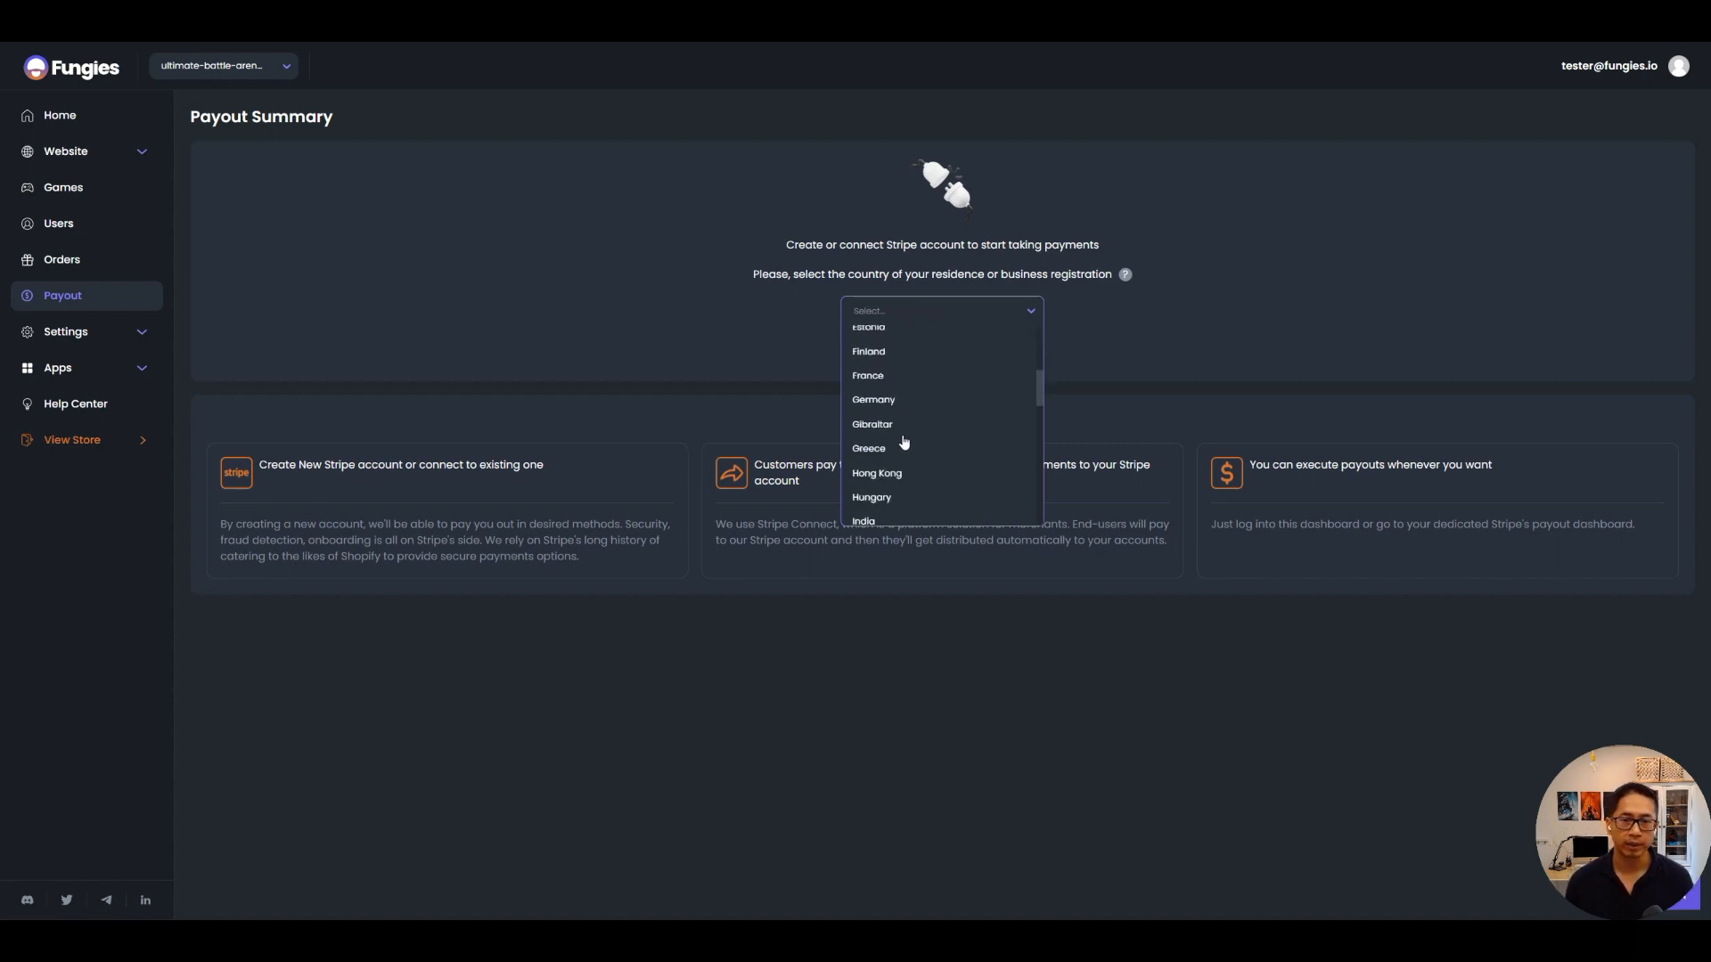
scroll(922, 445, down, 2)
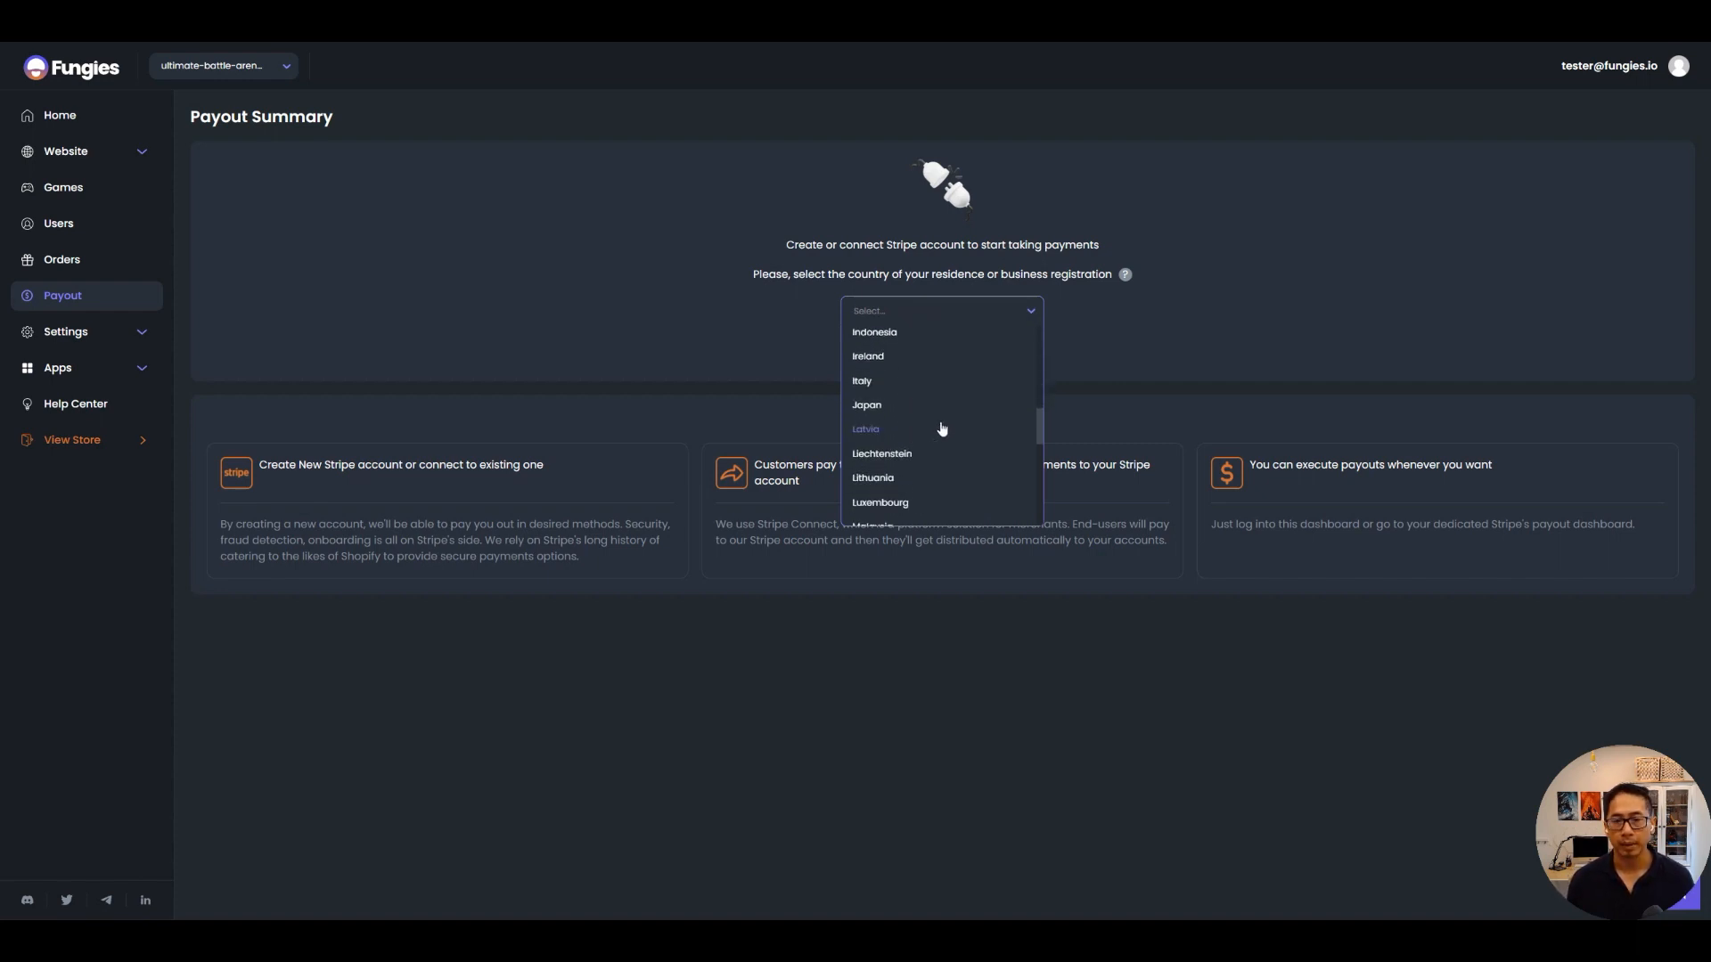
scroll(923, 464, down, 2)
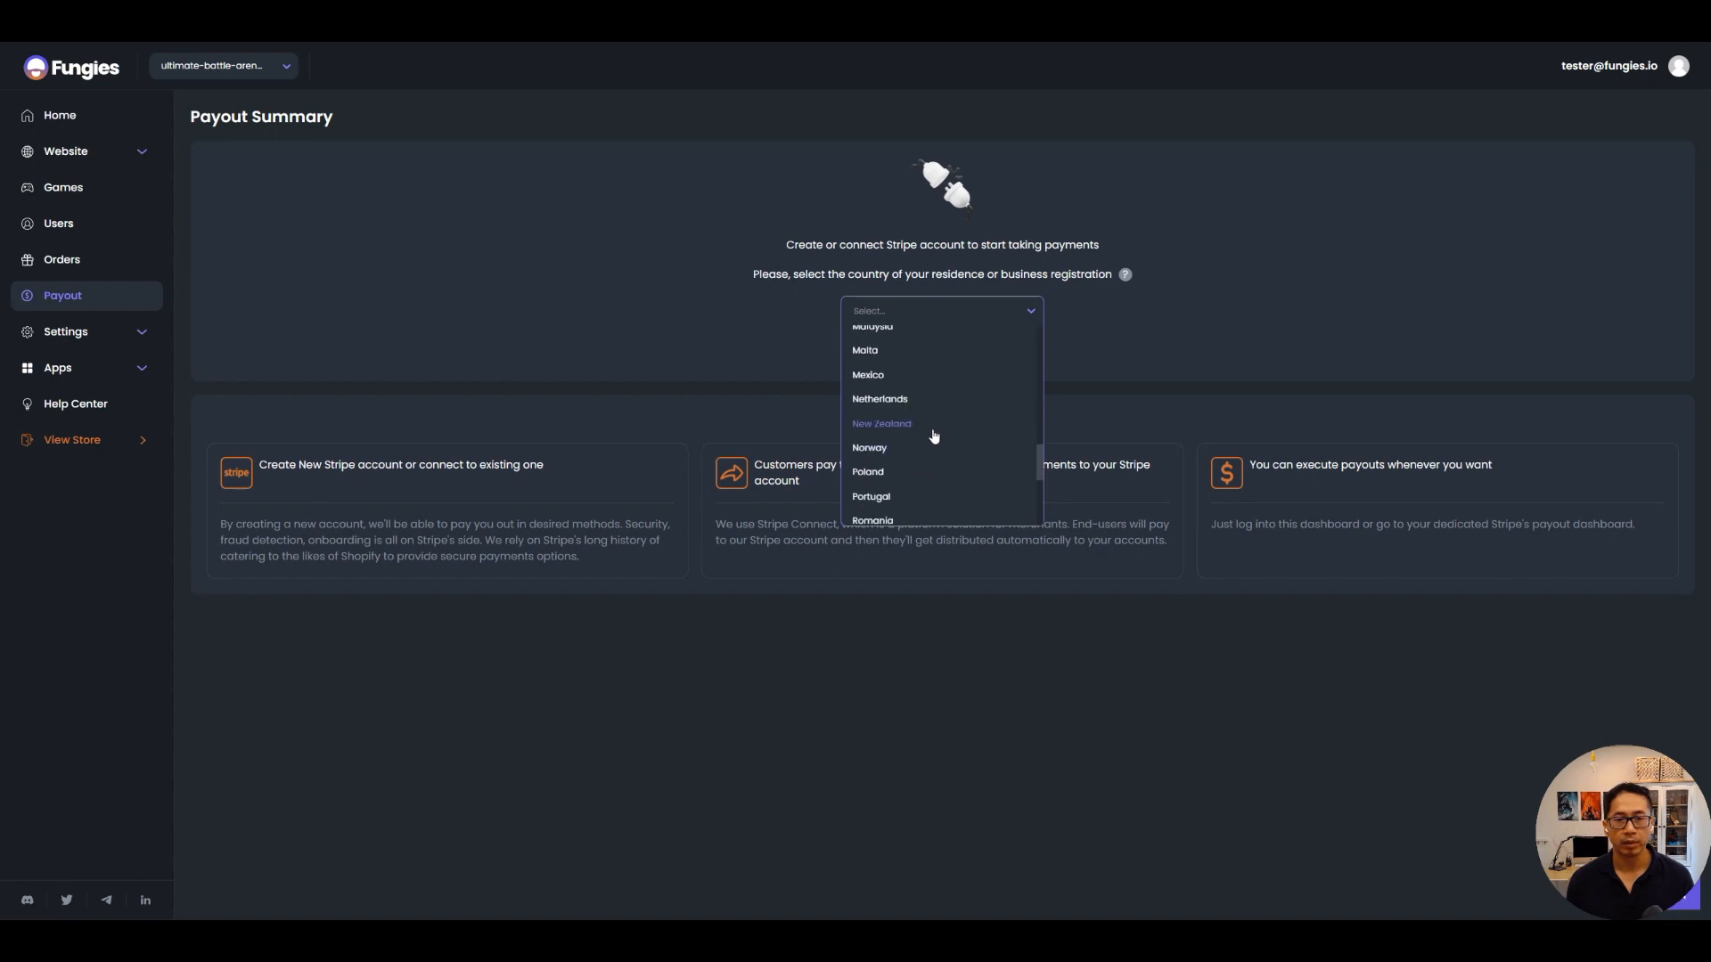
scroll(928, 459, down, 2)
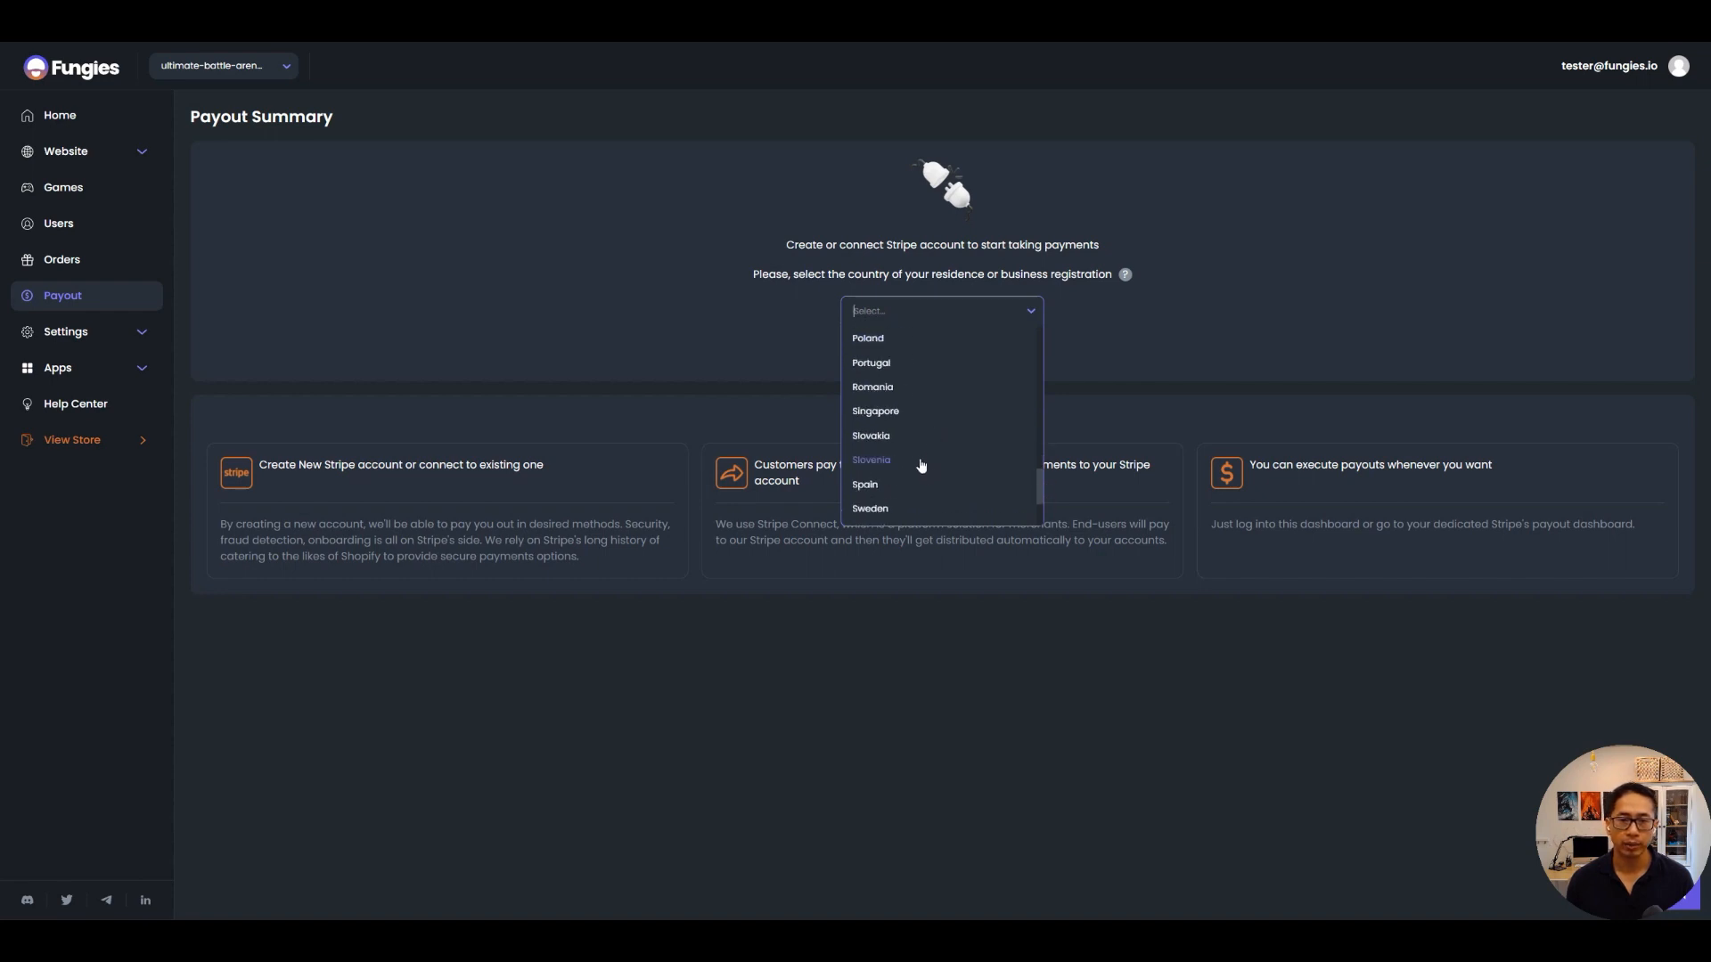
click(924, 459)
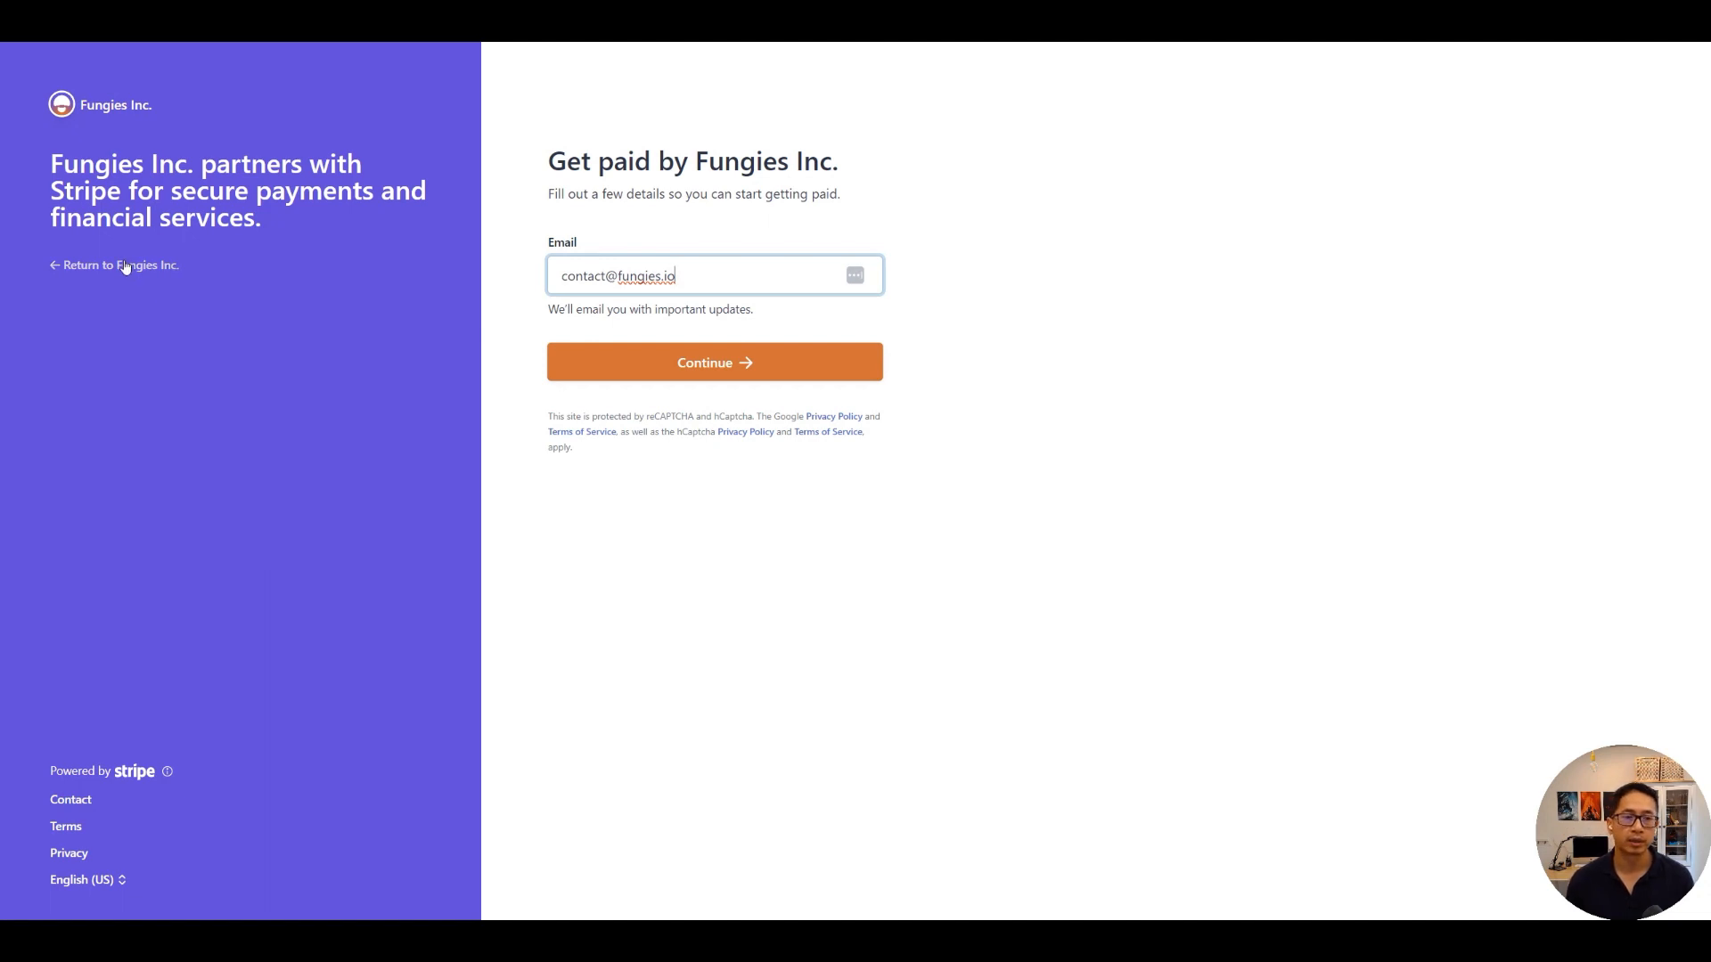
Leave the Stripe onboarding form and return to the store's payout page.
click(205, 268)
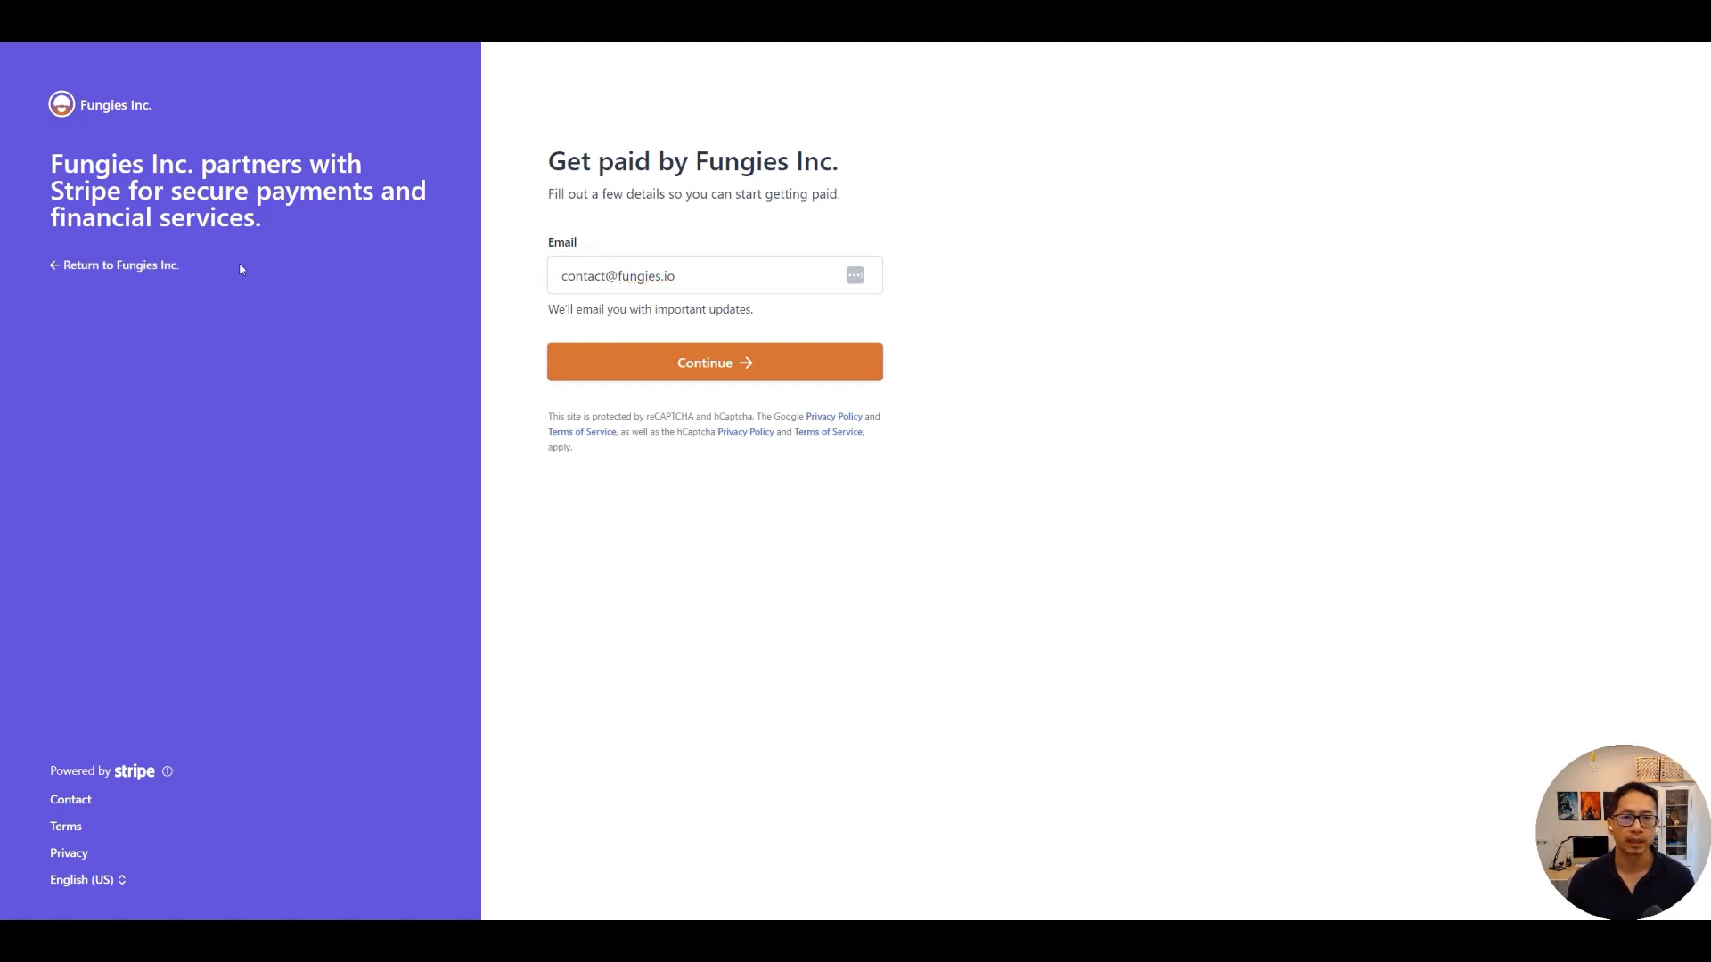
click(588, 353)
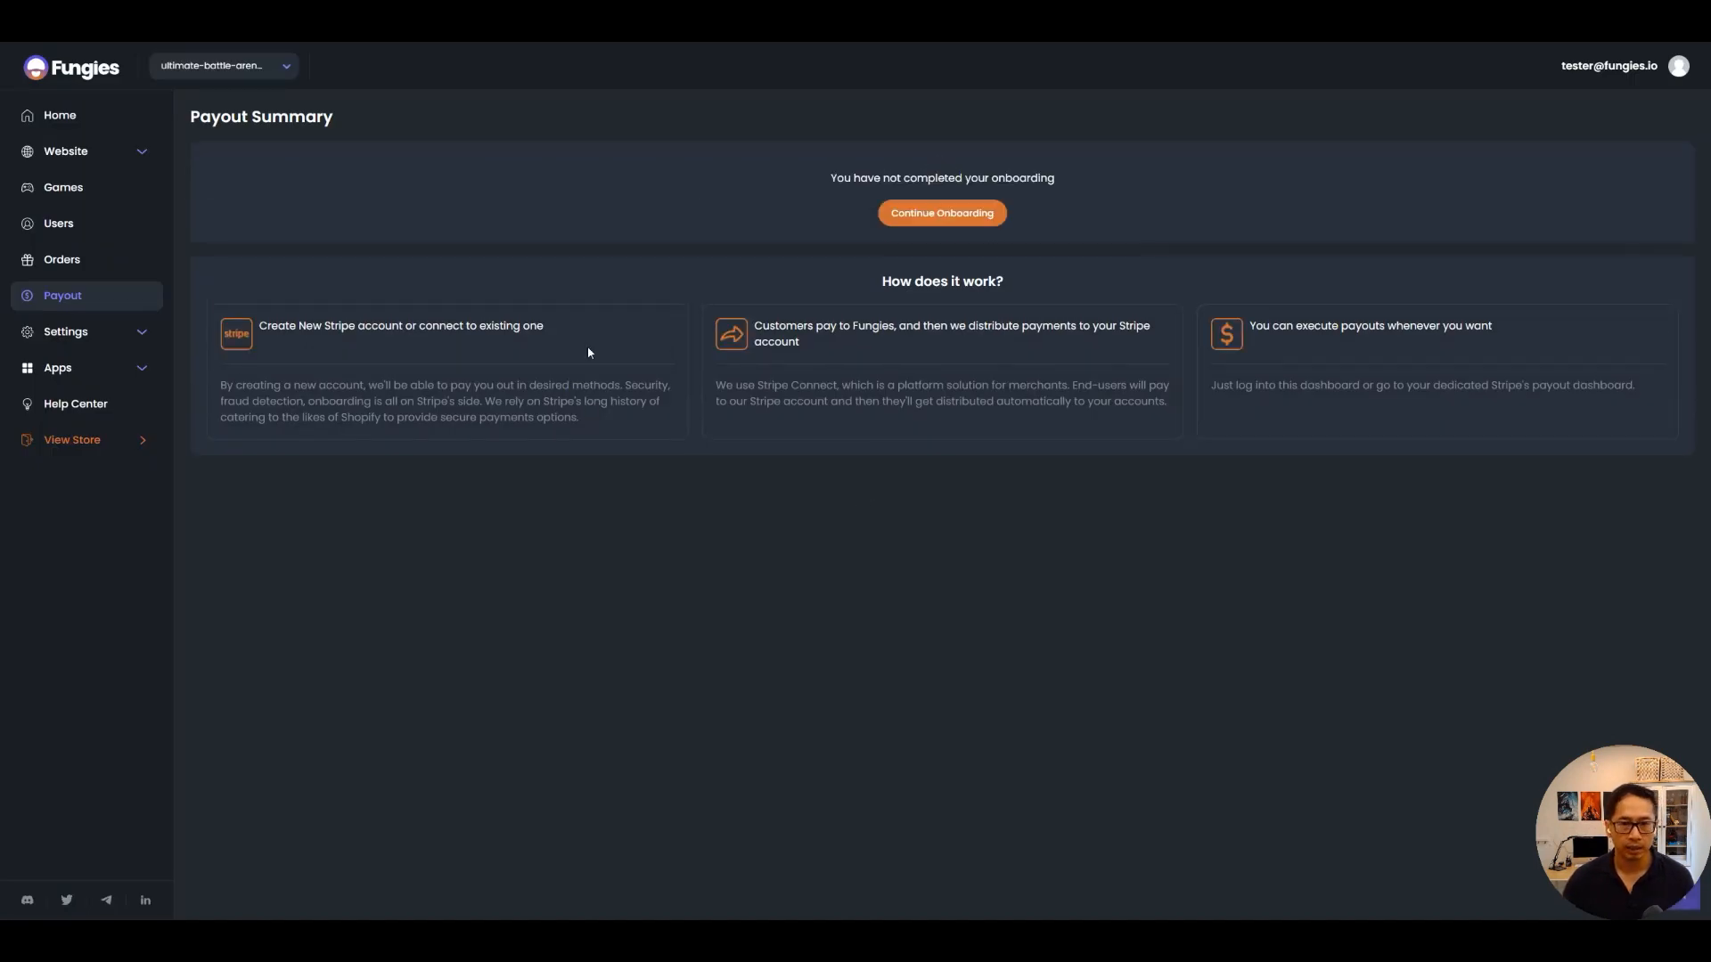
Set the store's publish status to Published in the general settings and save the change.
click(93, 334)
click(109, 367)
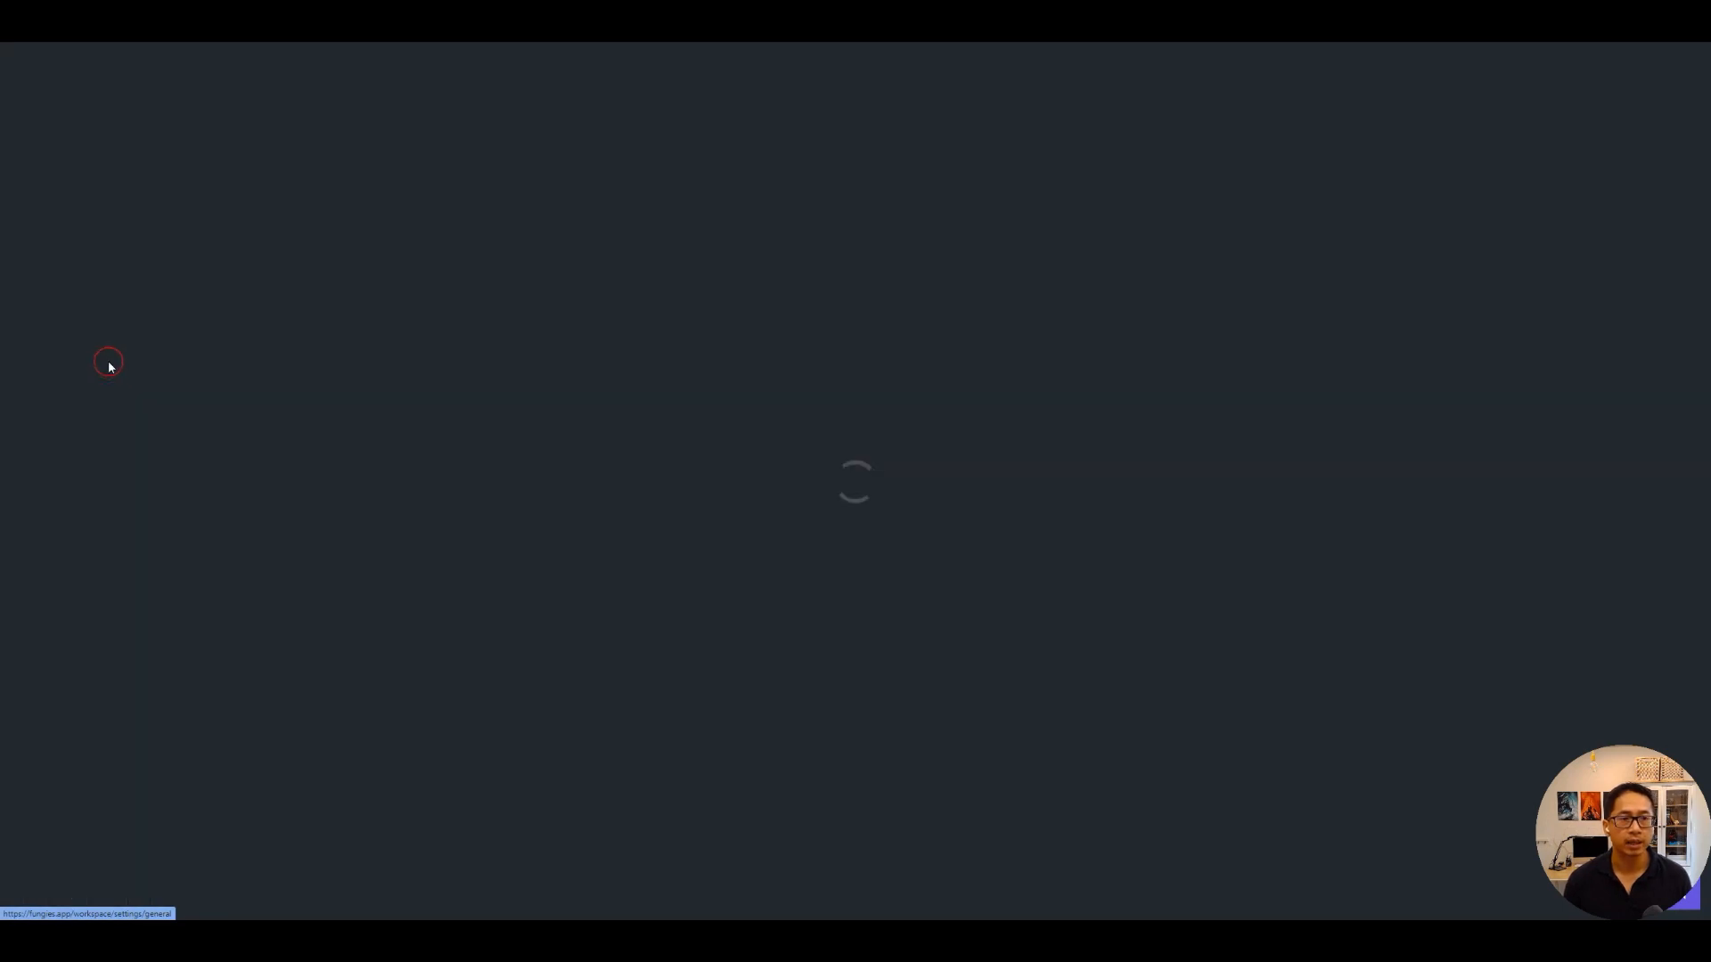
click(1615, 347)
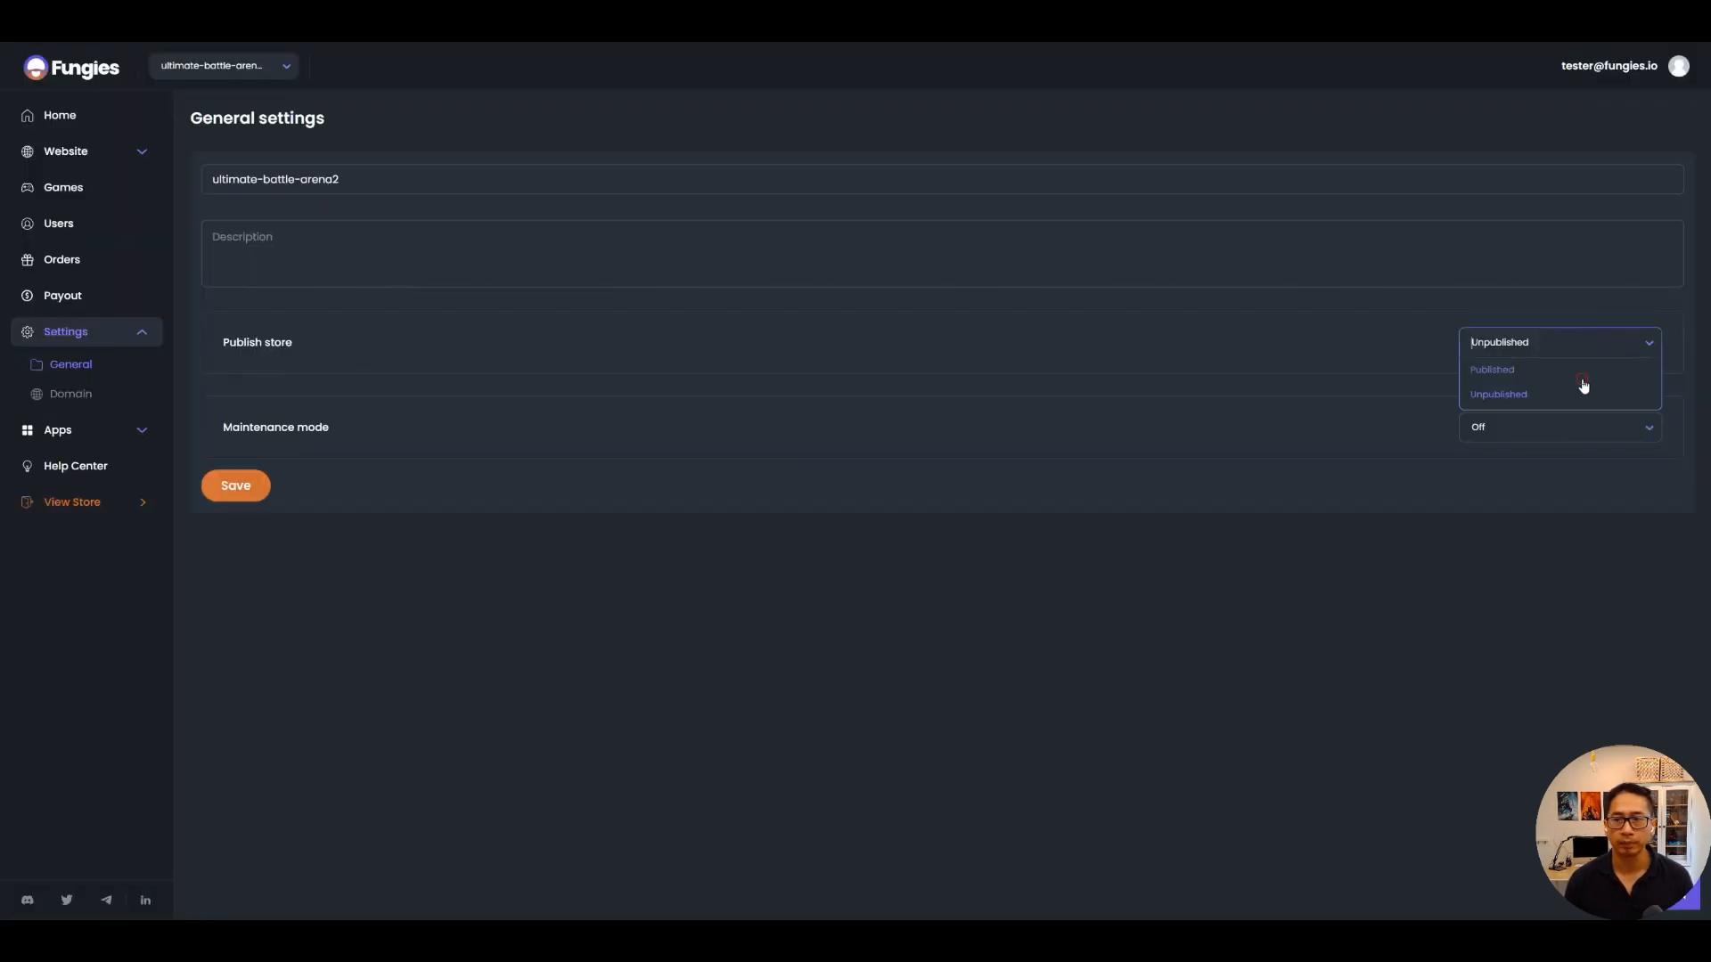
click(1492, 369)
click(236, 485)
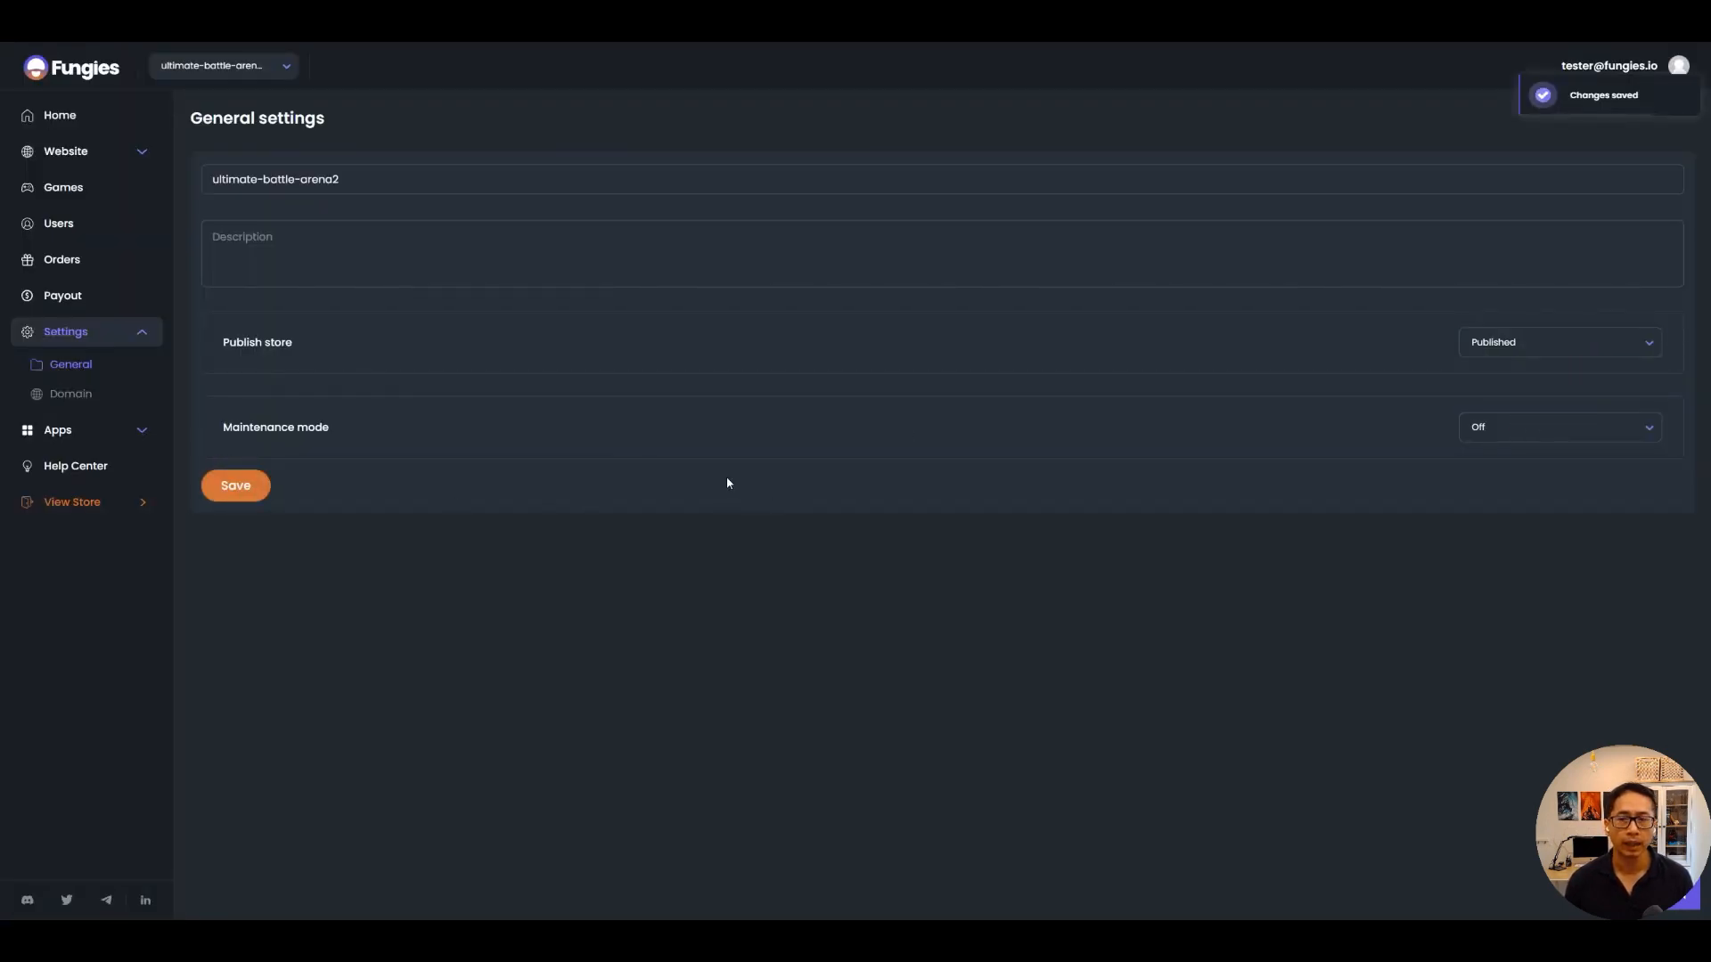
Open the store's domain settings and examine the custom domain address and the DNS server records required for it.
click(80, 400)
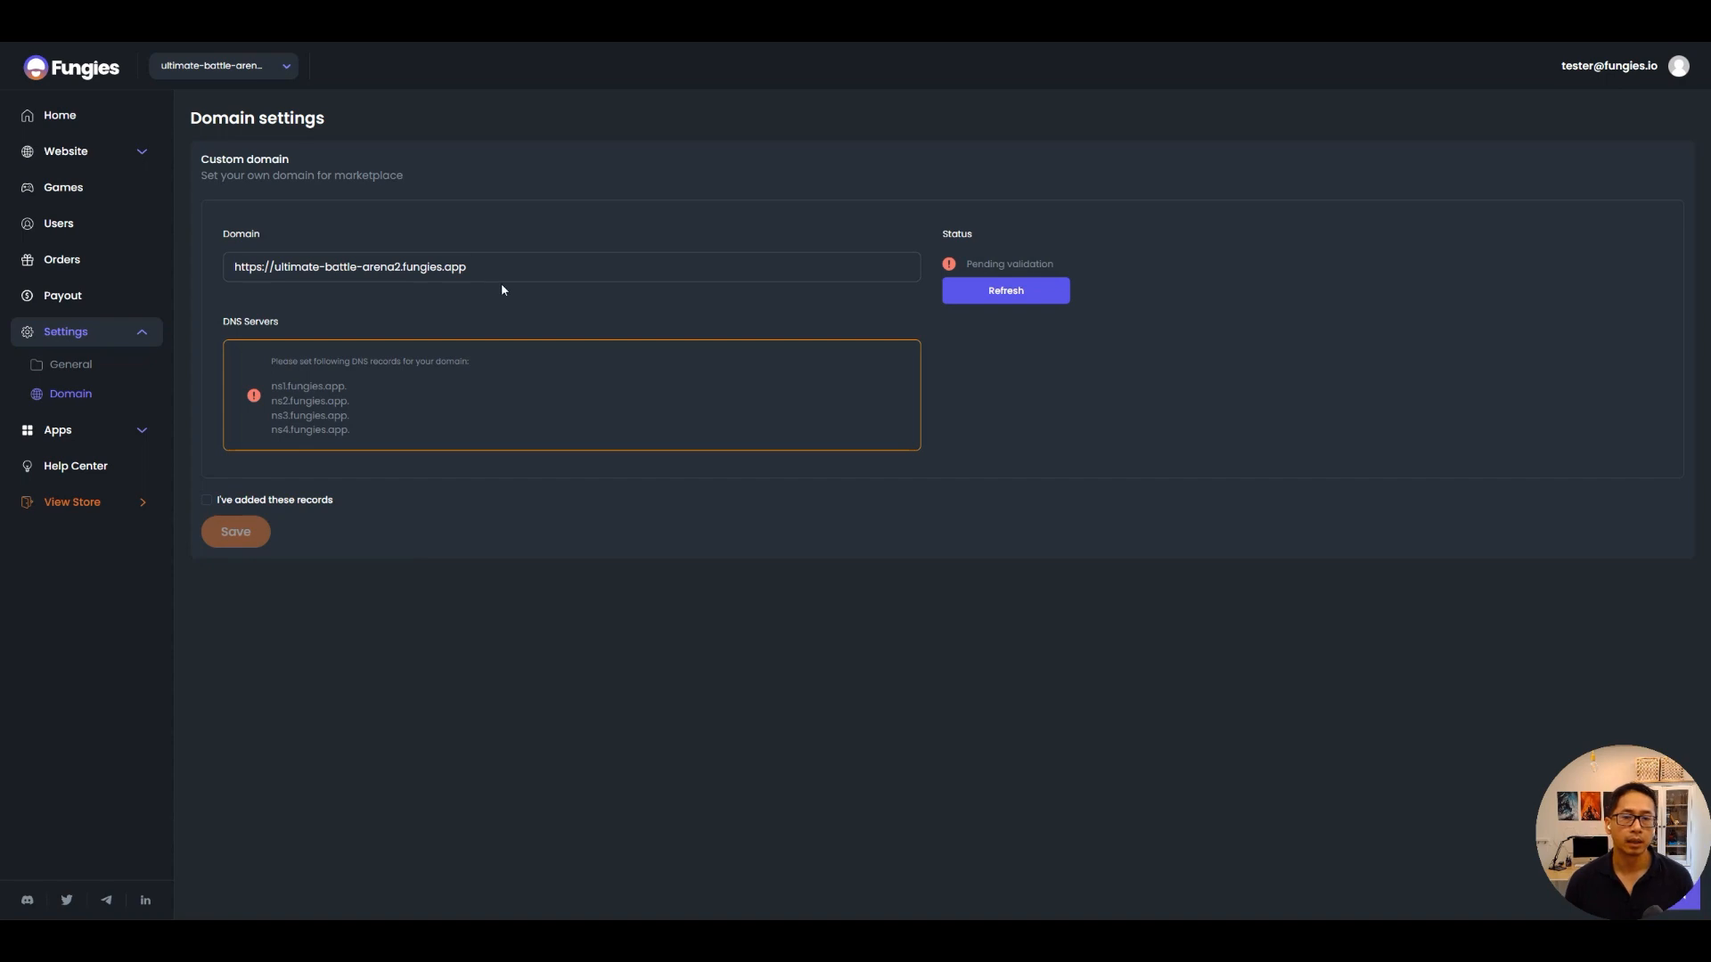
drag(550, 277, 232, 269)
click(379, 298)
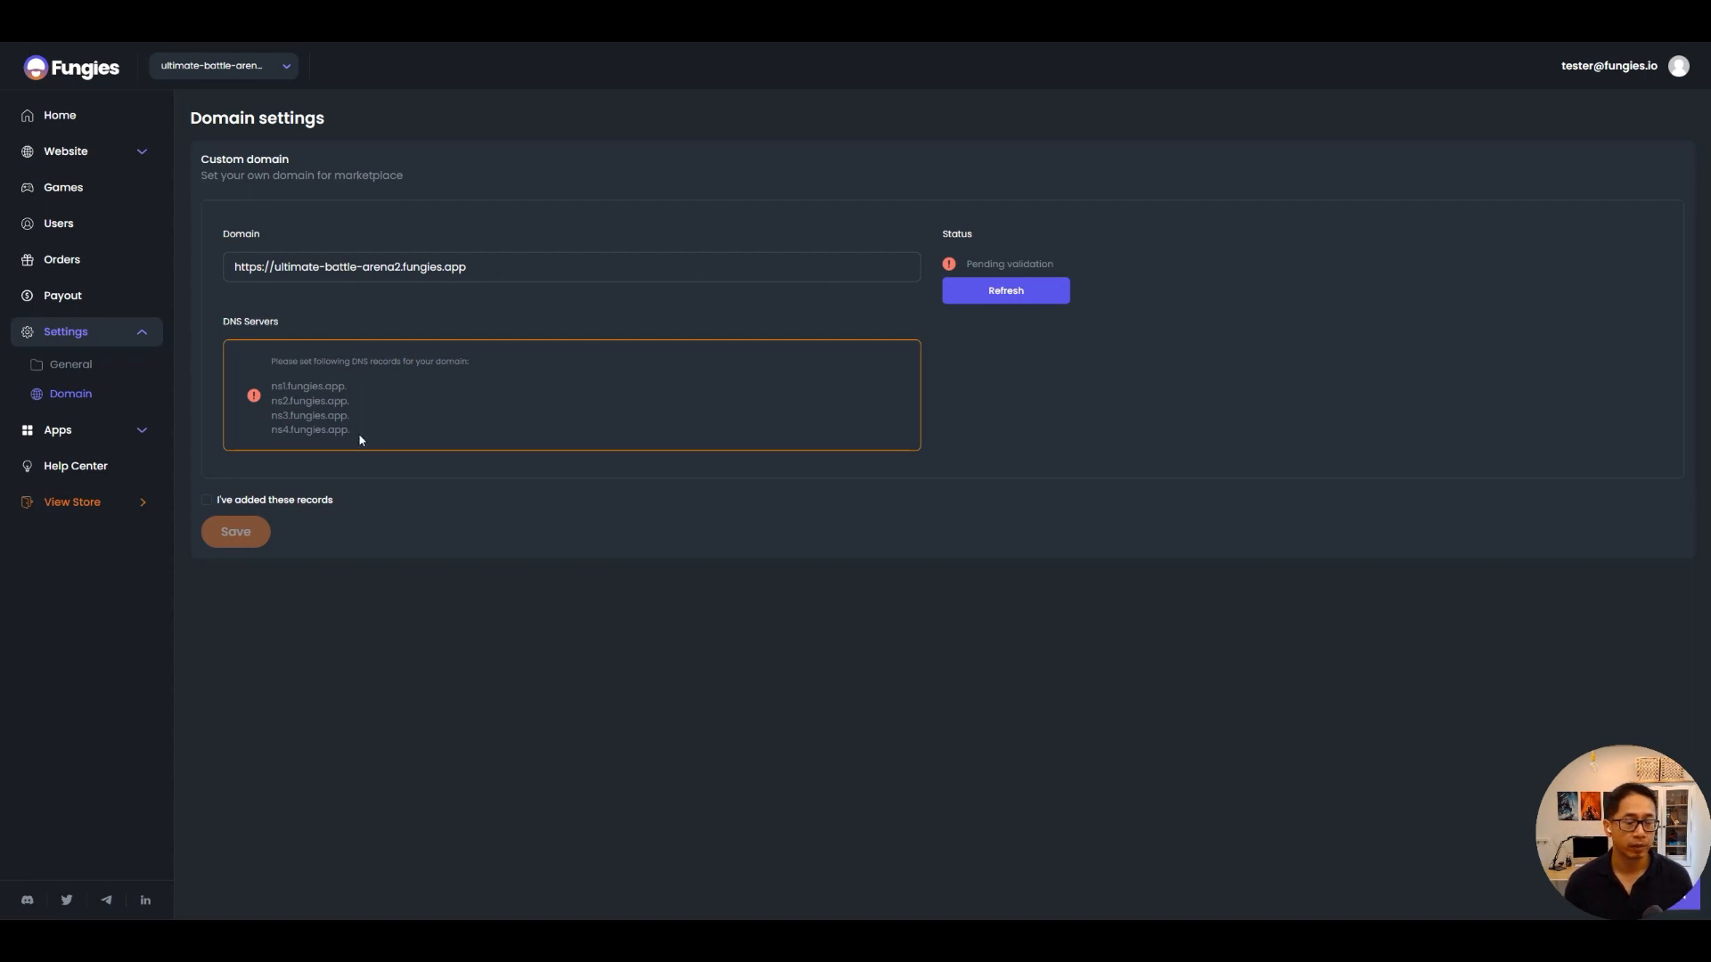
drag(354, 434, 269, 393)
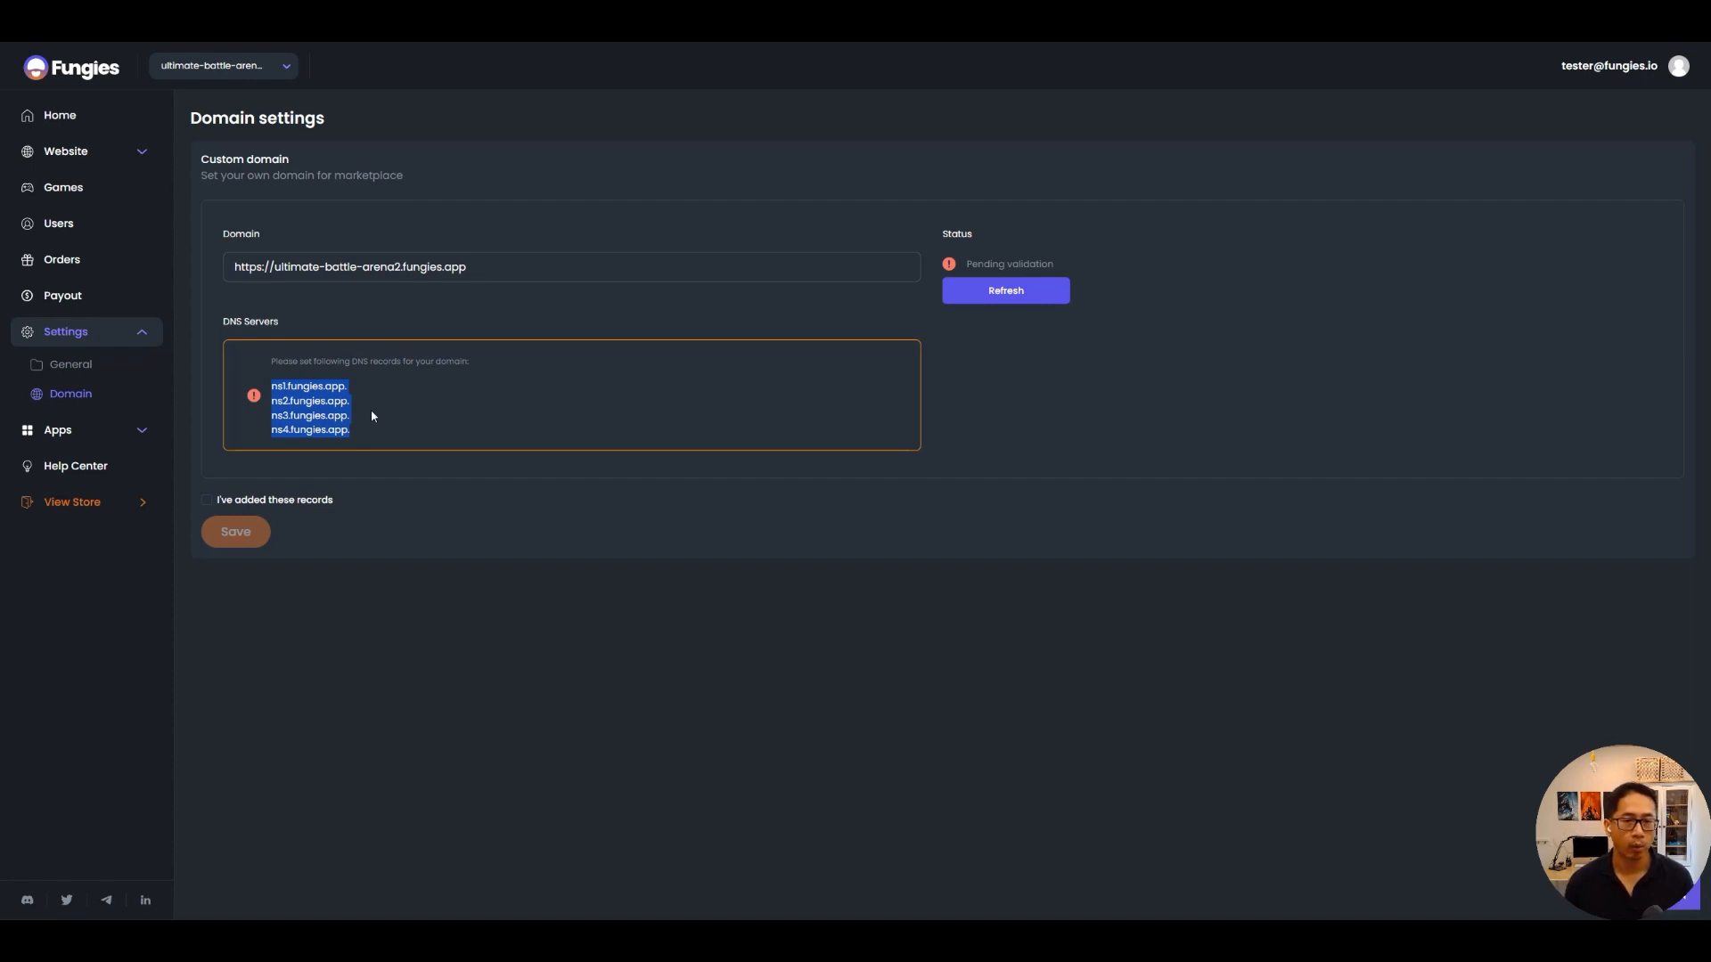
click(376, 439)
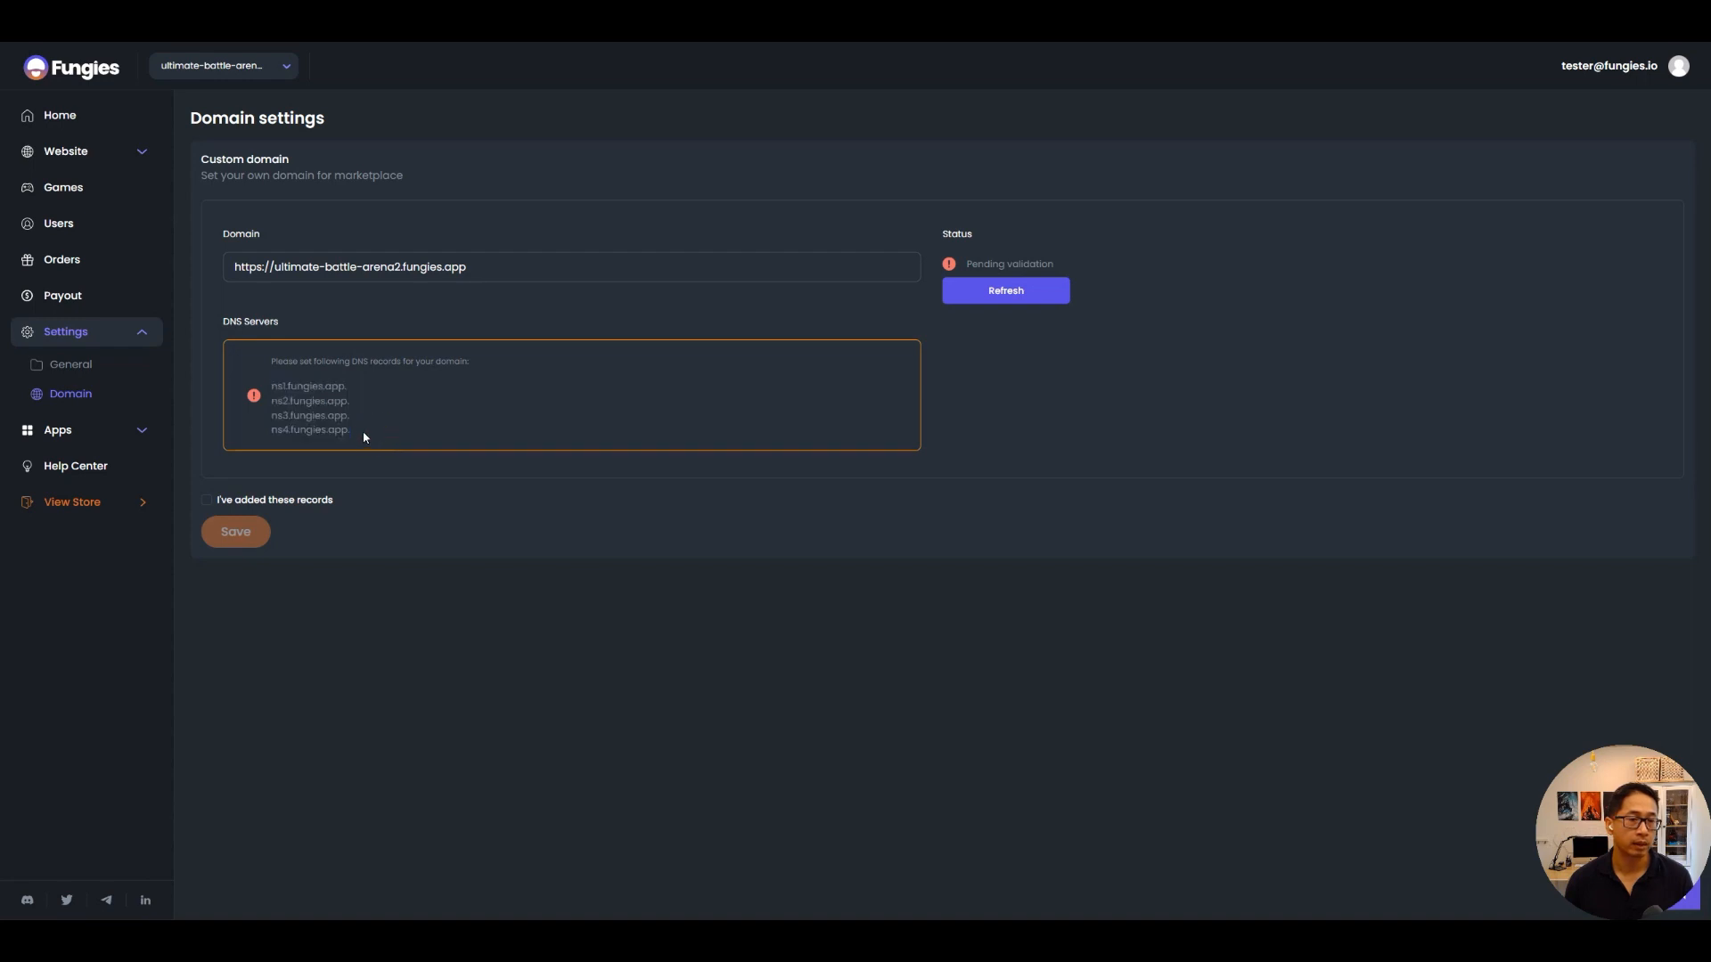
Open the Google Tag Manager app and fill in the Google Tag Manager ID with the suggested entry.
click(116, 431)
click(103, 464)
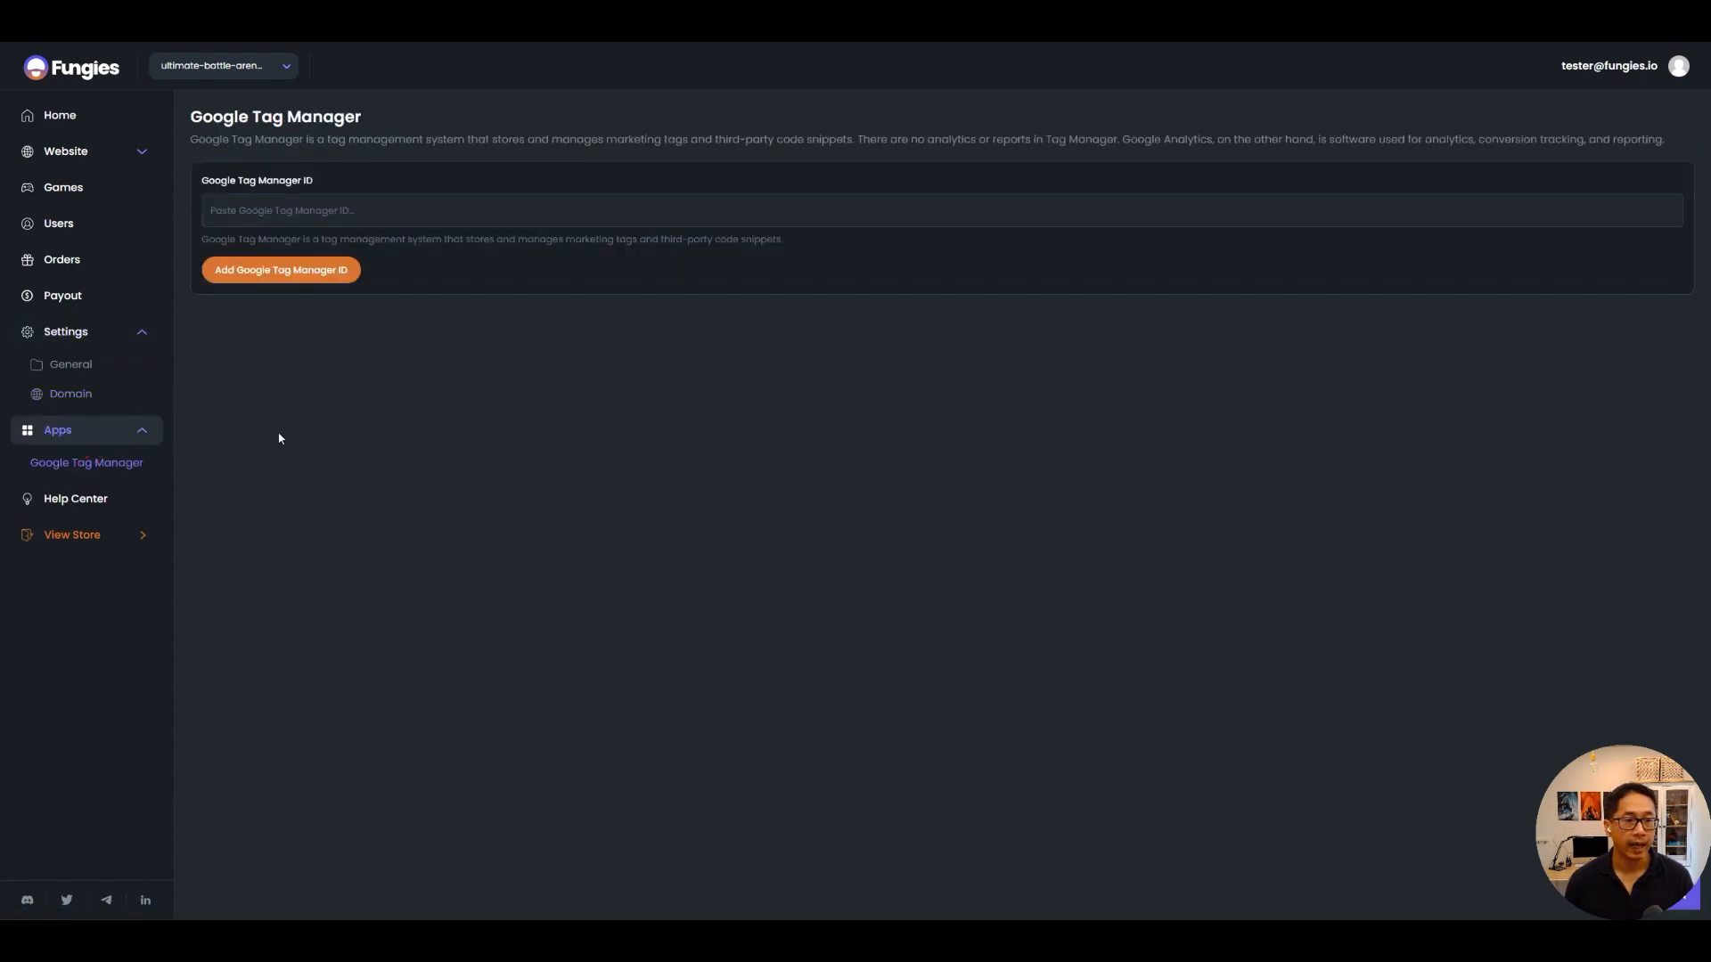
click(338, 212)
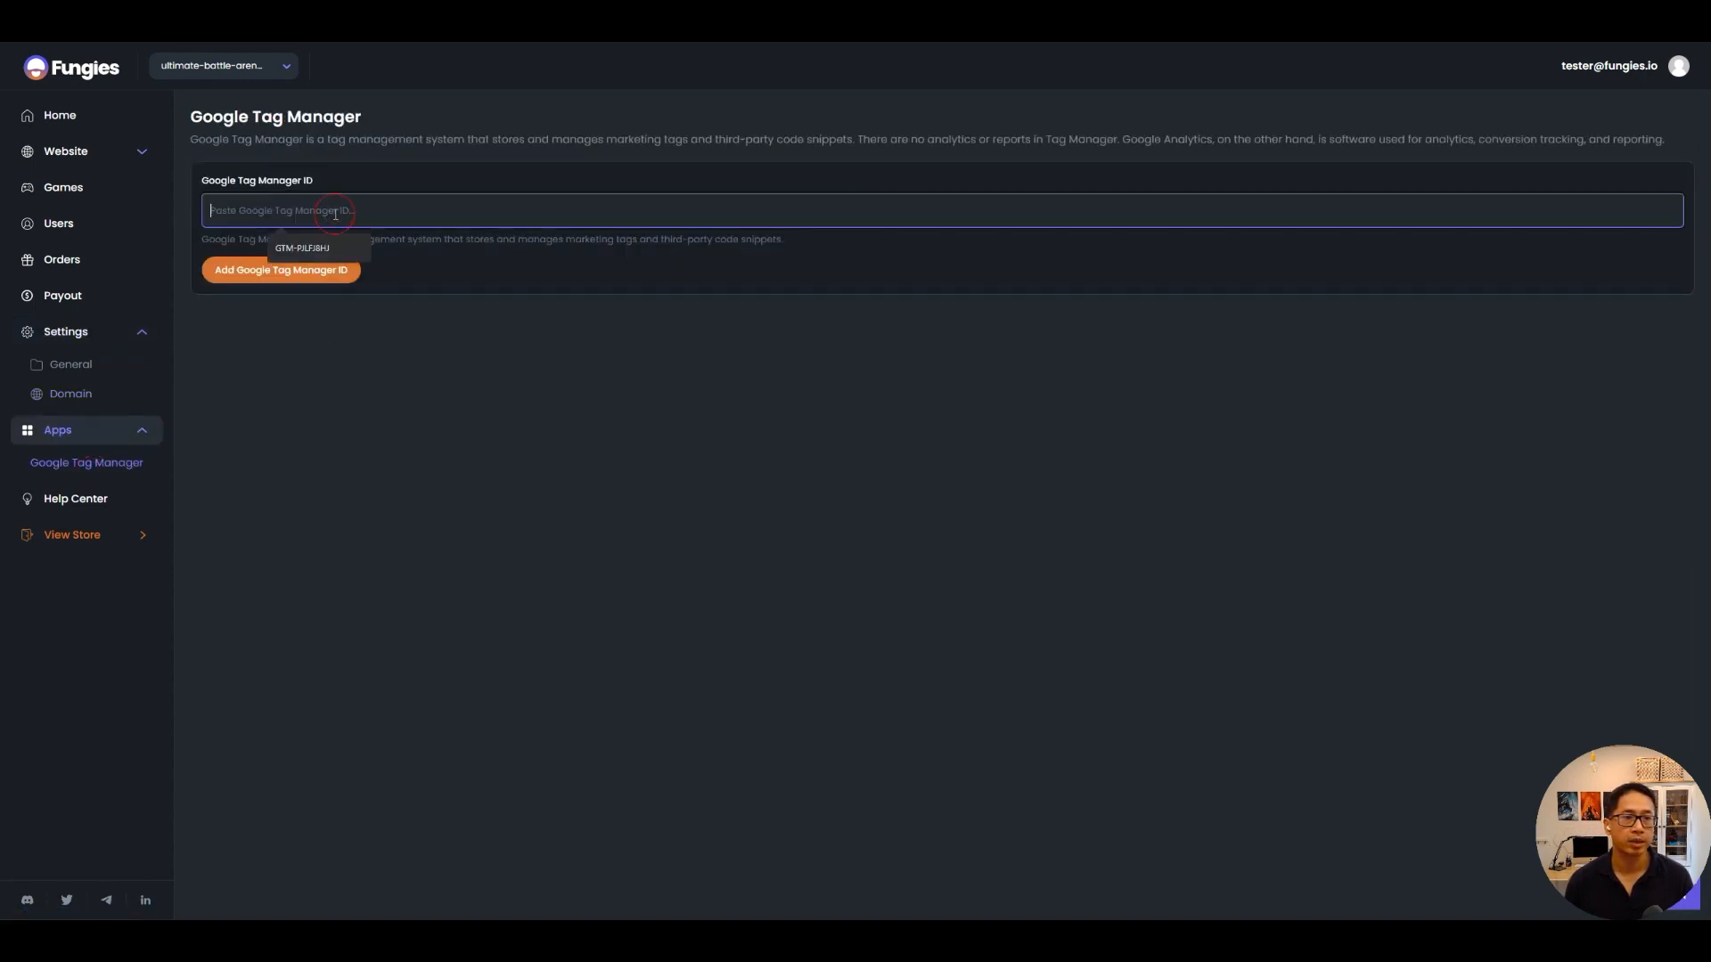
click(318, 256)
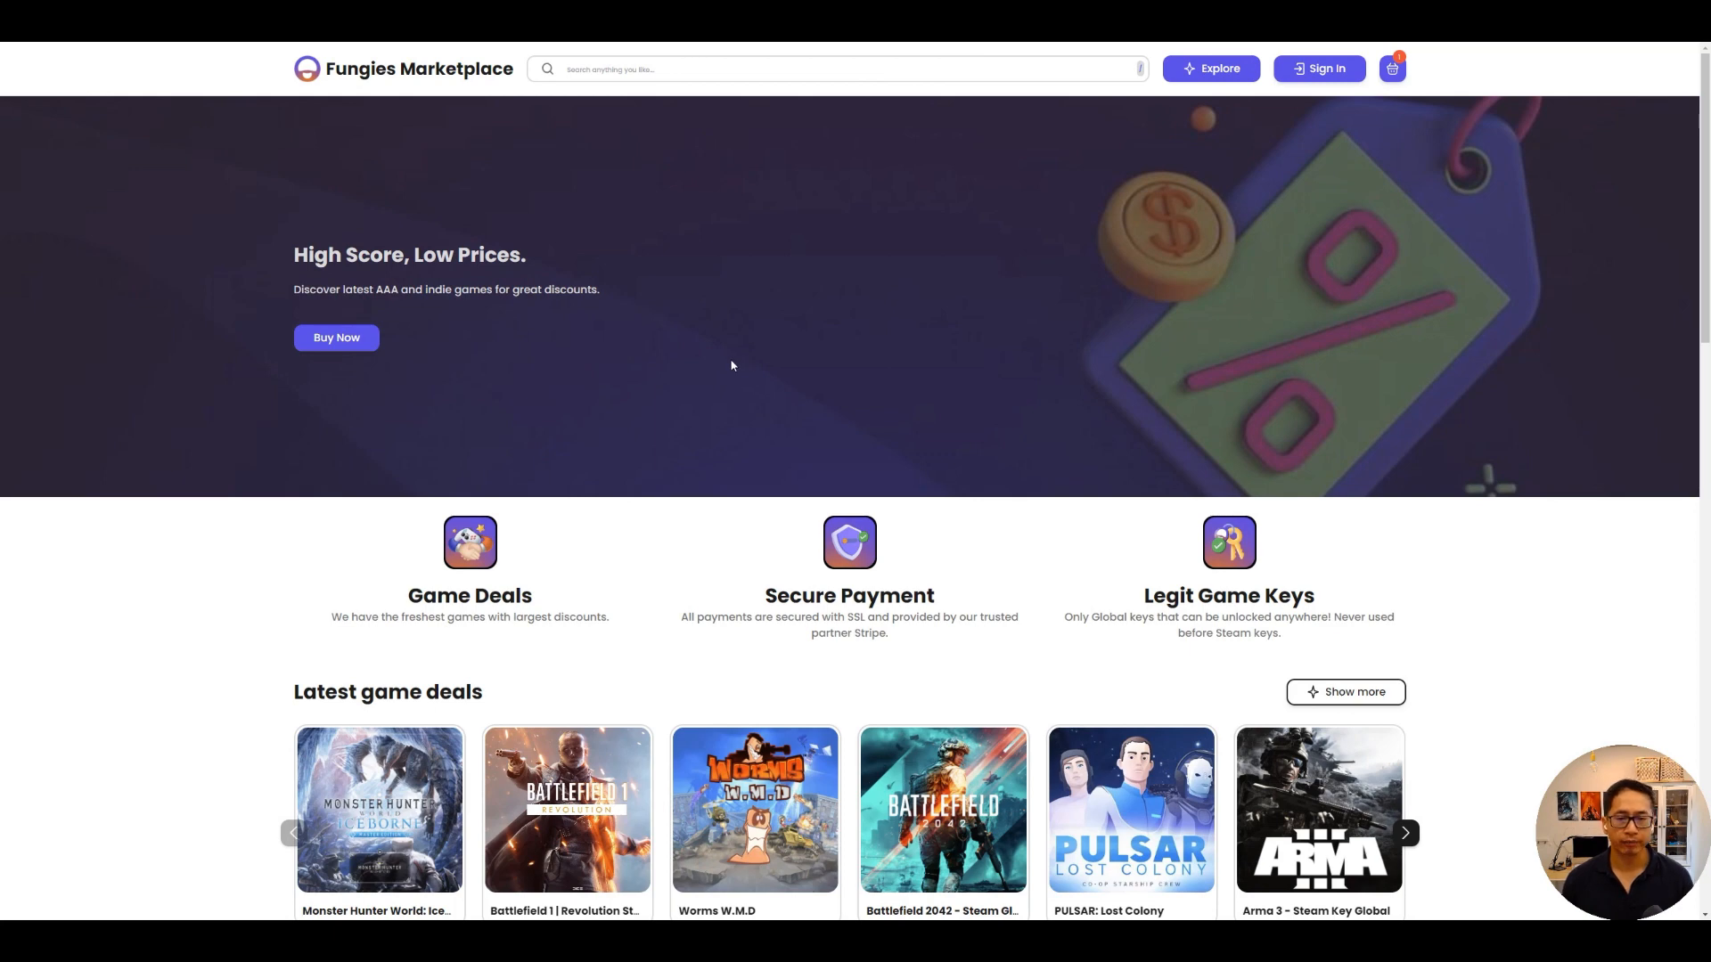
Look over the Fungies Marketplace example homepage, from the banner and game deals to the galleries, FAQ and footer.
scroll(722, 369, down, 2)
scroll(592, 393, up, 2)
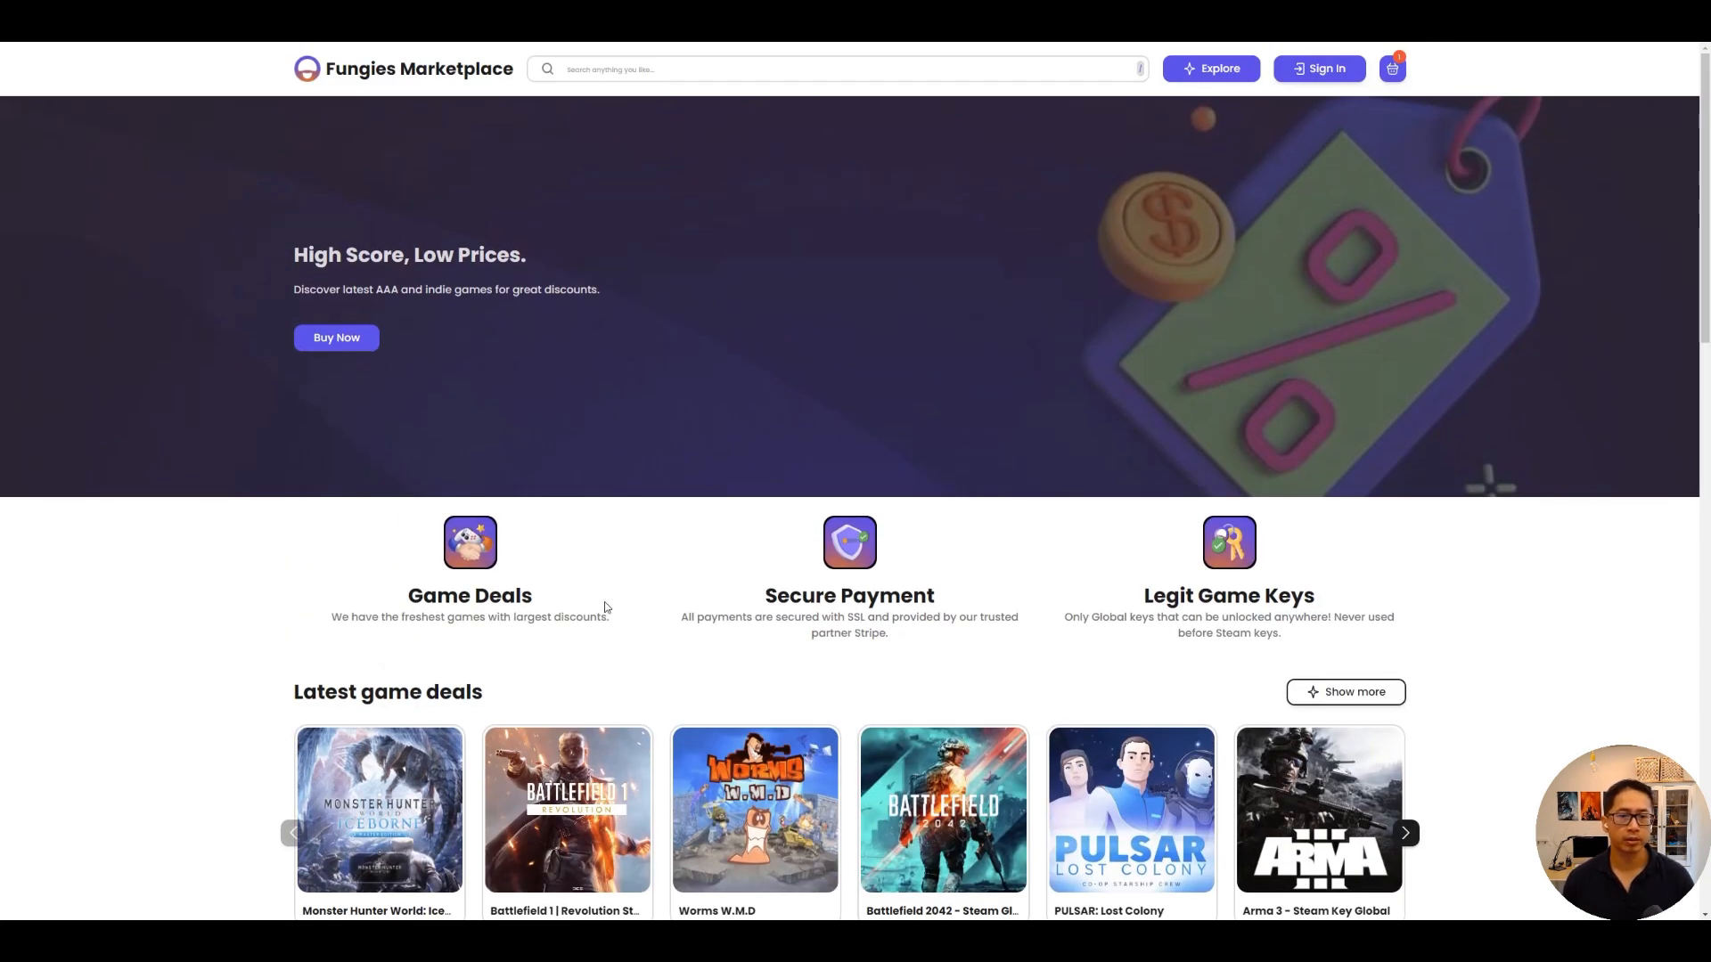
scroll(624, 552, down, 1)
scroll(667, 463, down, 2)
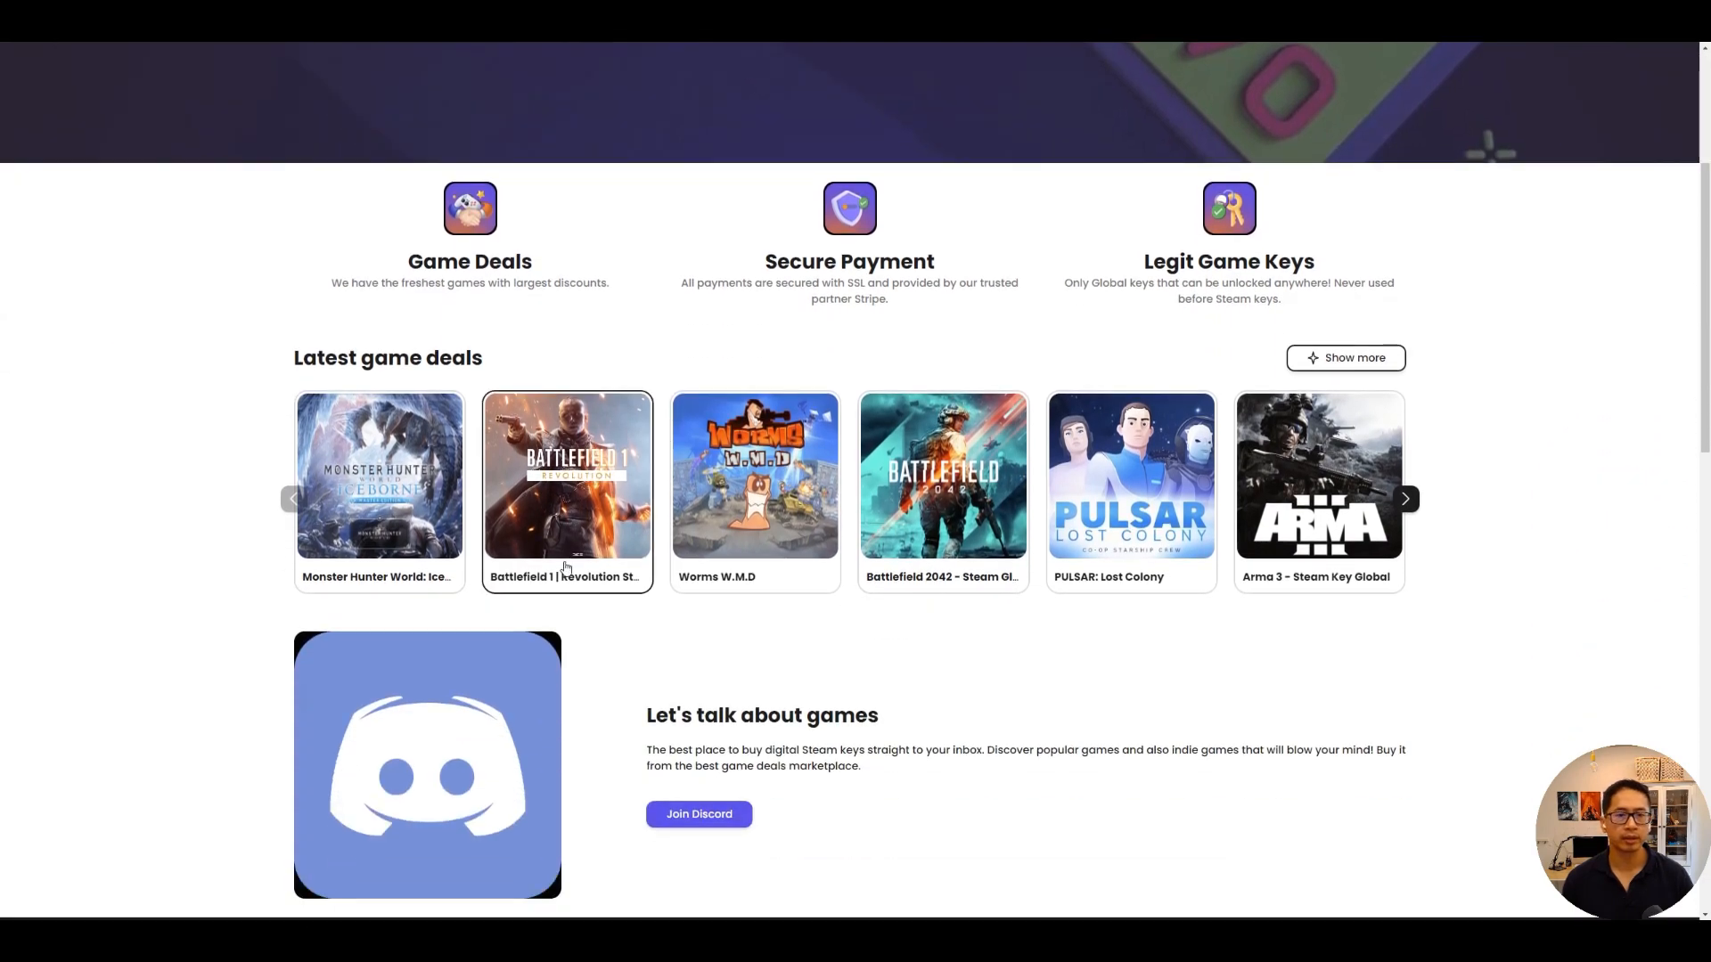
scroll(634, 552, down, 5)
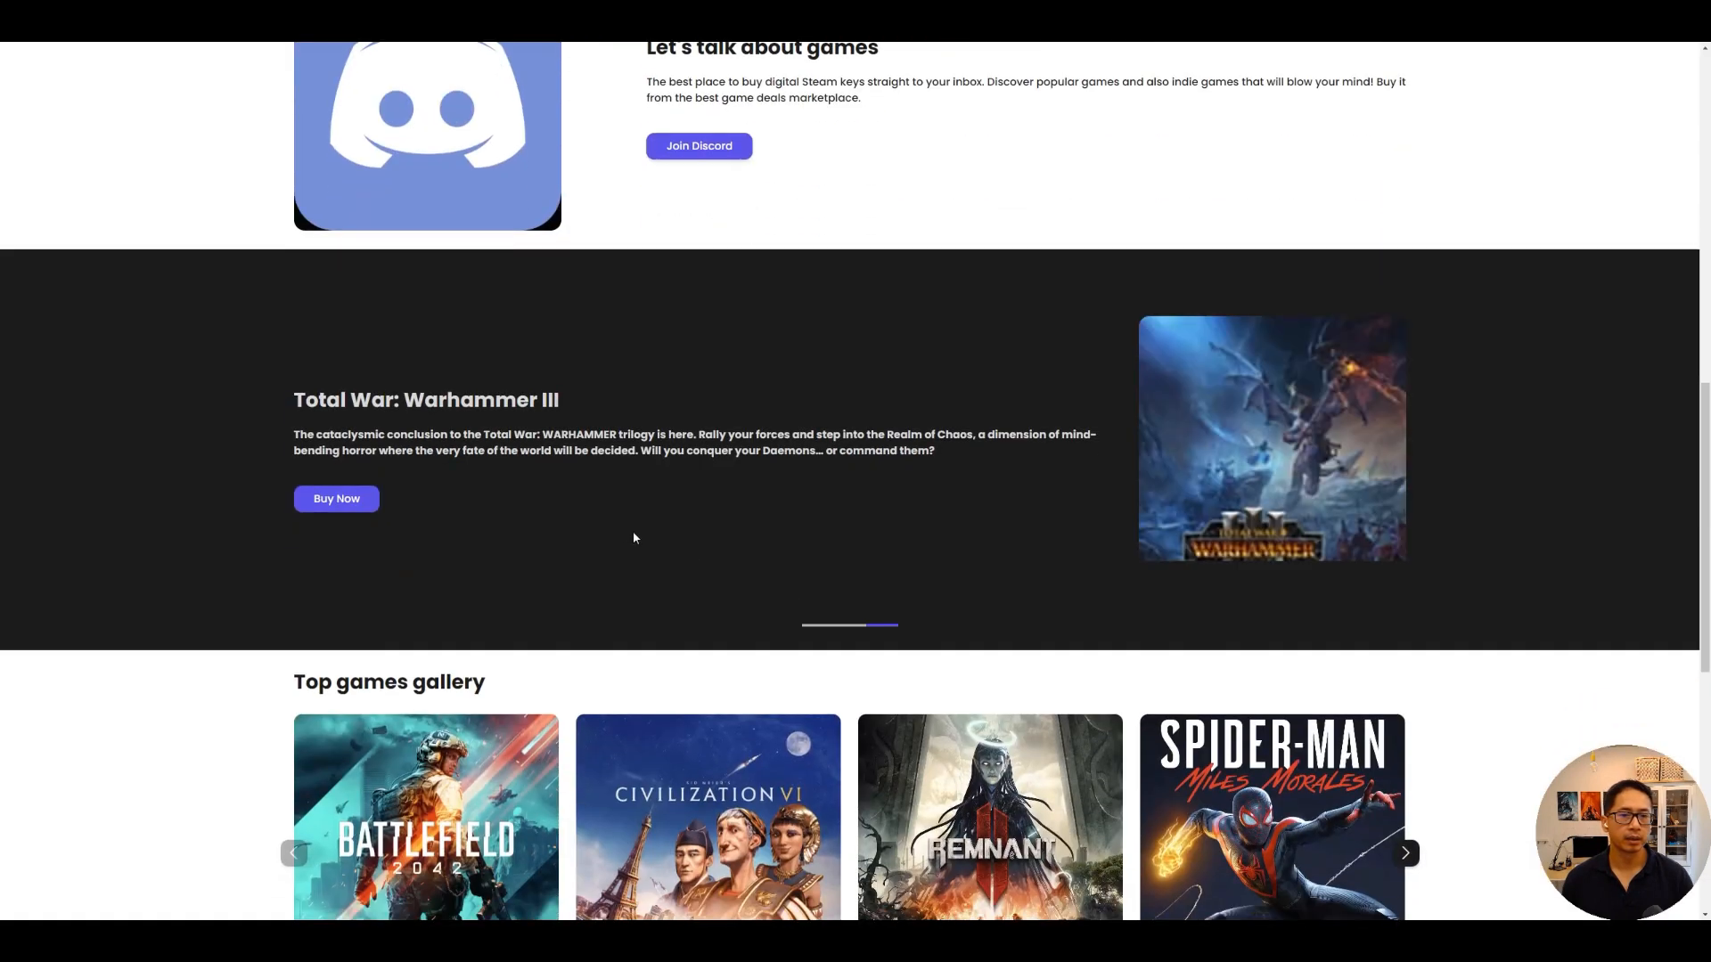
scroll(624, 530, down, 1)
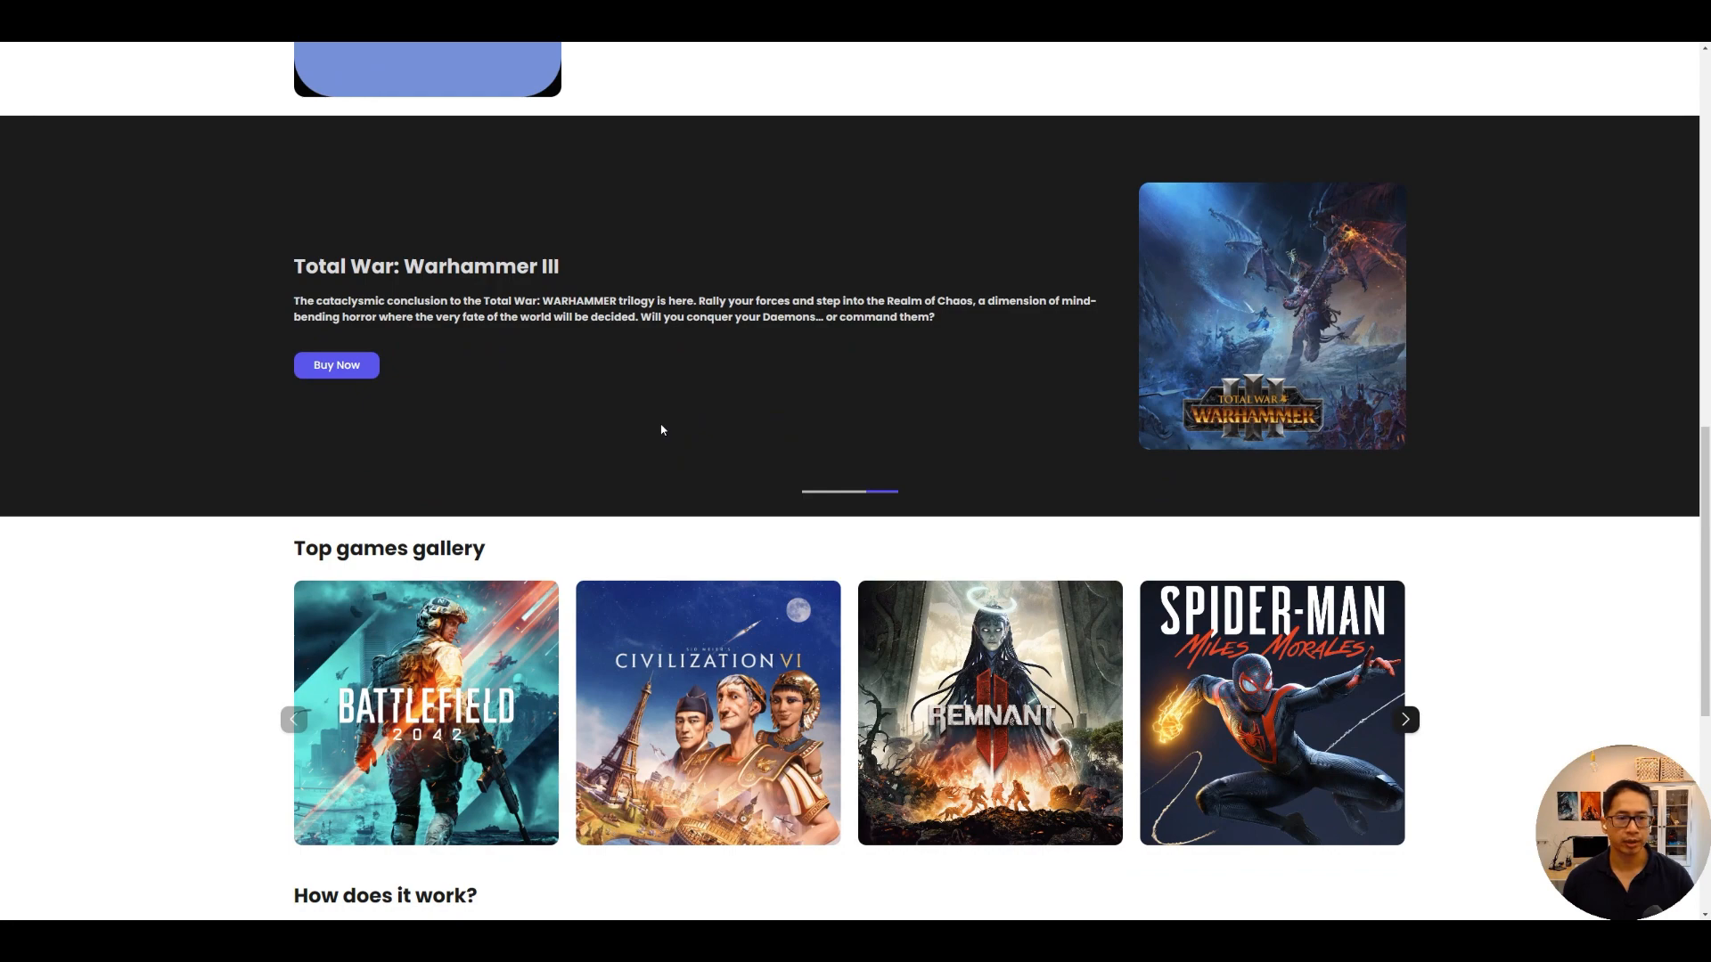
scroll(661, 430, down, 4)
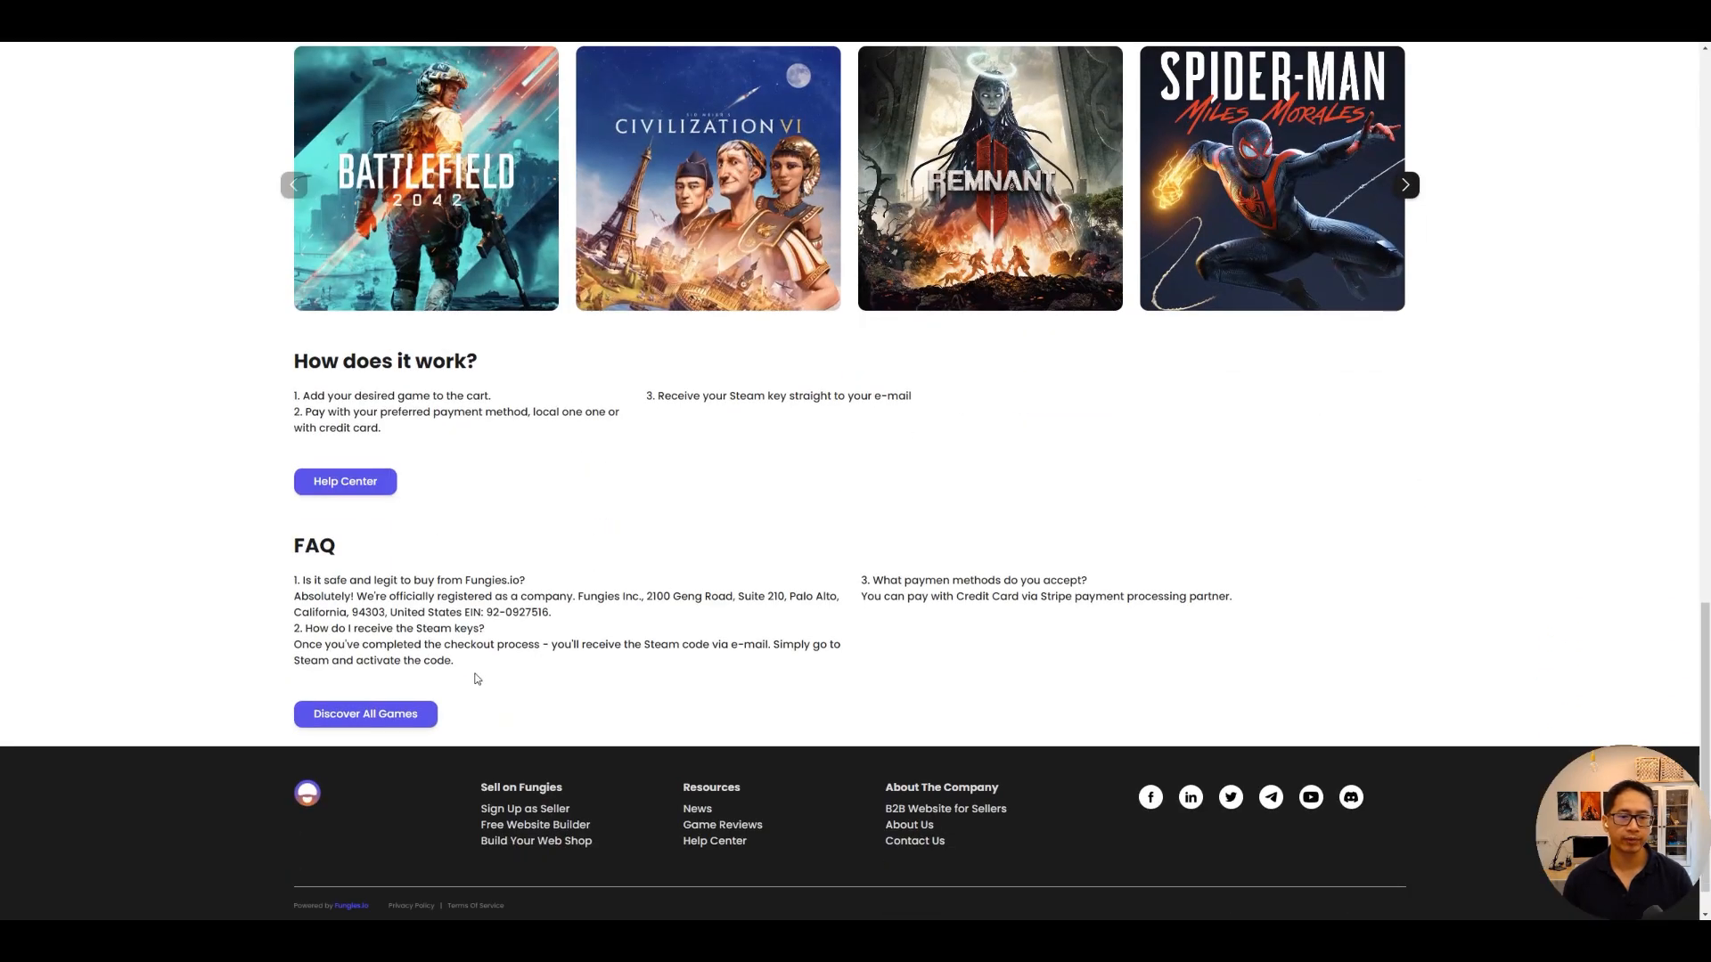
scroll(477, 679, up, 1)
scroll(936, 755, down, 1)
scroll(887, 726, up, 4)
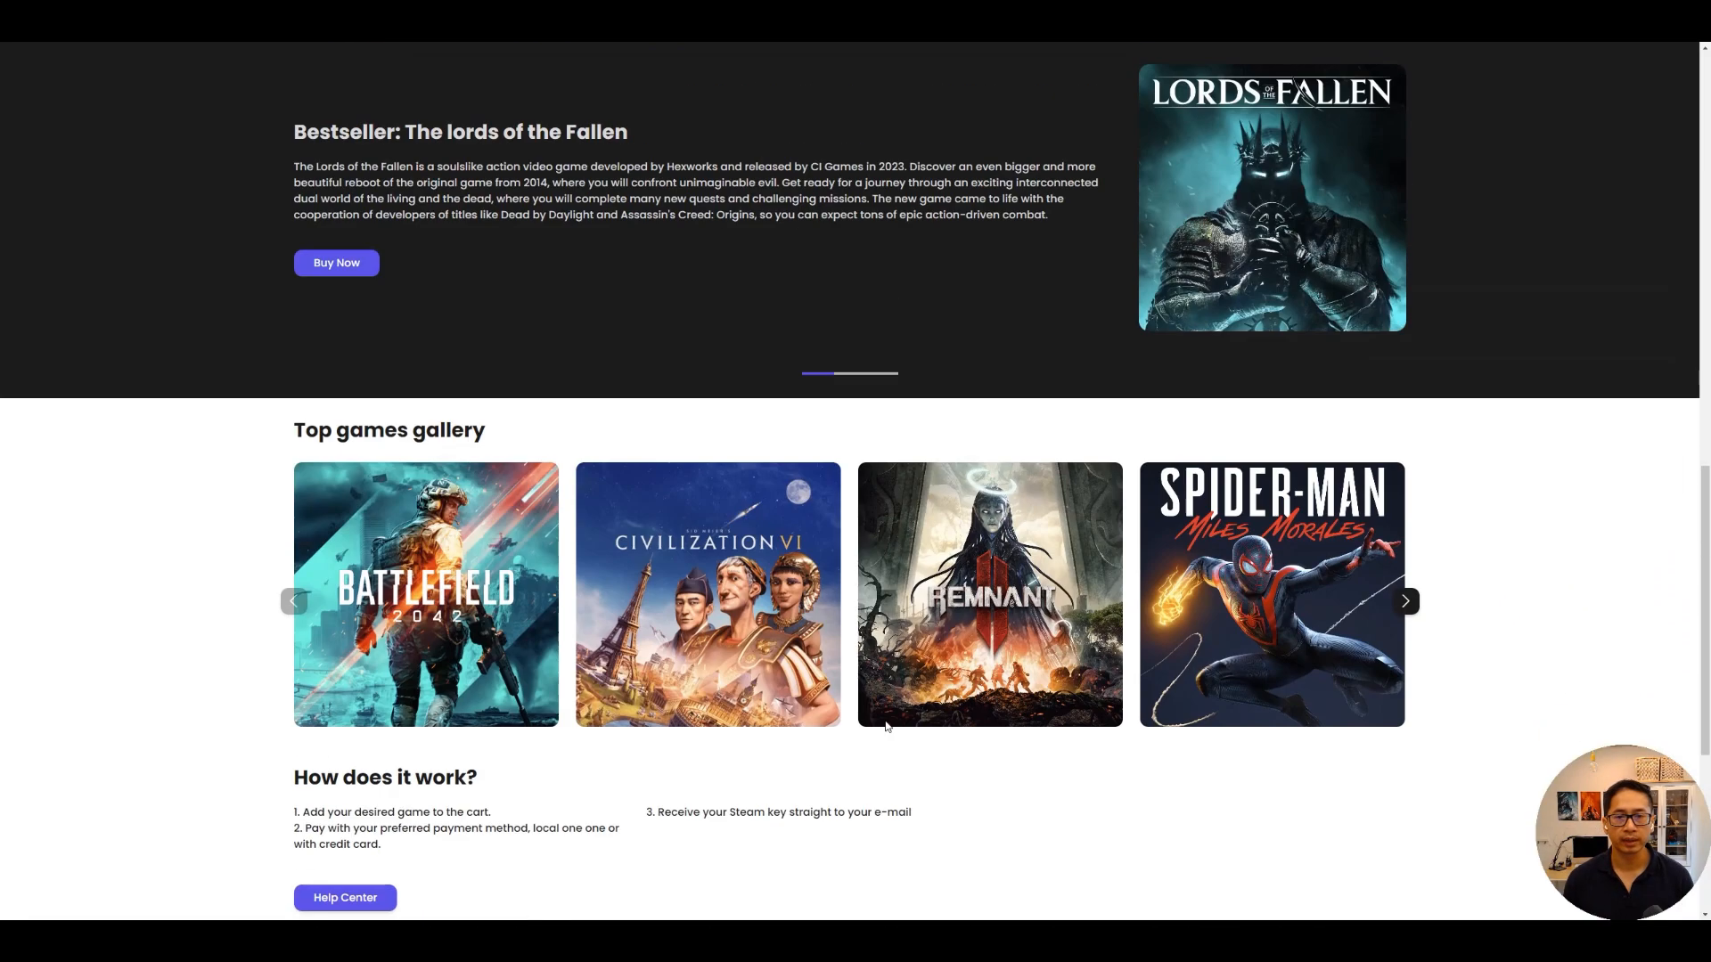
scroll(745, 658, up, 3)
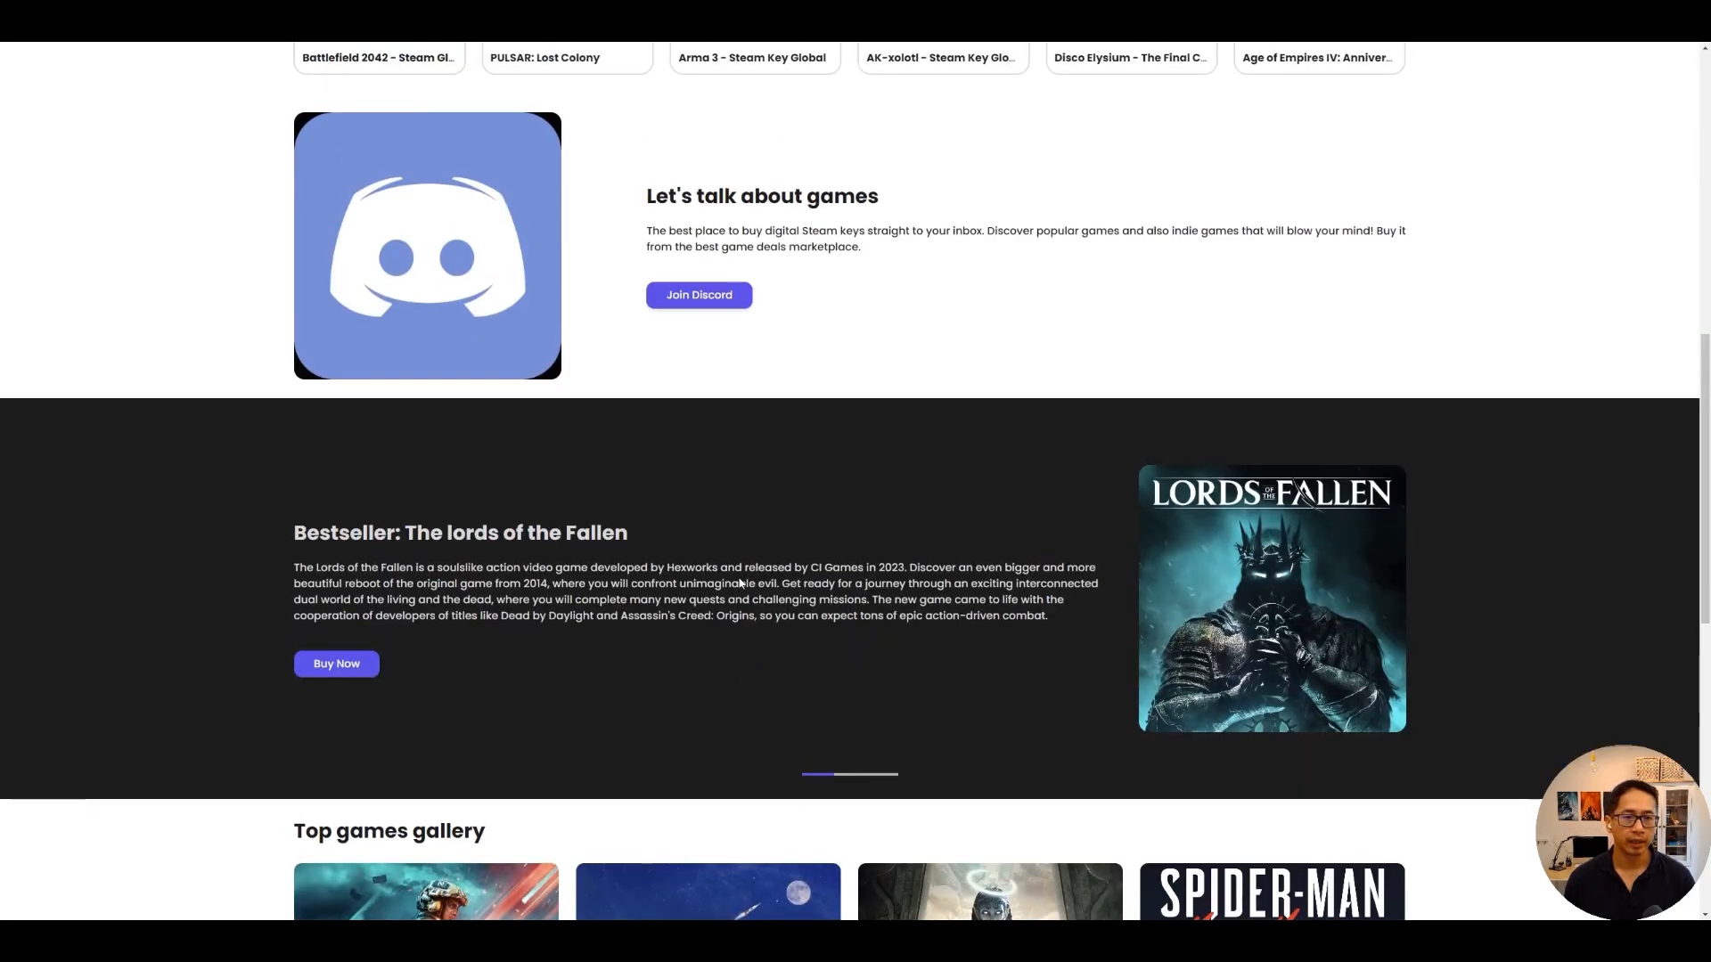
scroll(740, 583, up, 6)
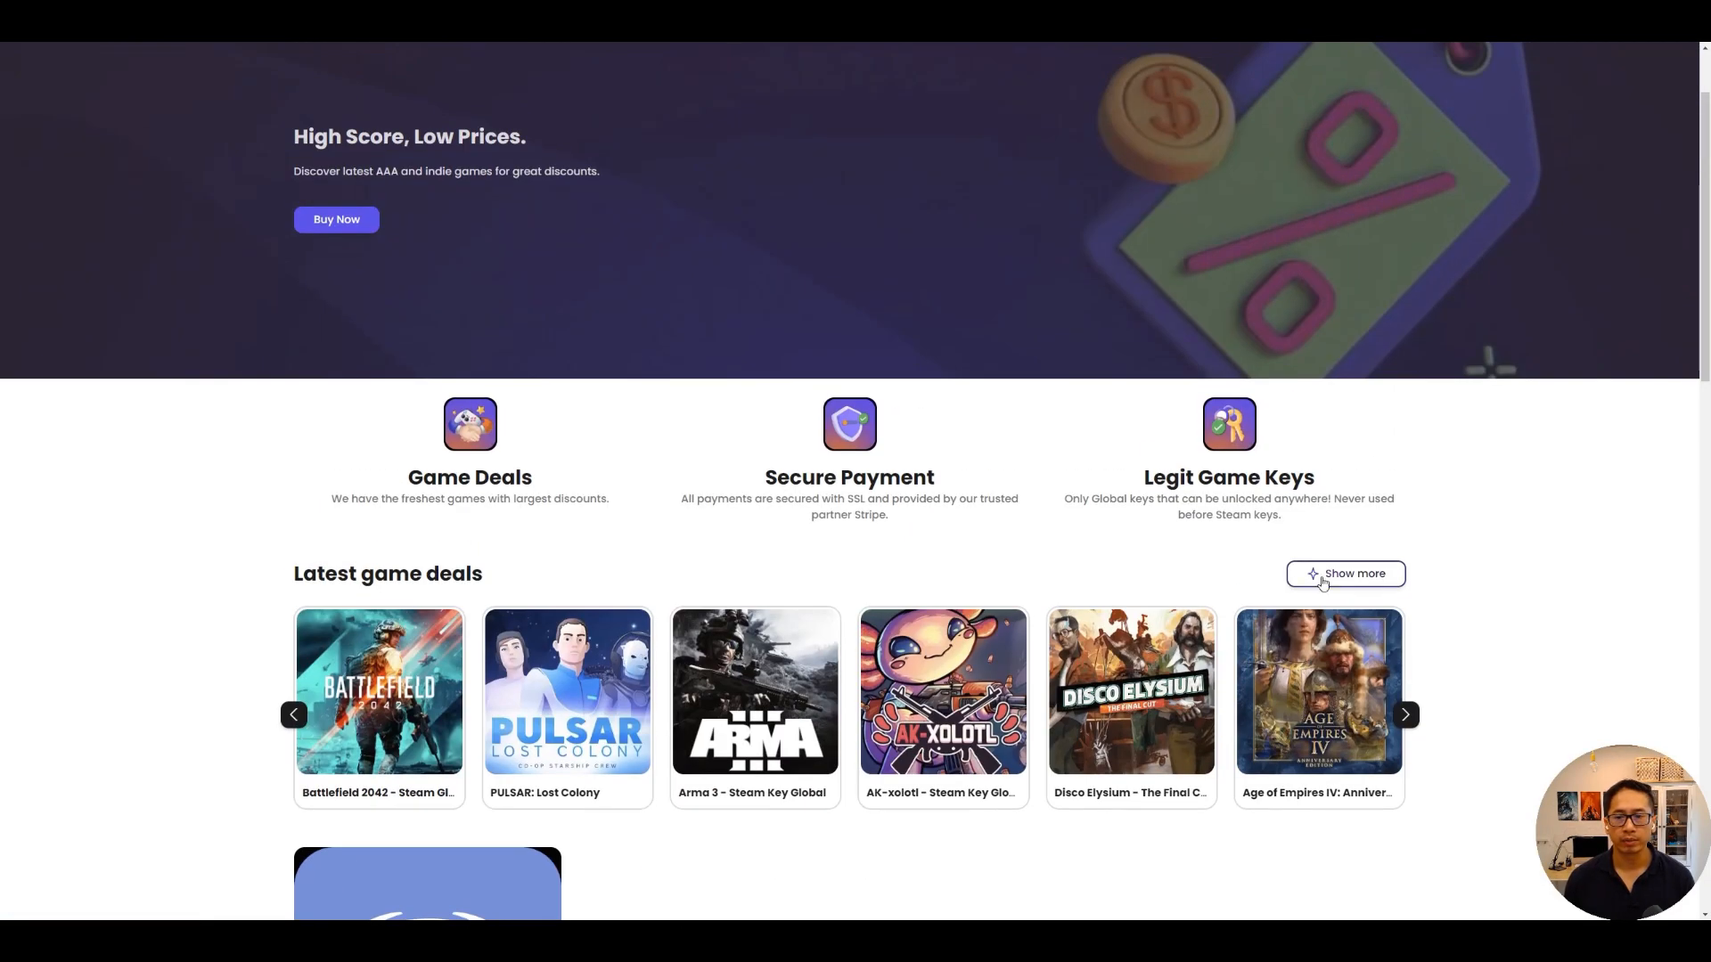
Open theHunter: Call of the Wild from the latest game deals and examine its price, trailer, screenshots and system requirements.
click(1406, 714)
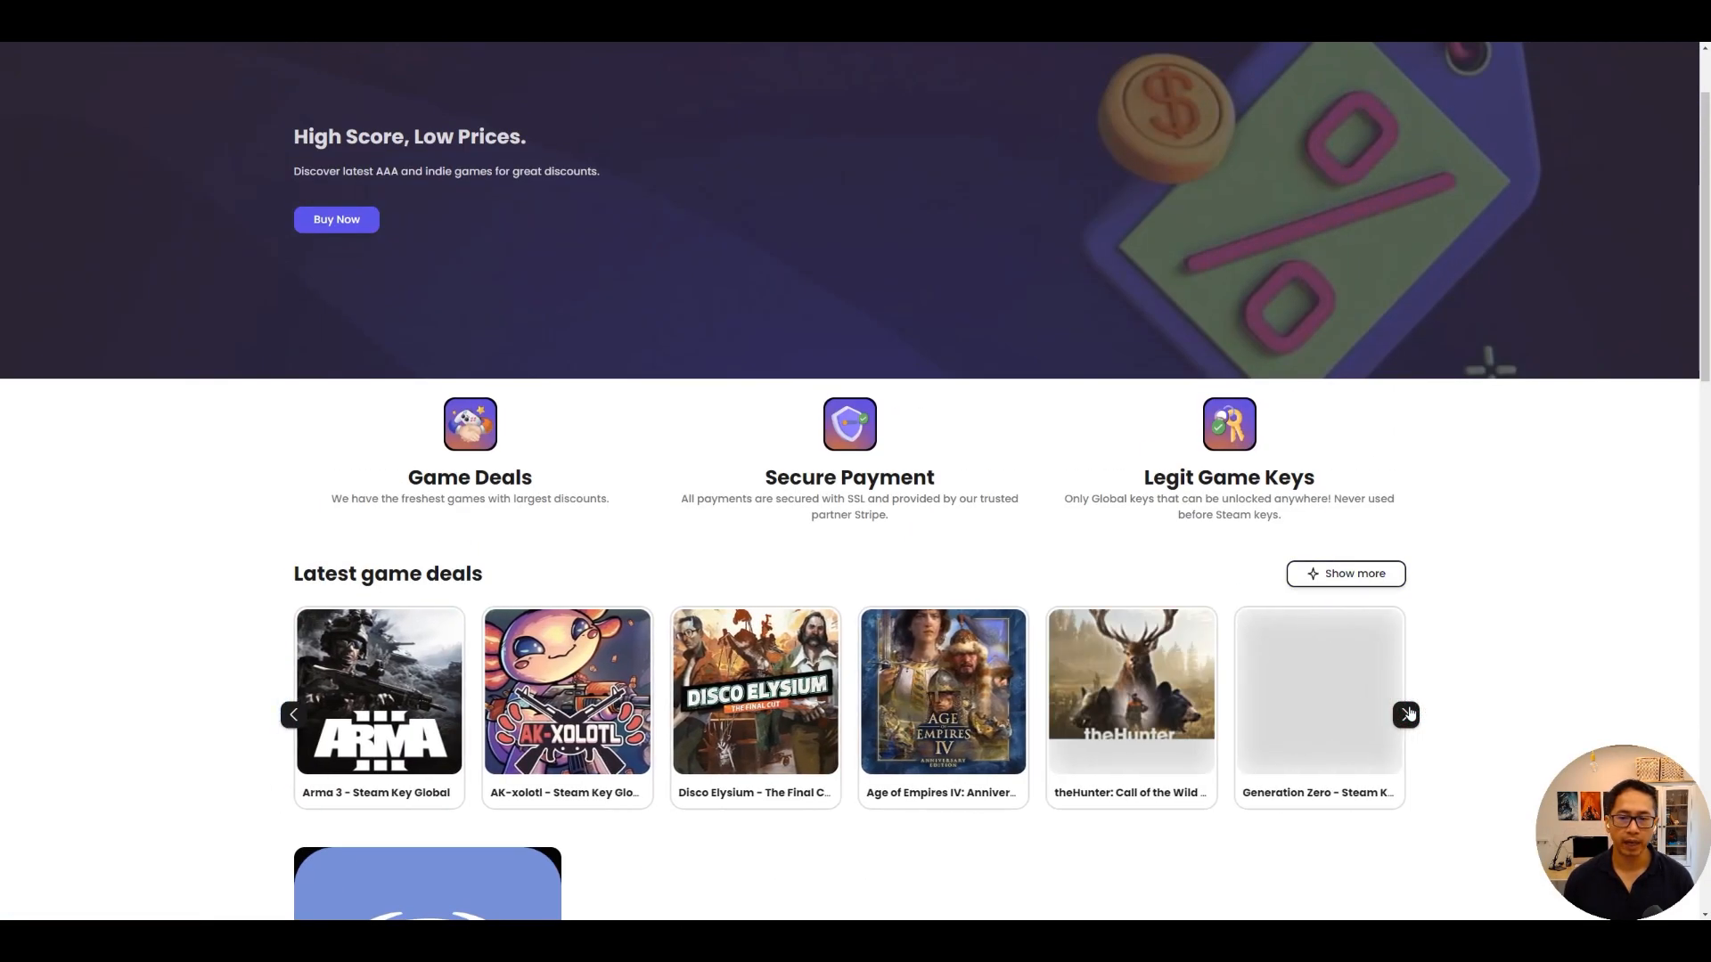
click(1136, 697)
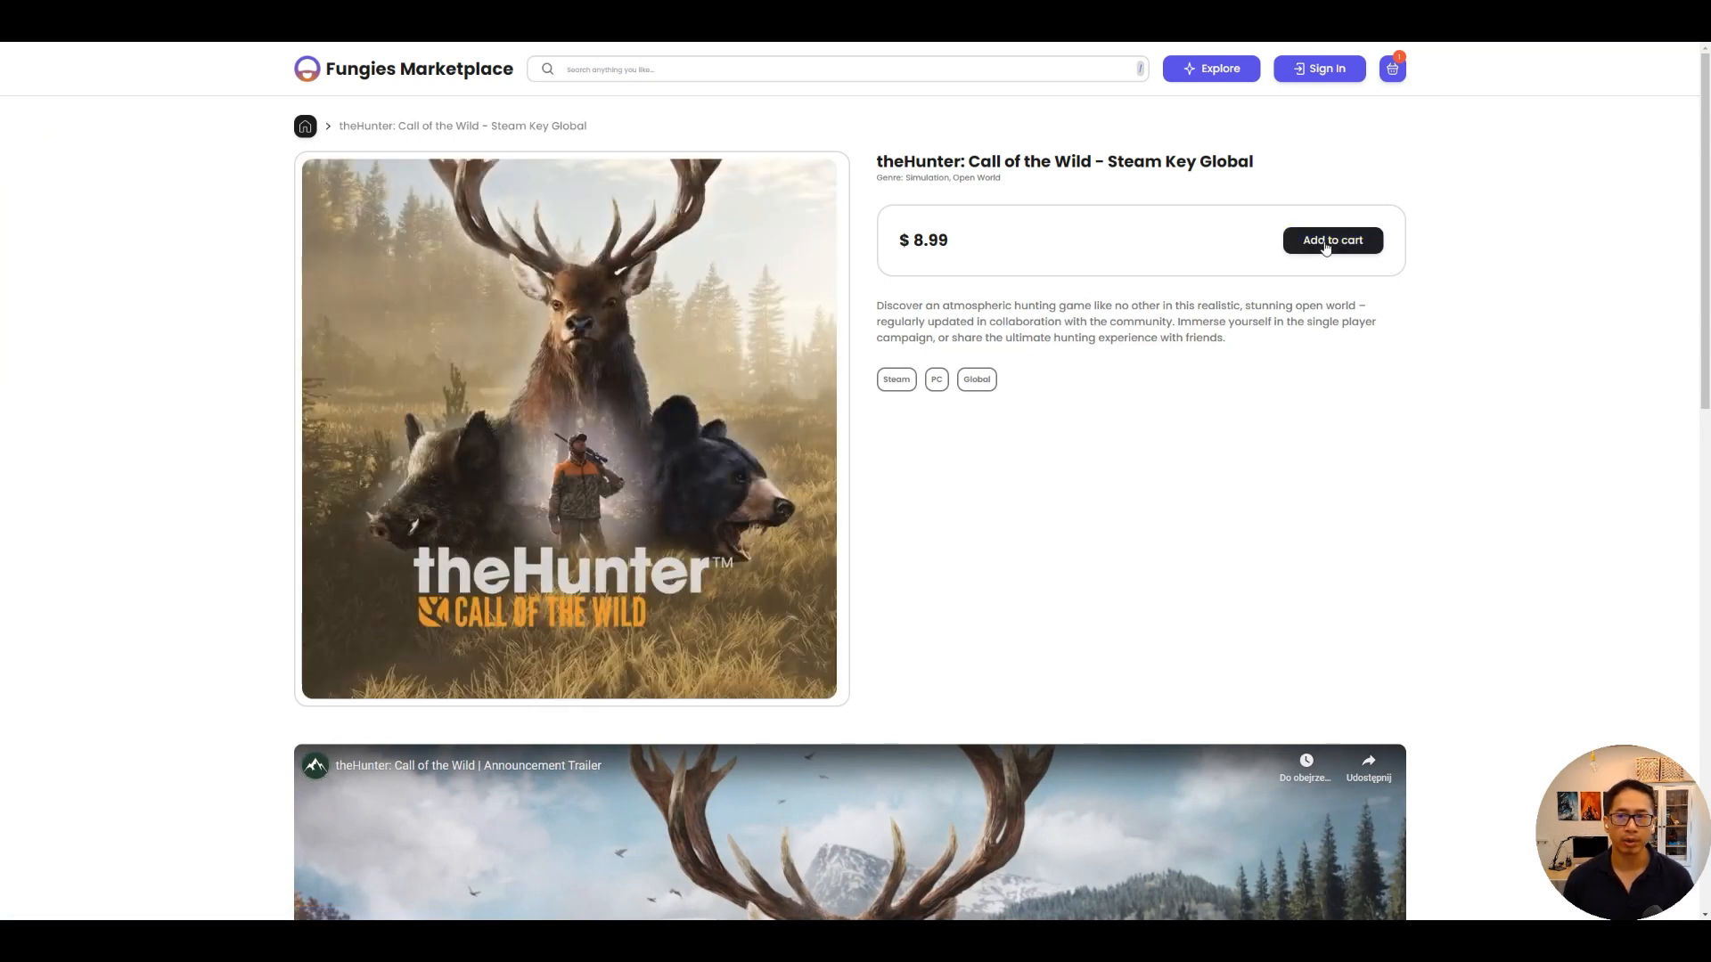
scroll(869, 560, down, 10)
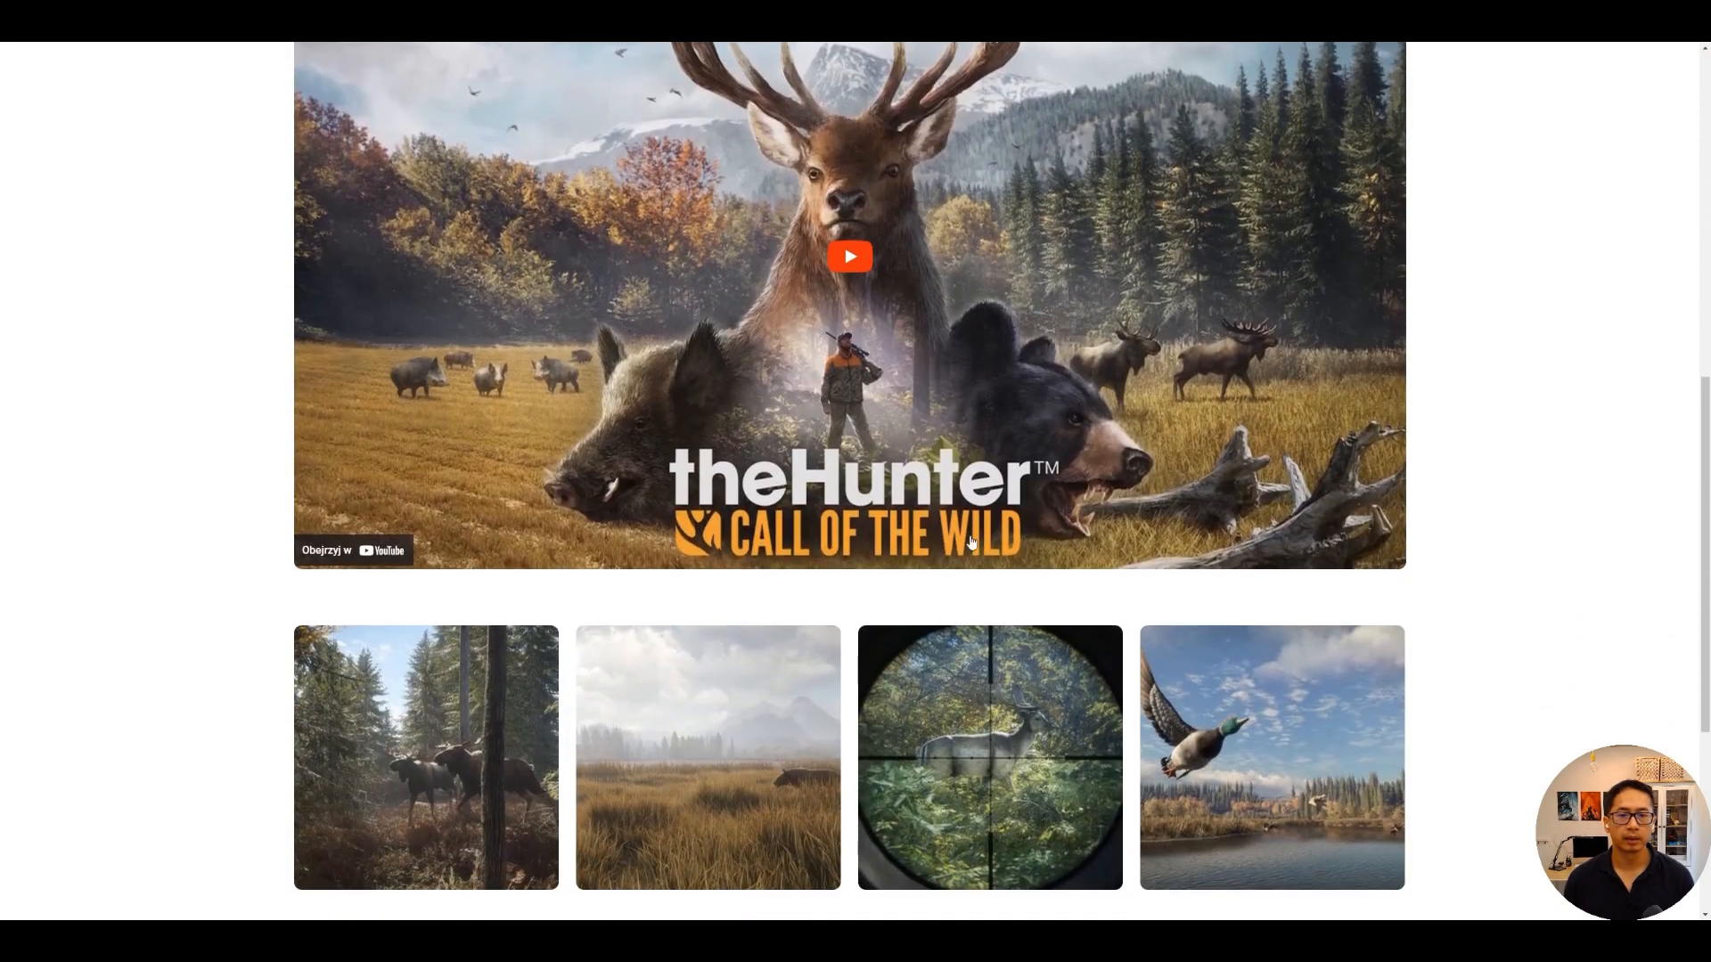
scroll(934, 512, down, 2)
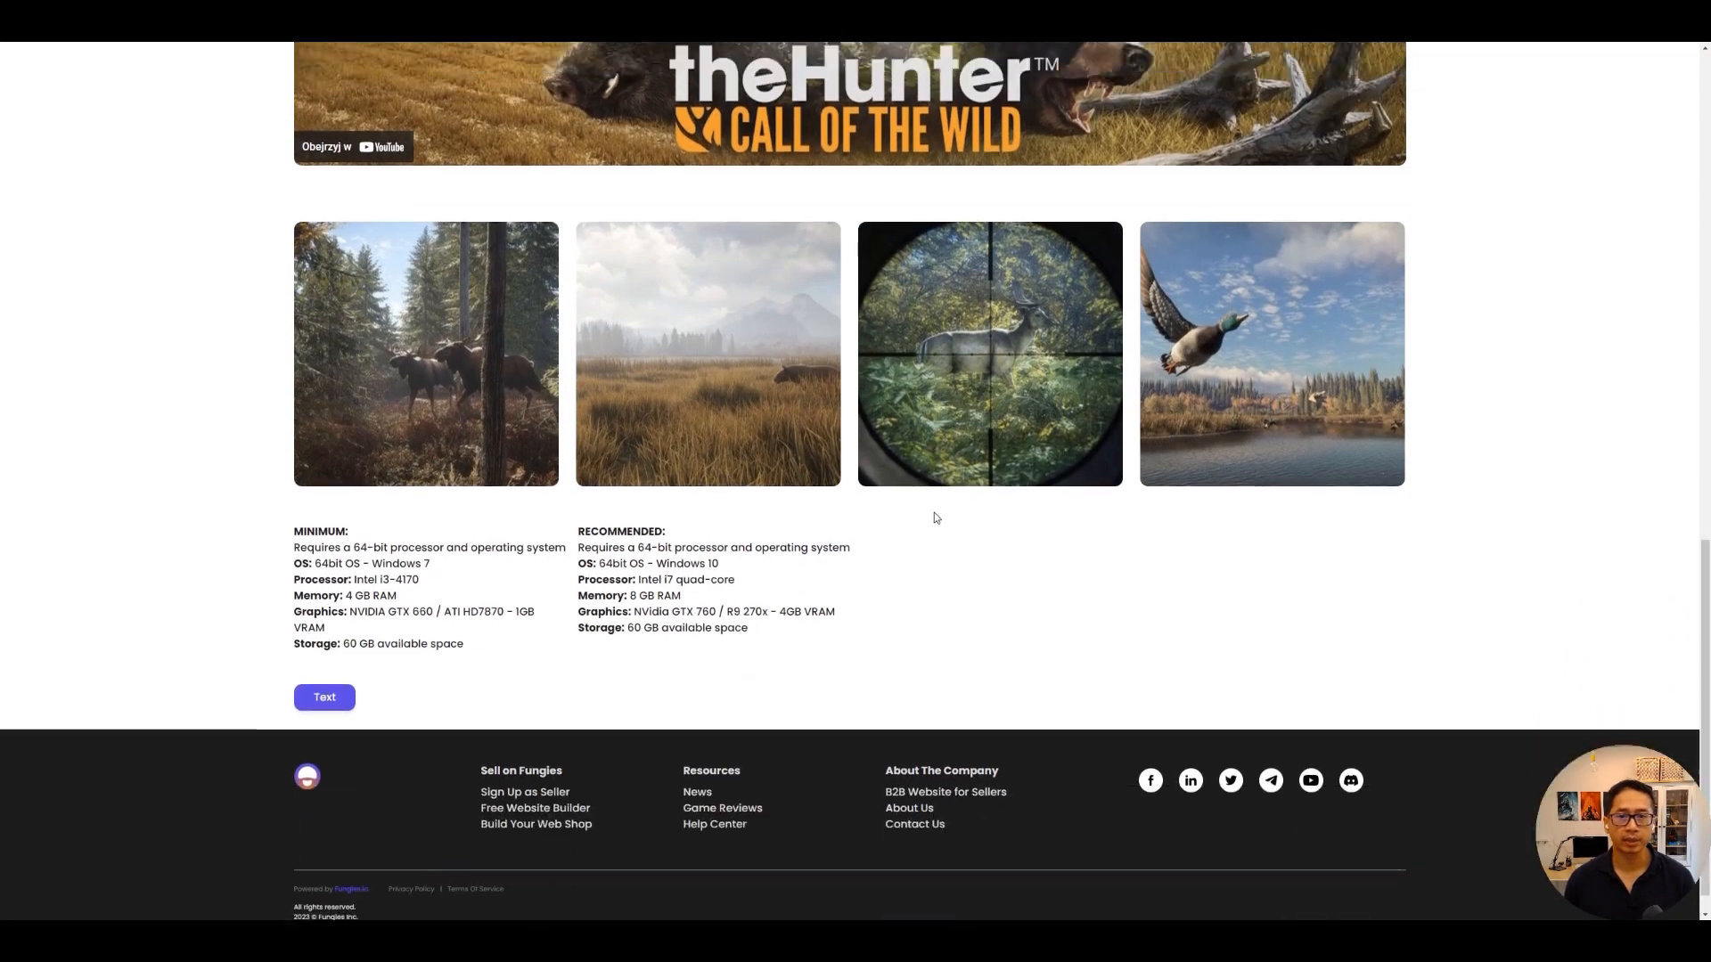
scroll(945, 527, up, 8)
scroll(1001, 478, up, 5)
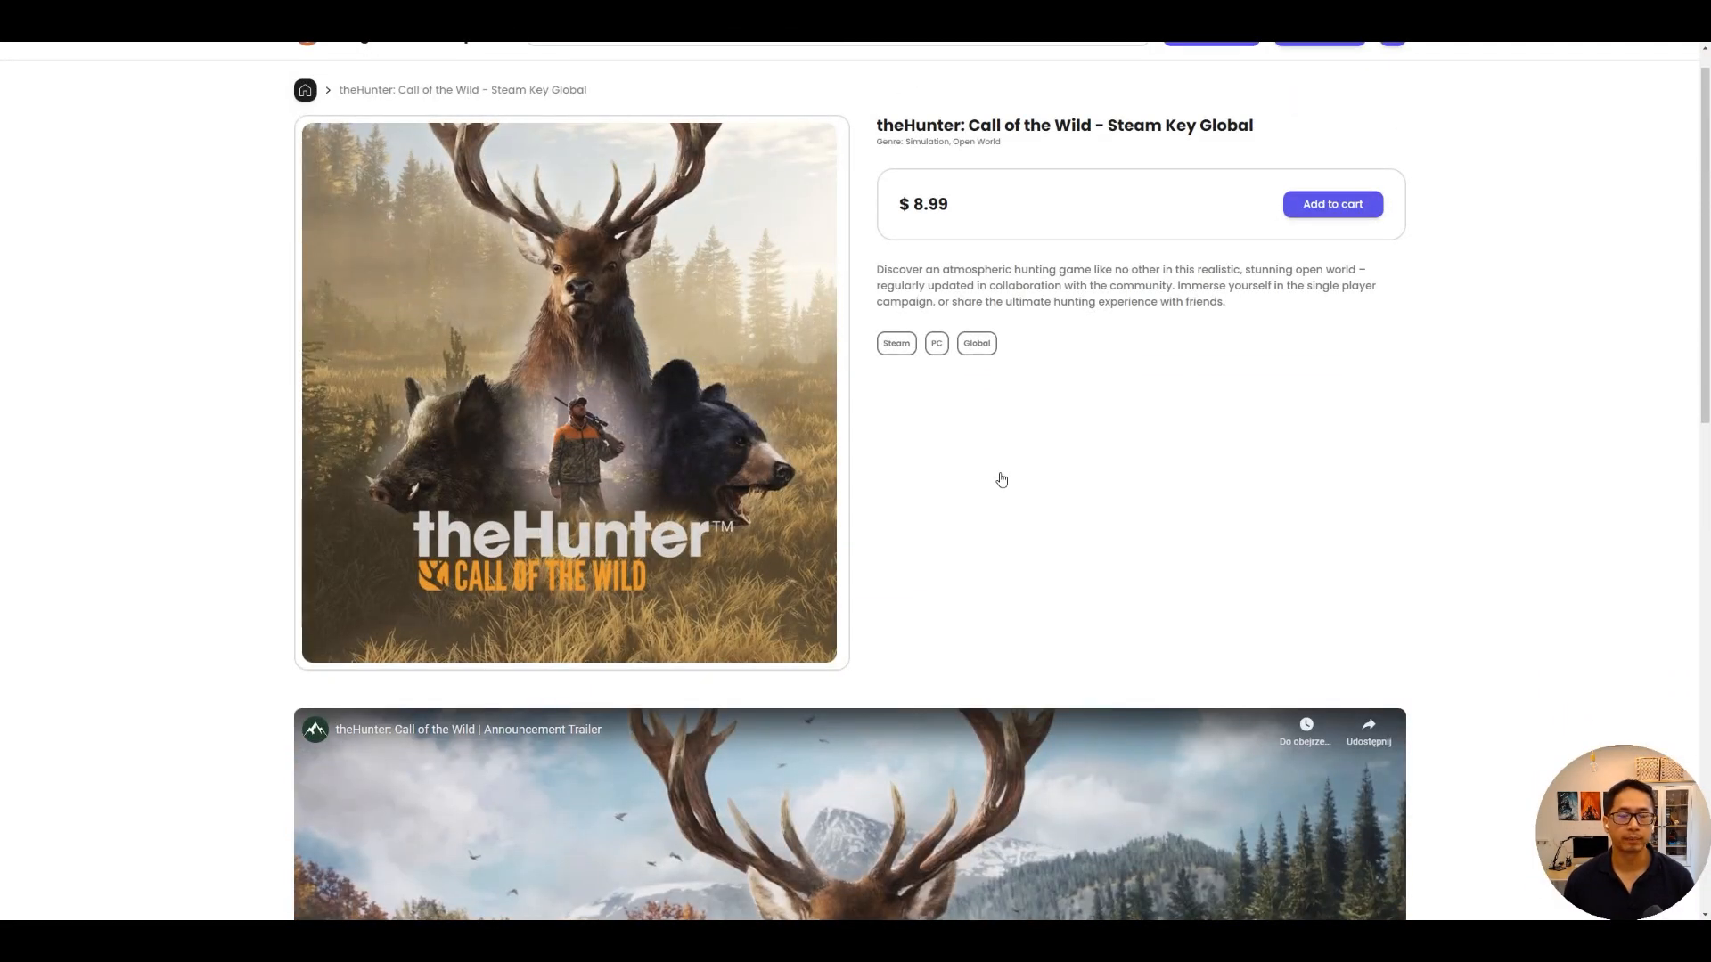
scroll(1001, 479, up, 1)
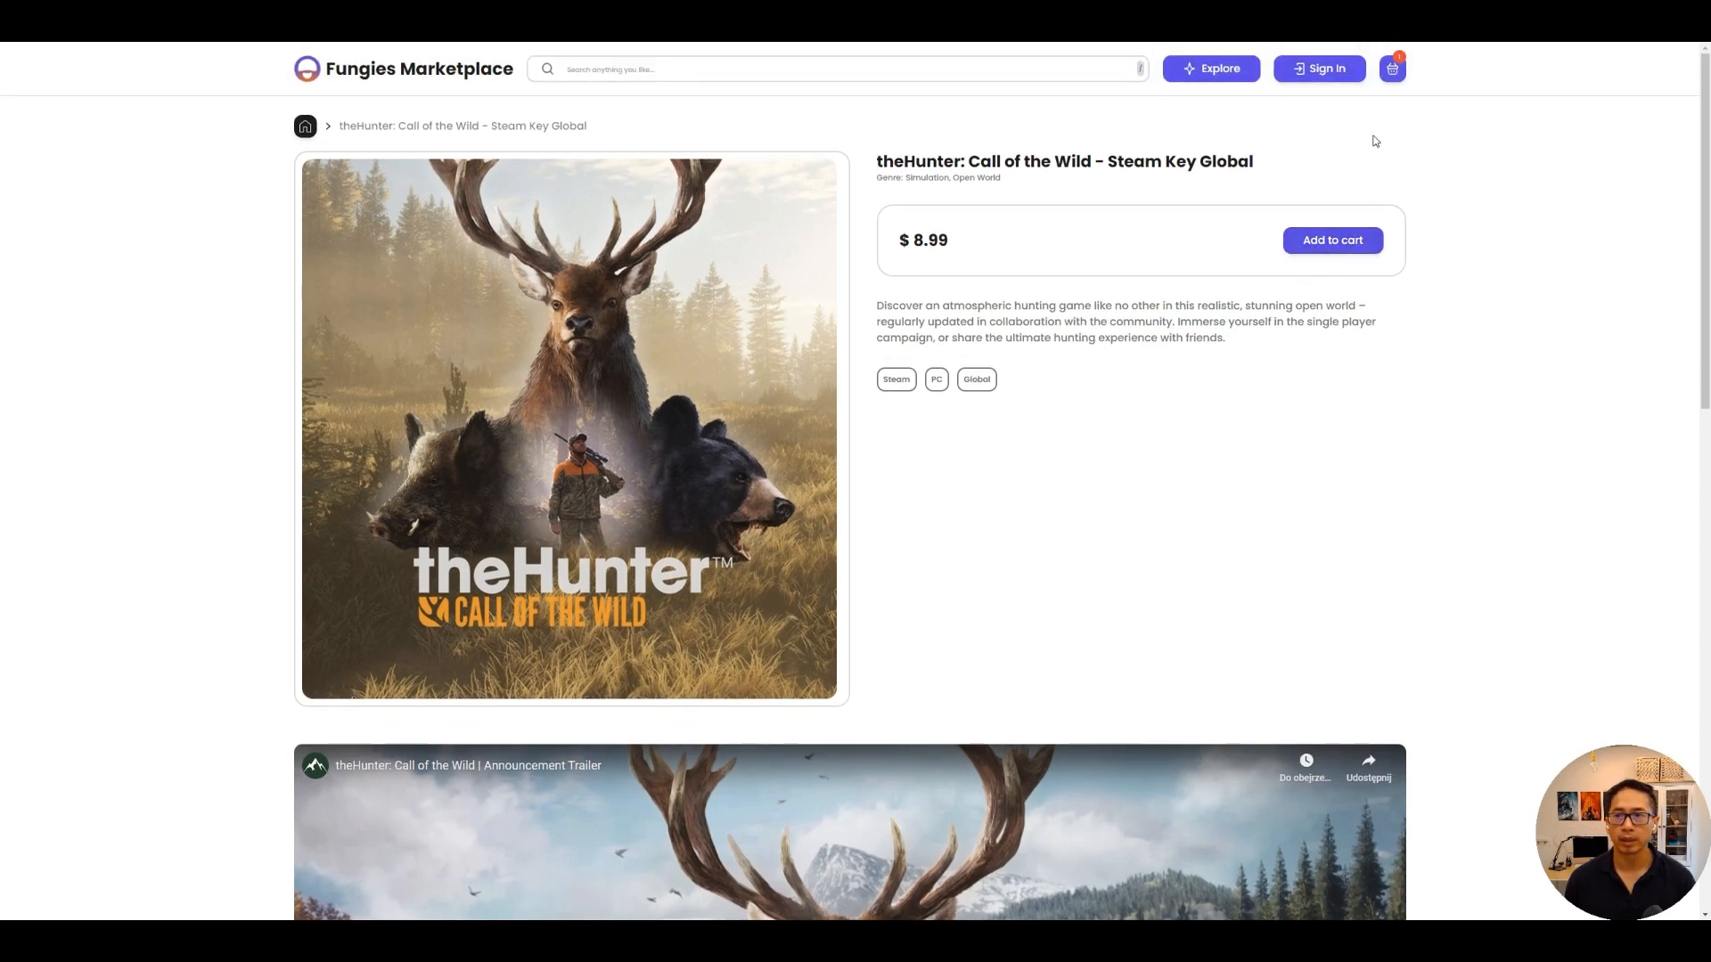
Proceed to payment with only theHunter: Call of the Wild in the cart, removing Spider-Man: Miles Morales.
click(1333, 240)
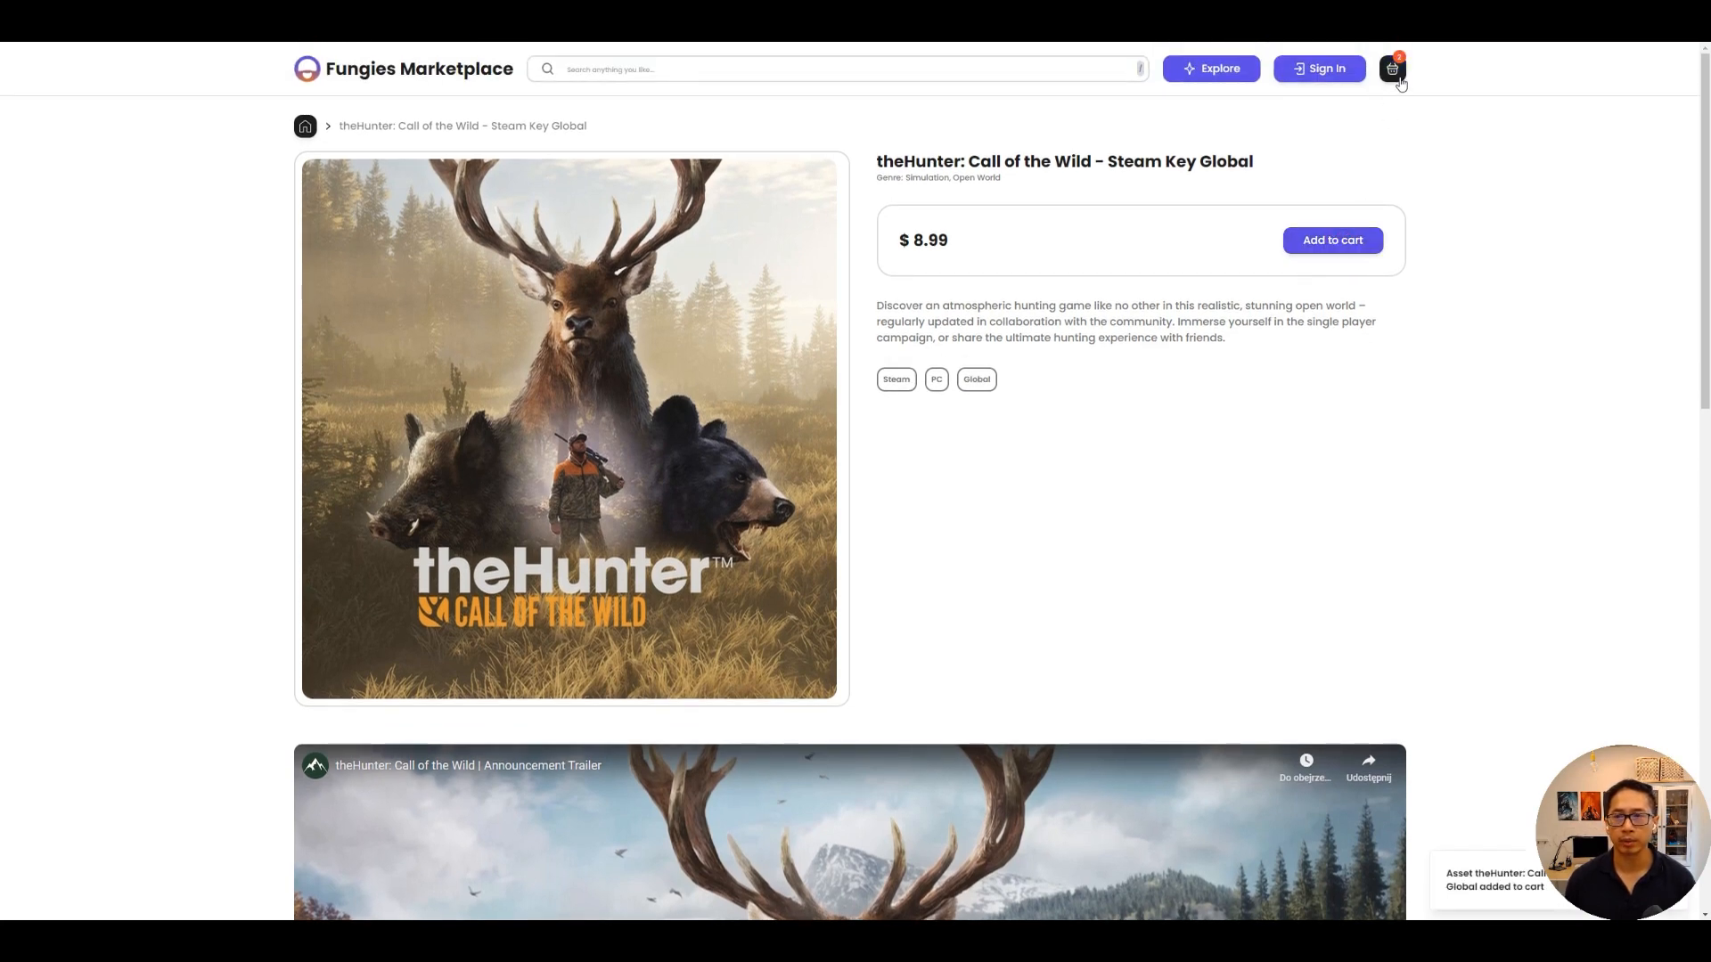
click(1398, 76)
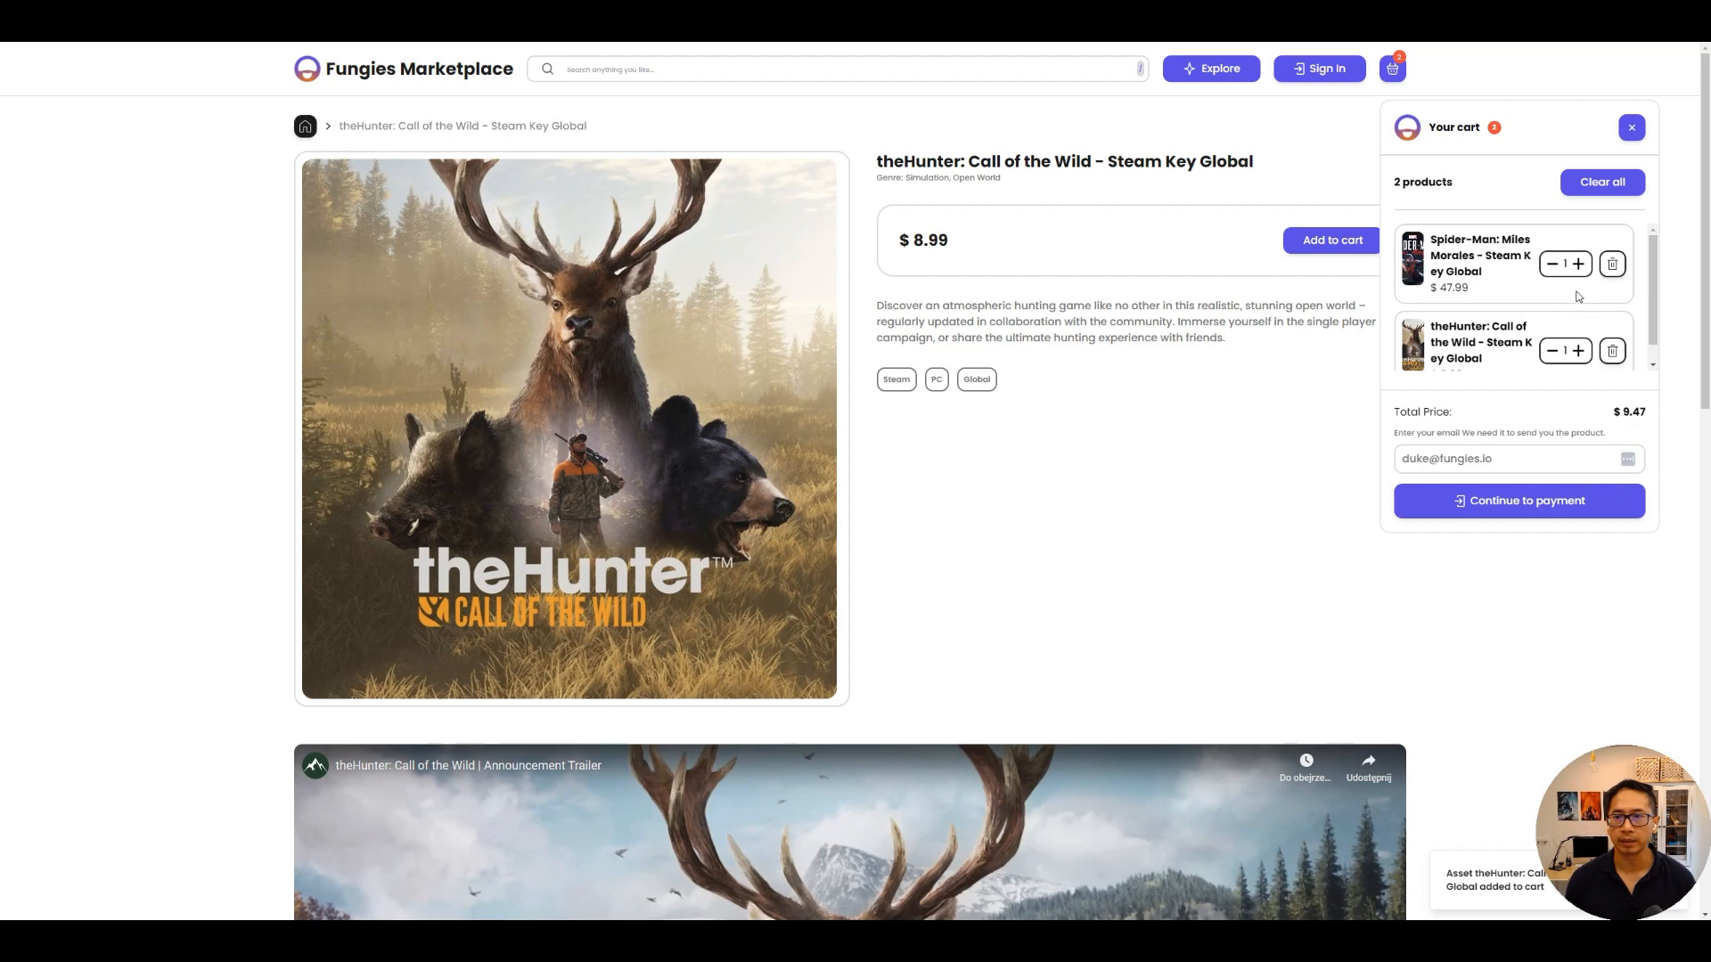
click(1613, 269)
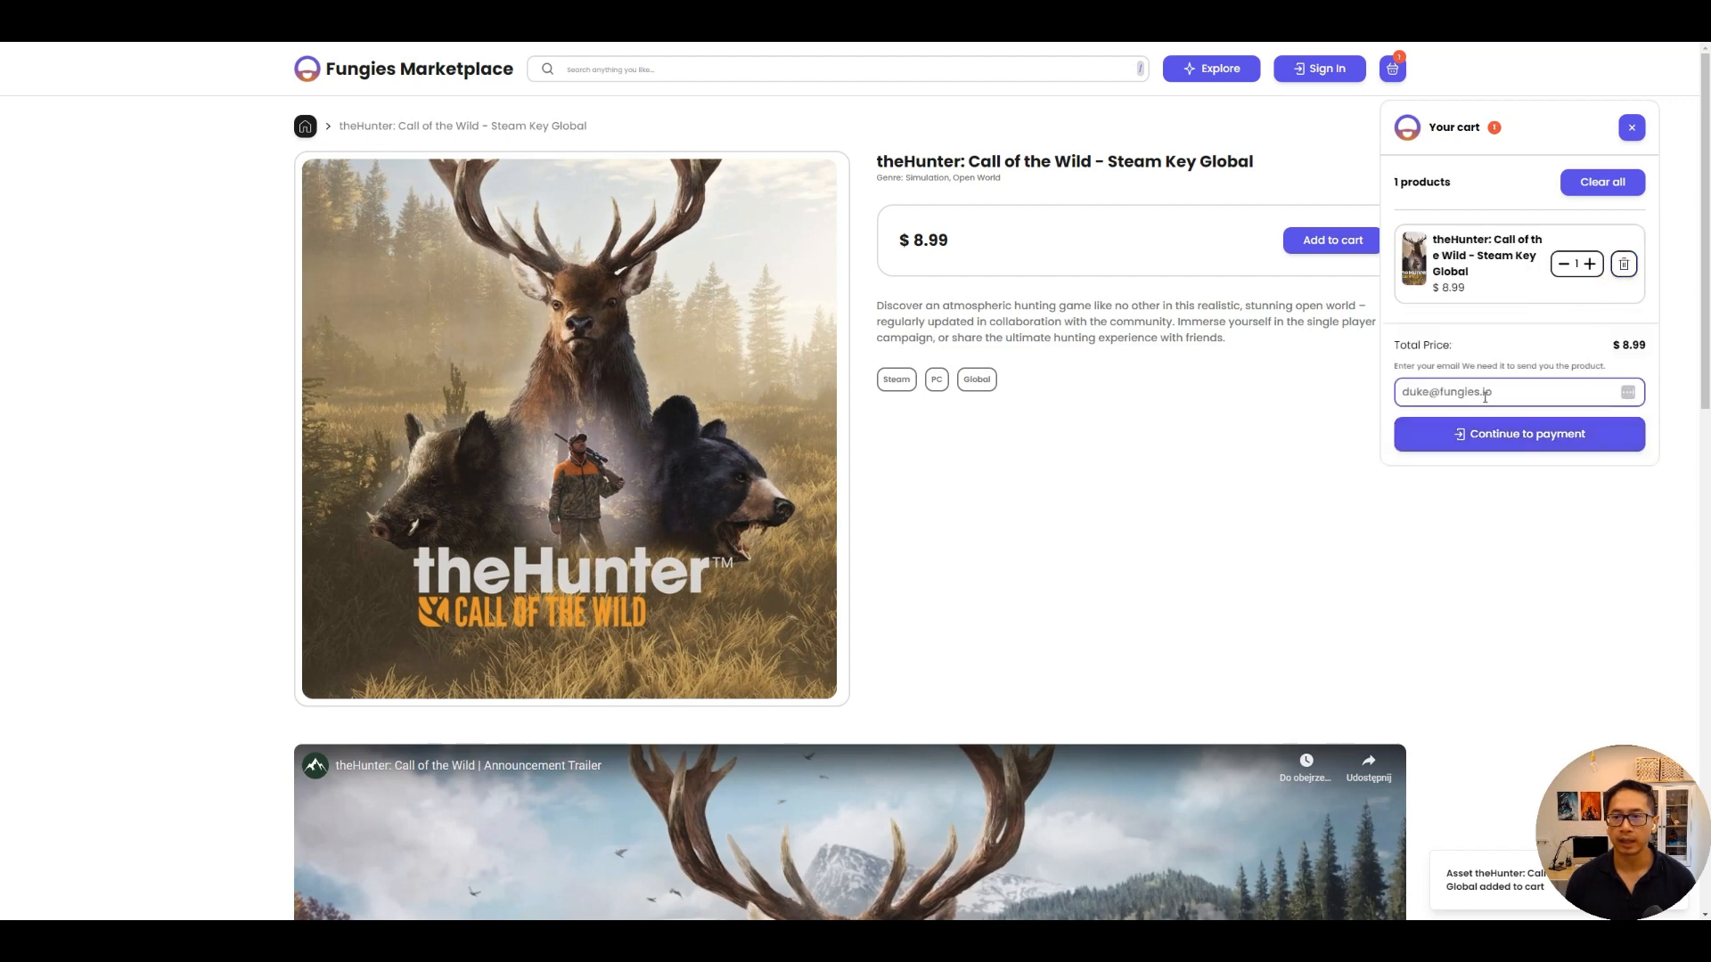
click(1501, 435)
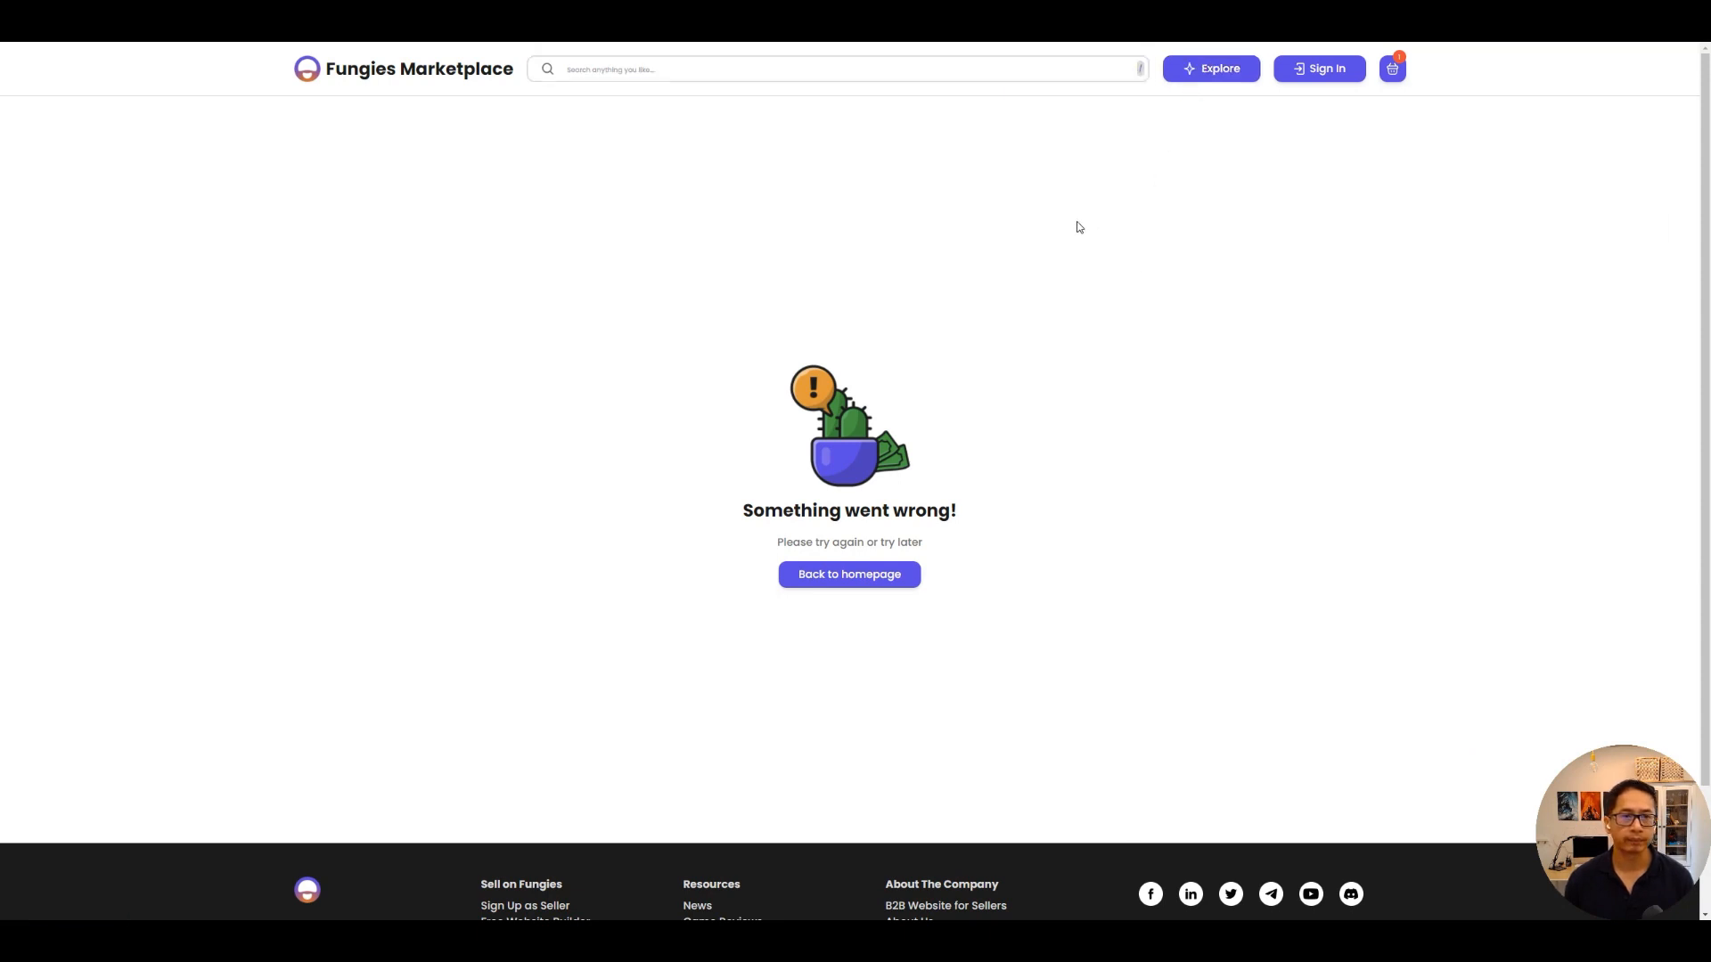
Browse the marketplace's full list of games.
scroll(177, 251, down, 1)
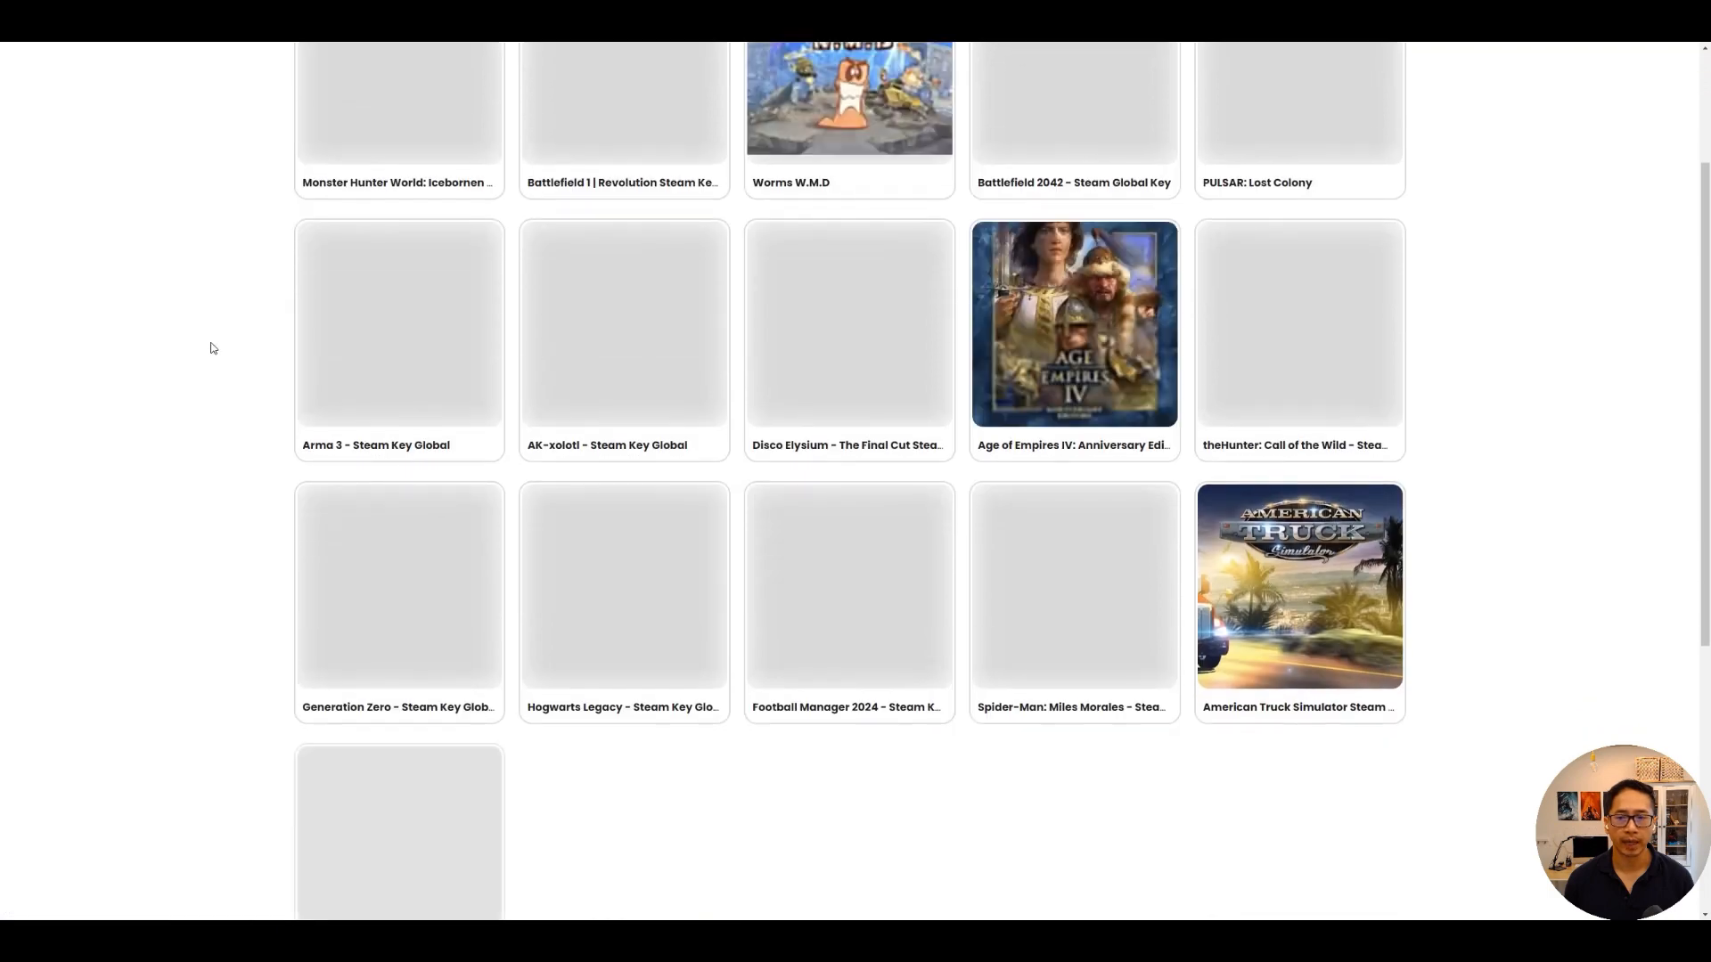
scroll(704, 67, down, 2)
scroll(704, 67, up, 2)
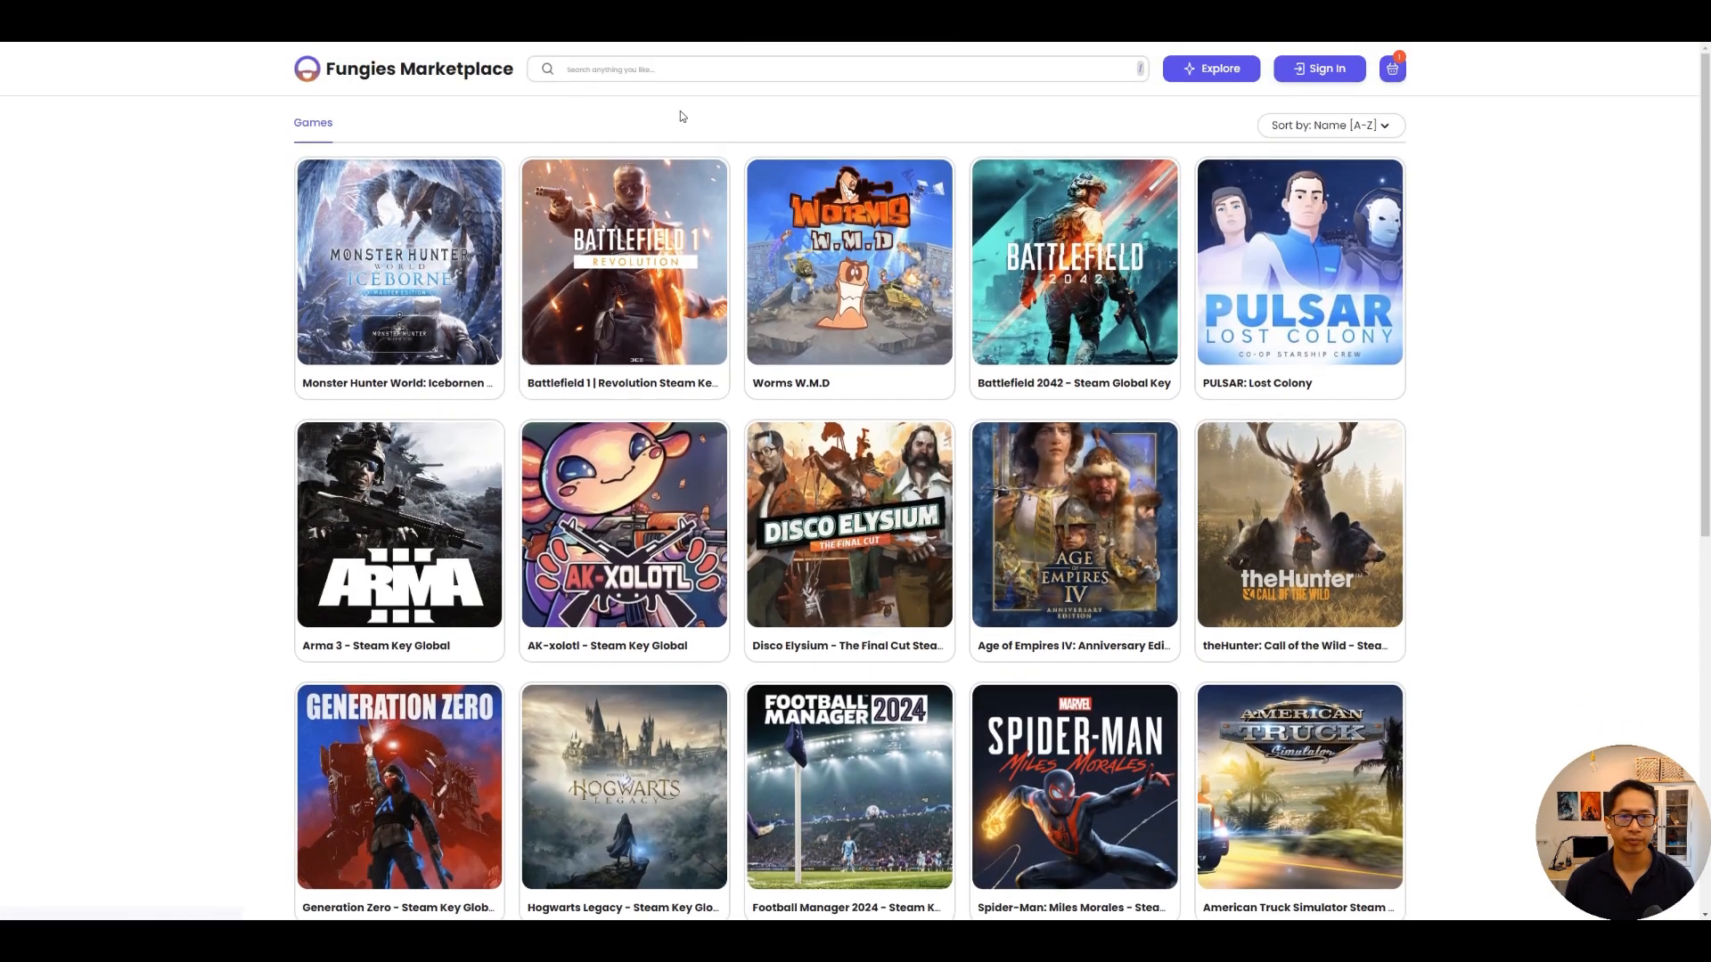
Search the marketplace for "spider-man" and examine the Spider-Man: Miles Morales product page and its game trailer.
click(679, 66)
text(spider)
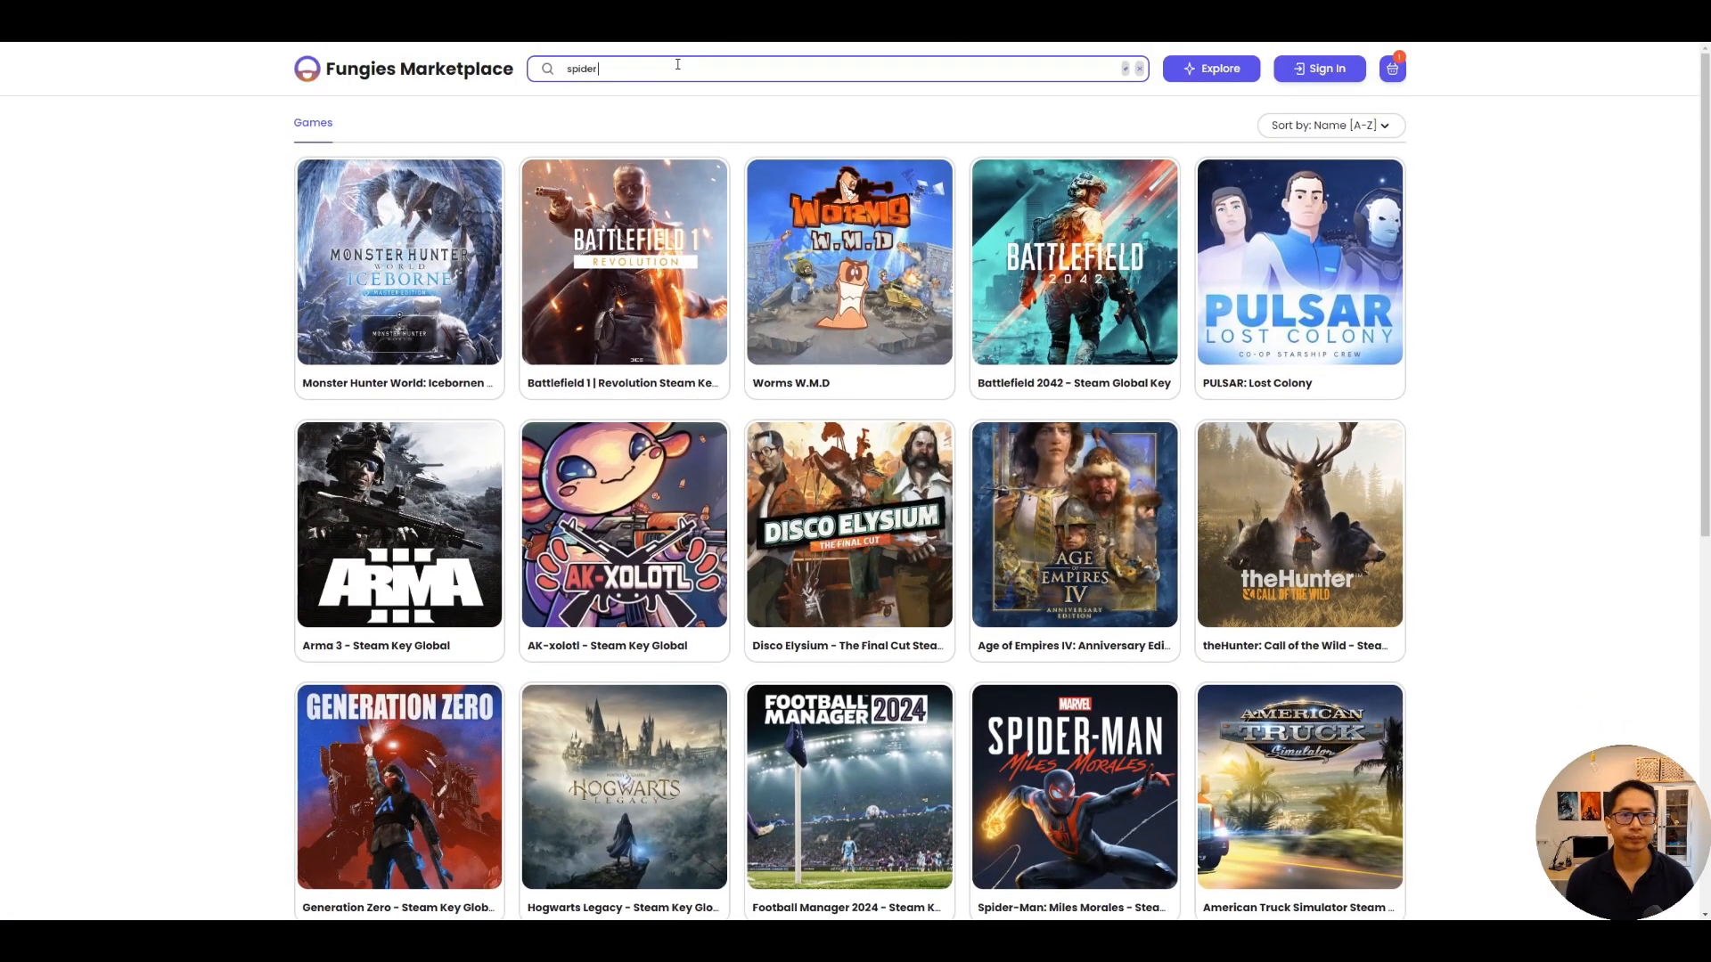
text(-man)
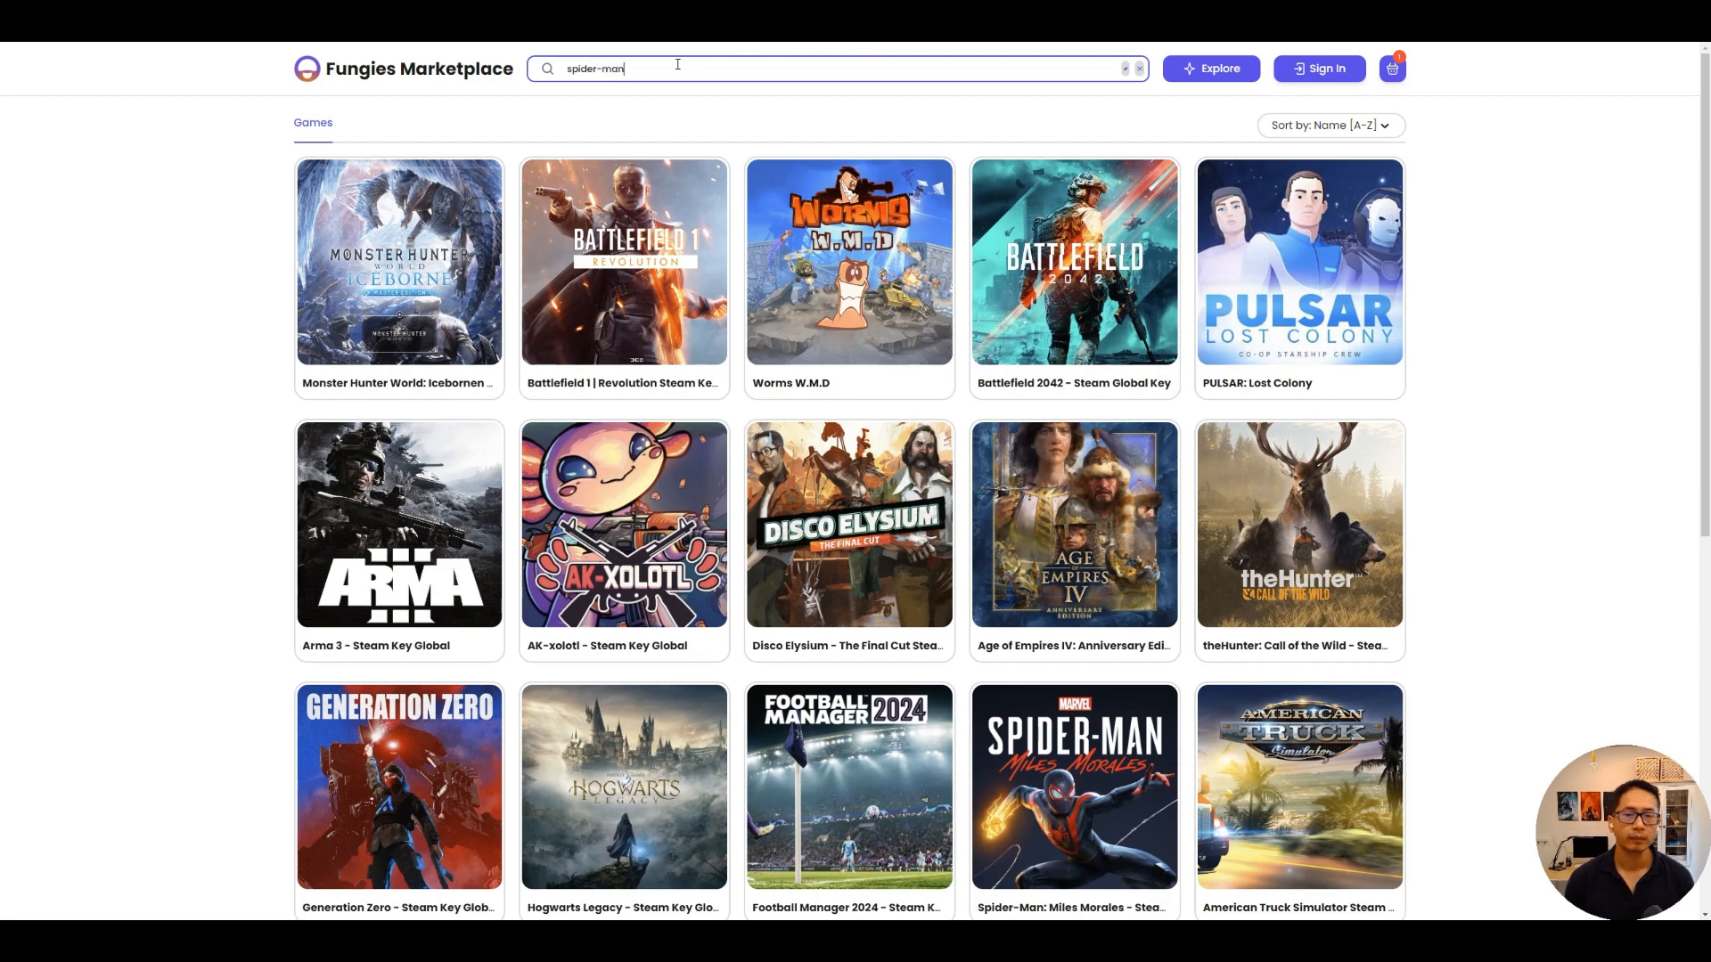
key(Return)
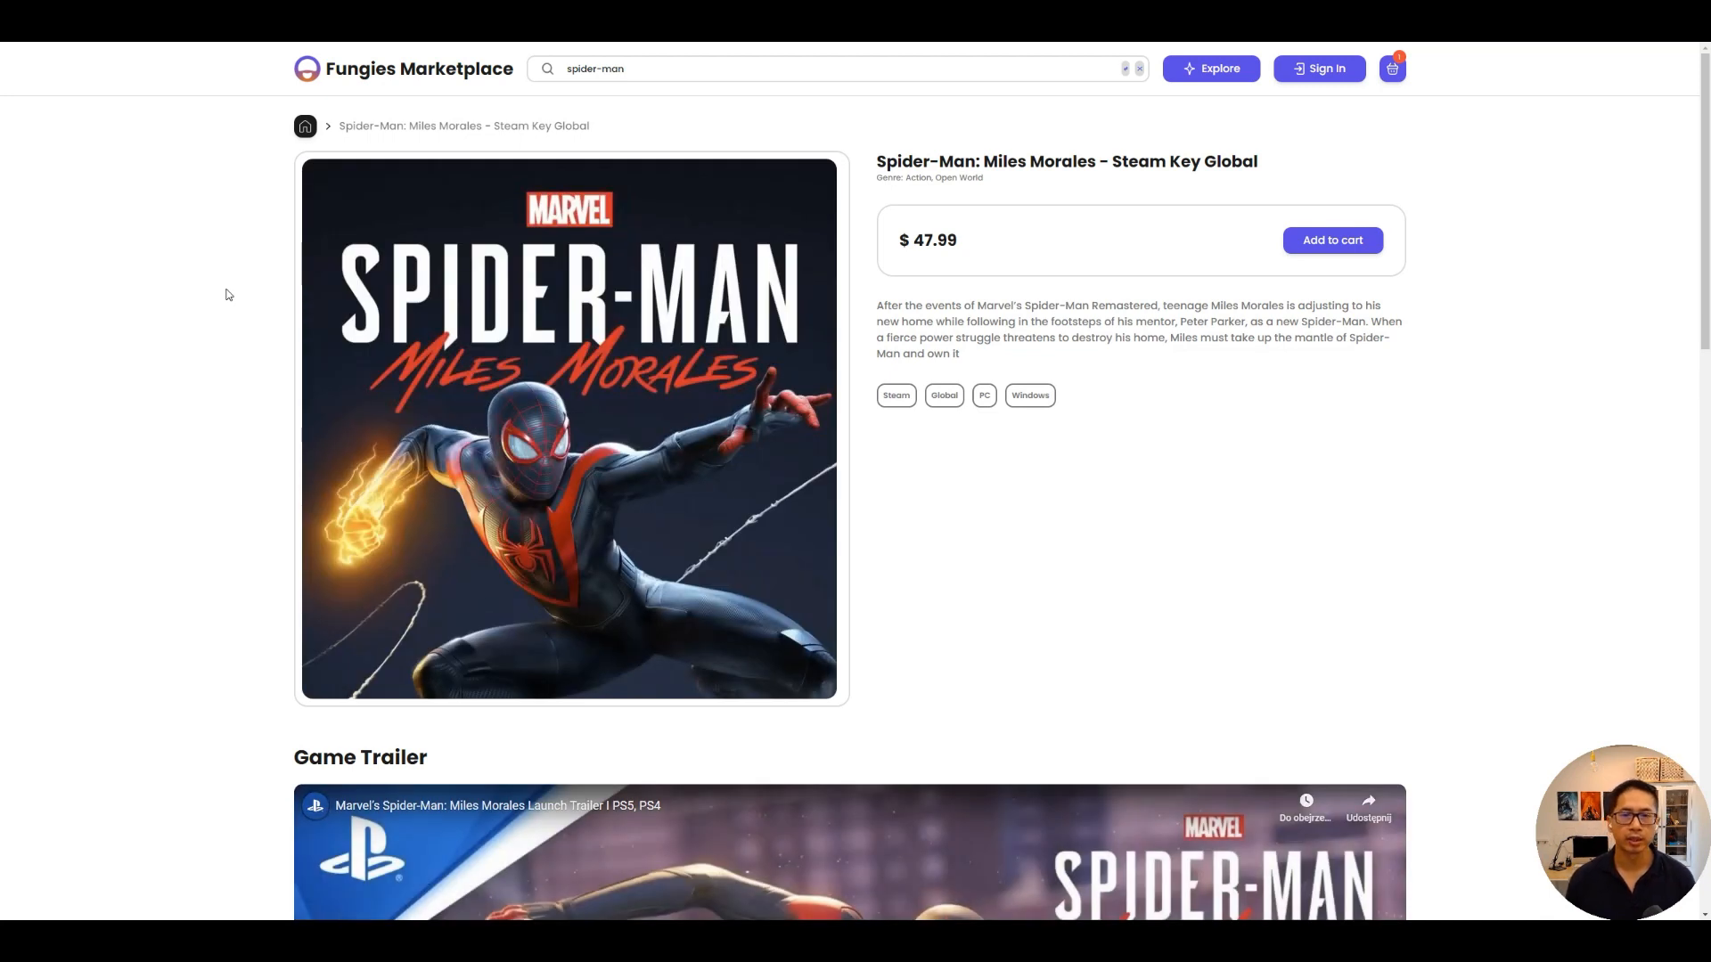
scroll(228, 295, down, 1)
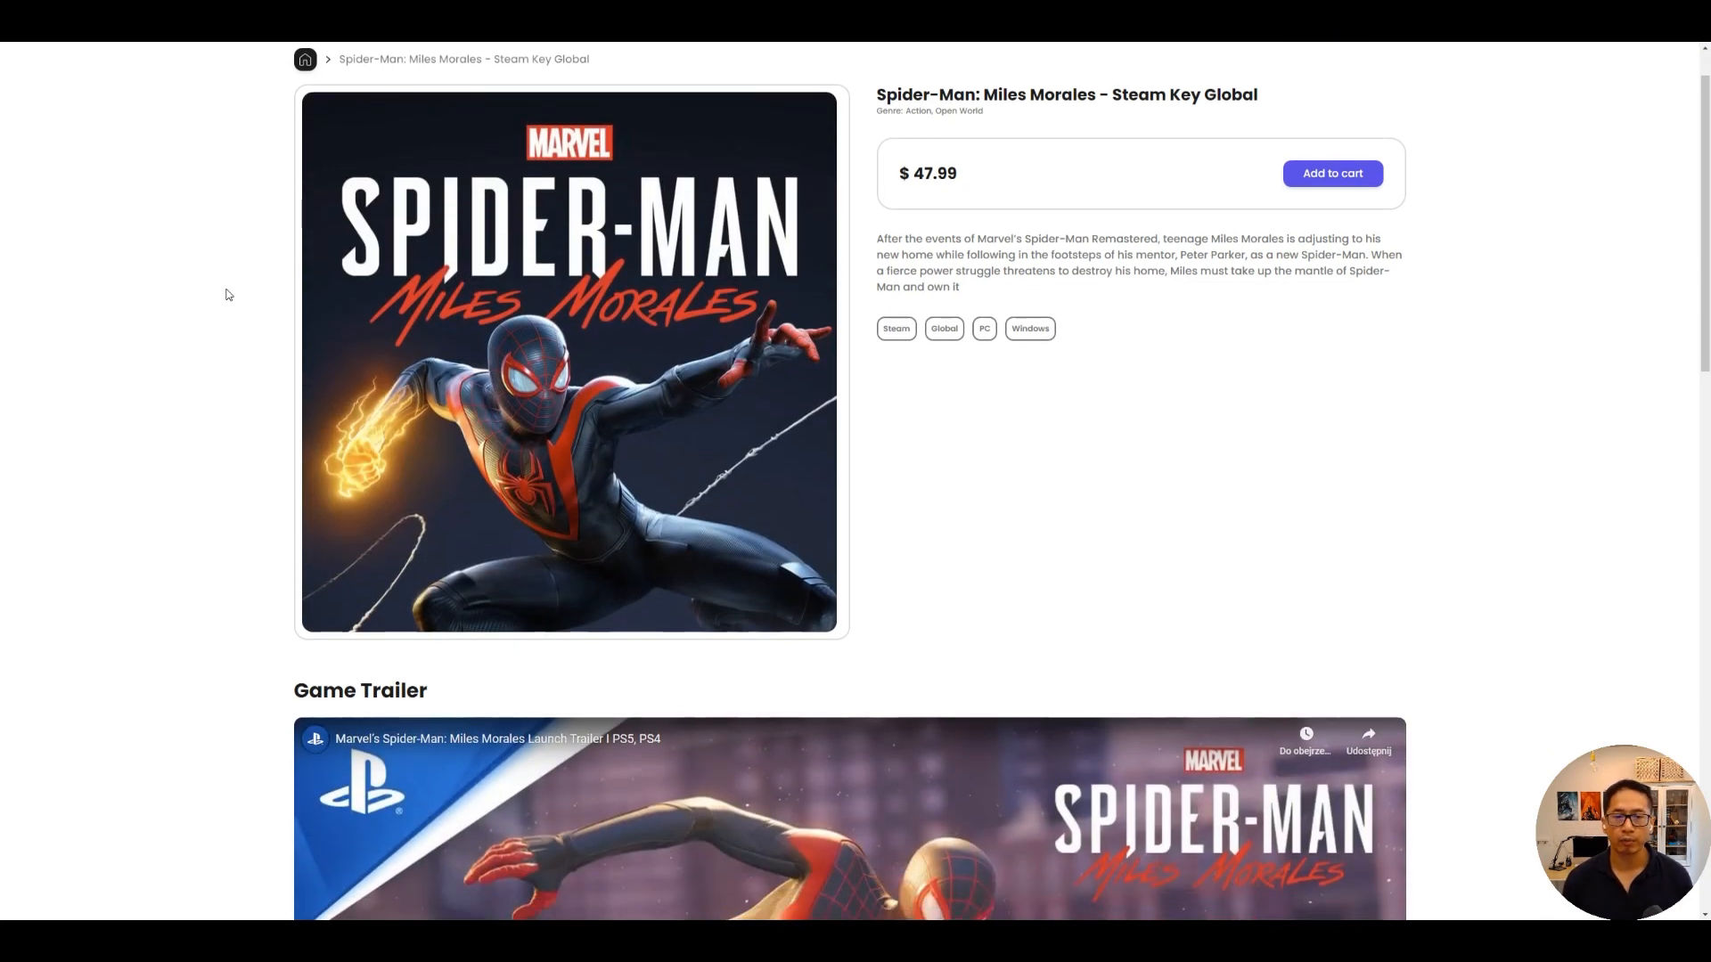
scroll(226, 294, down, 3)
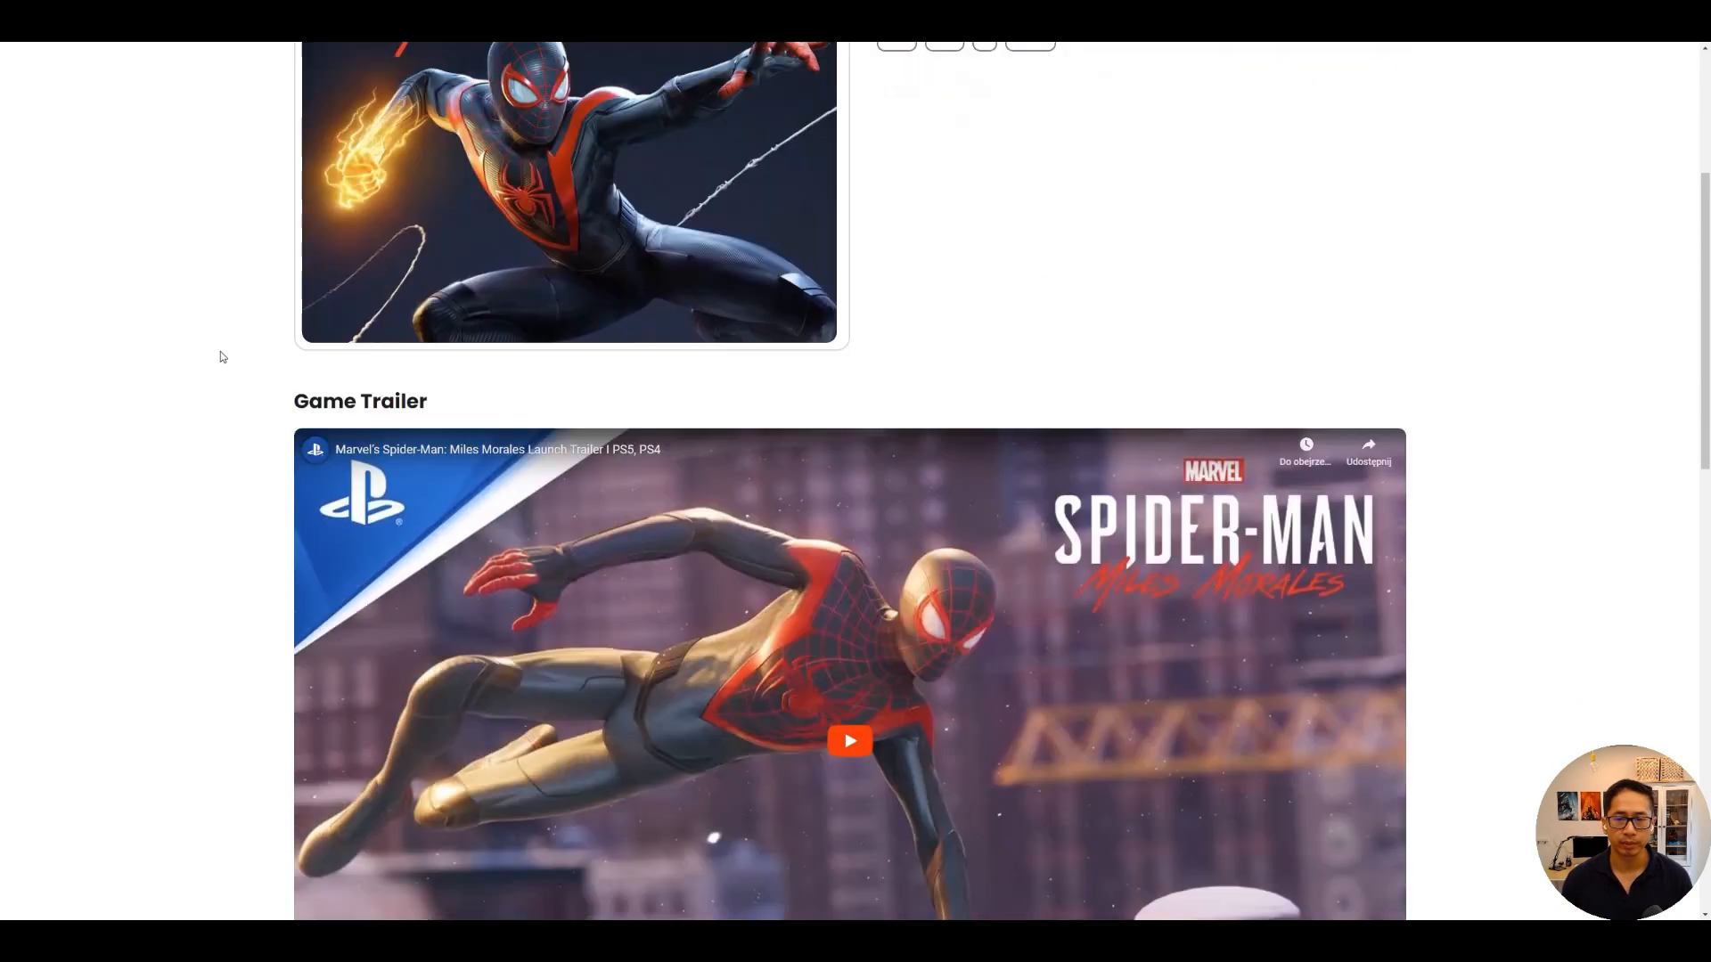
Examine the gallery and system requirements on the Spider-Man: Miles Morales product page.
scroll(221, 351, down, 10)
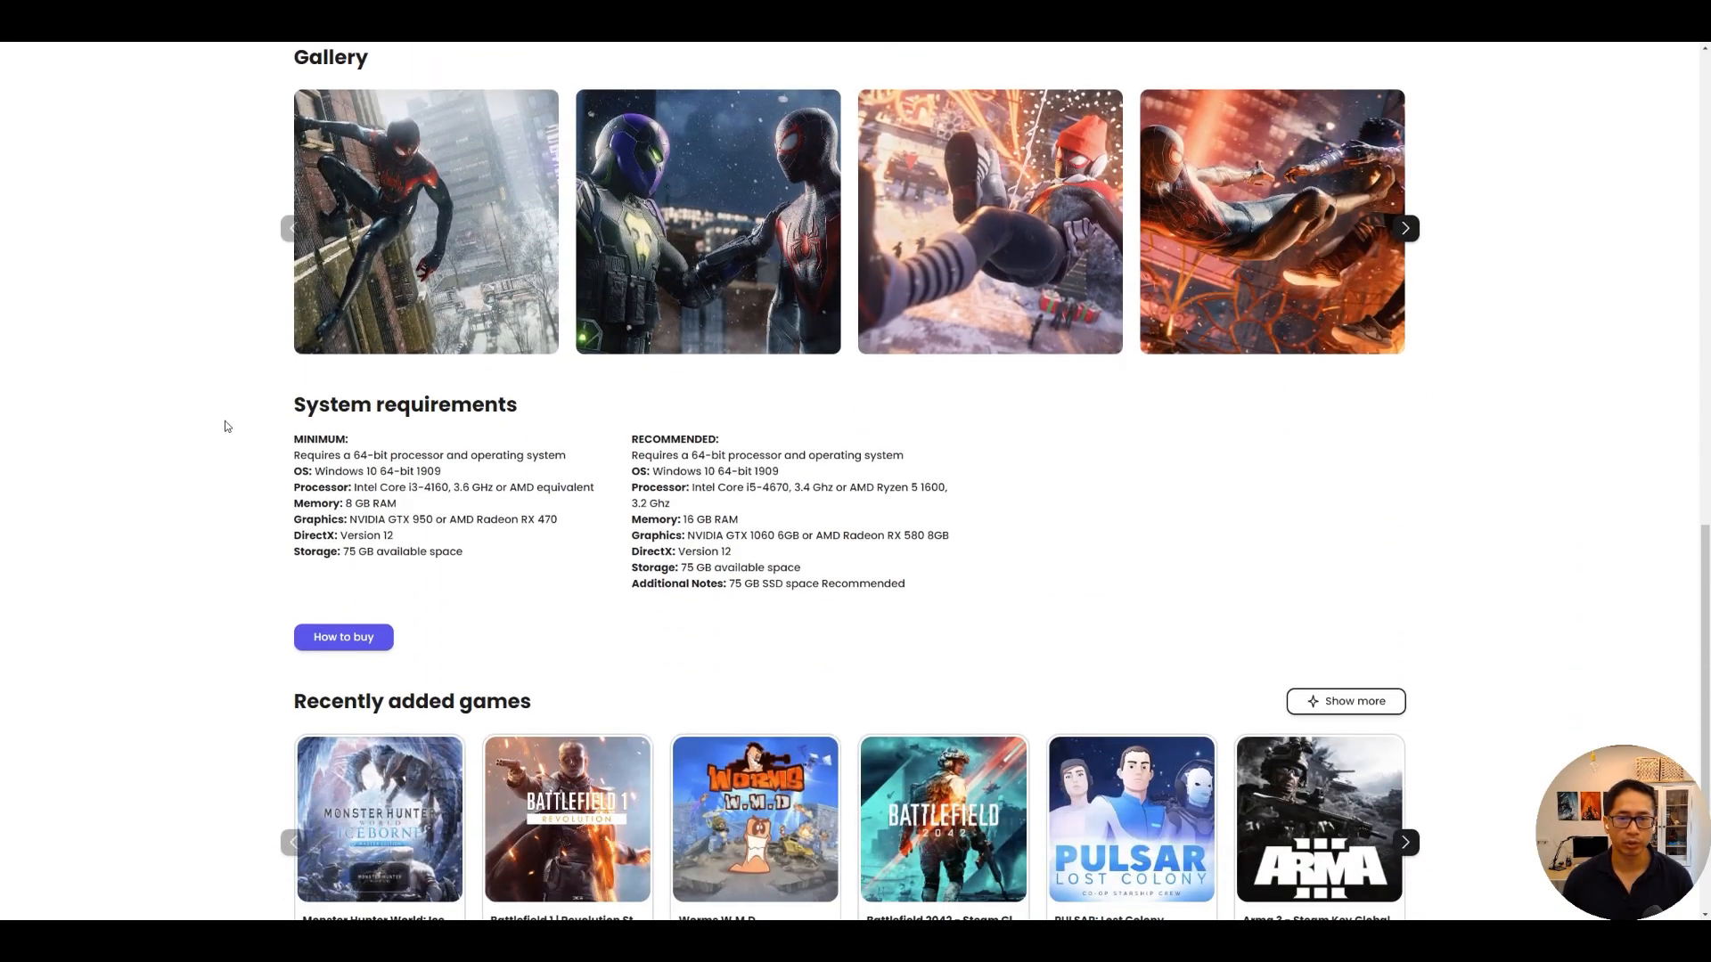
scroll(223, 426, up, 15)
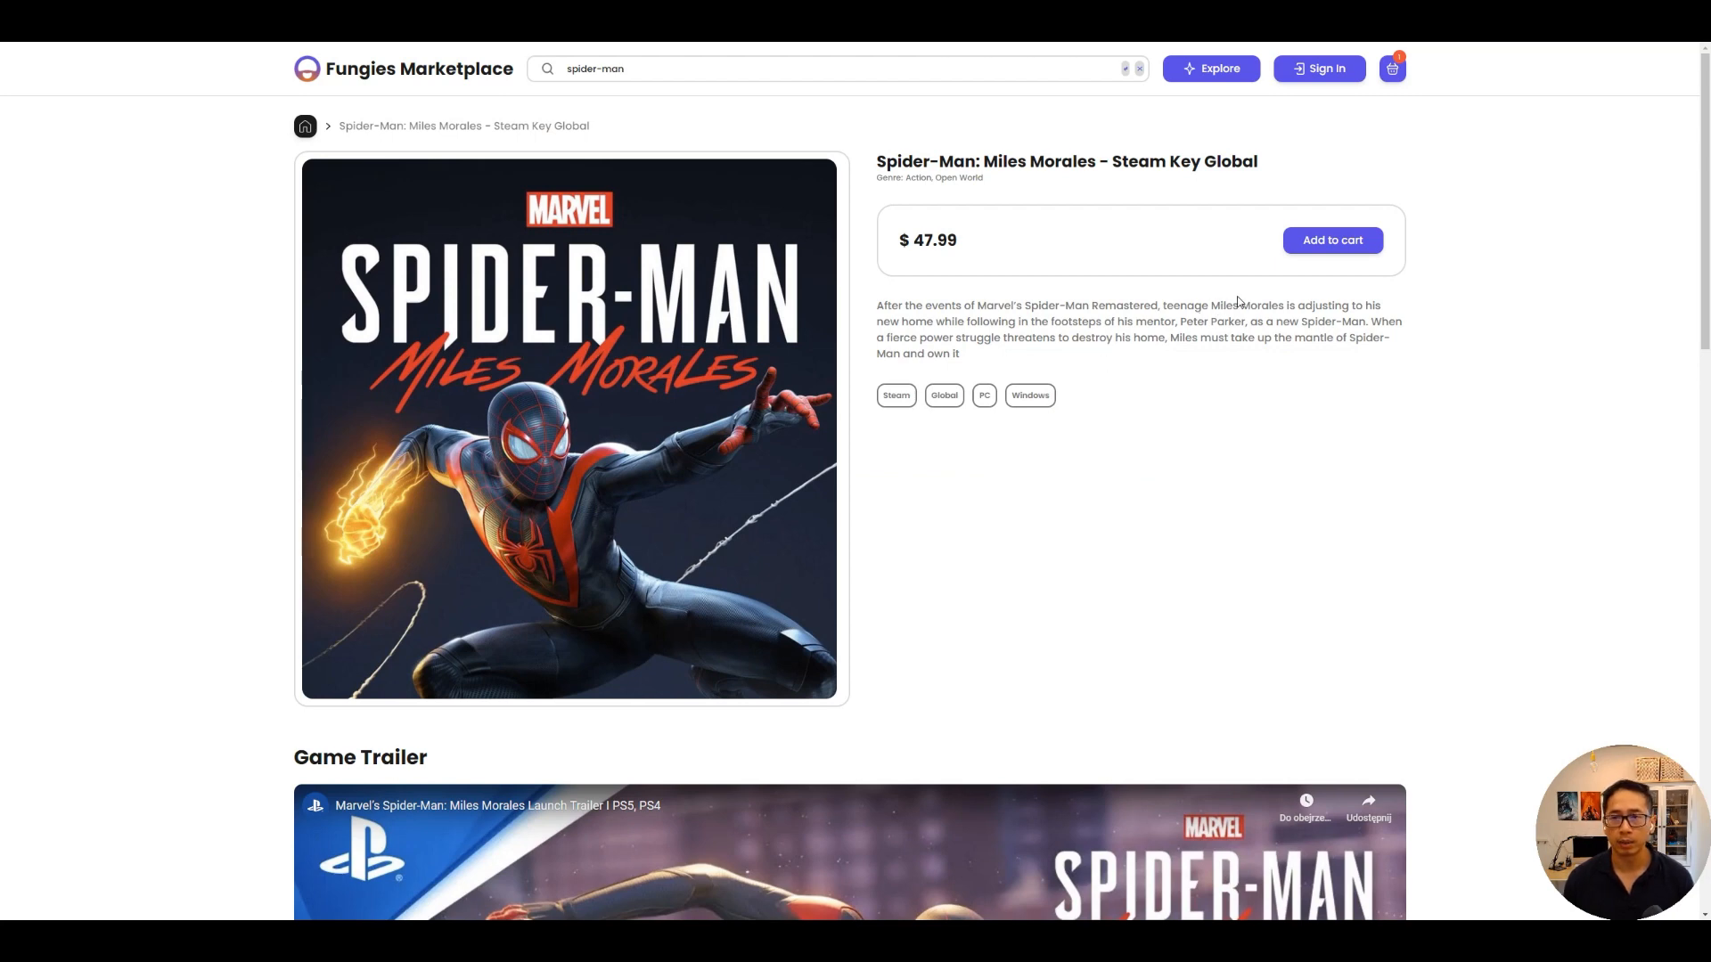
View the marketplace's sign-up form, return to the sign-in form and sign in with the prefilled account credentials.
click(1324, 70)
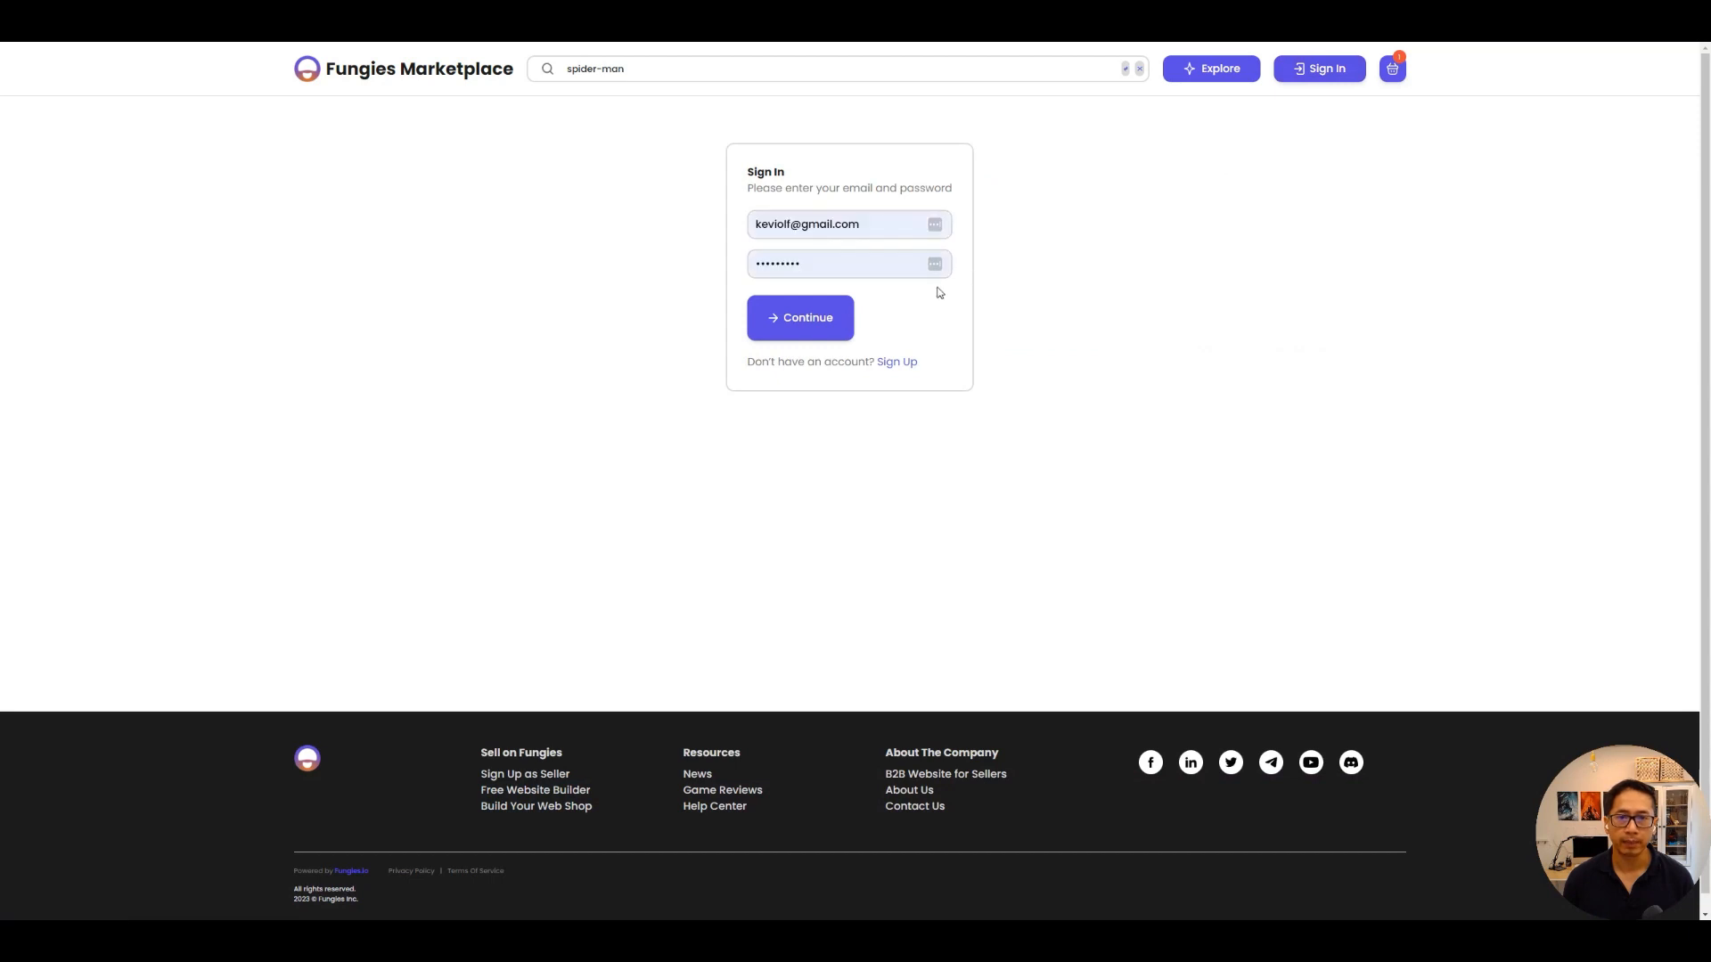
click(896, 361)
click(1305, 70)
click(829, 323)
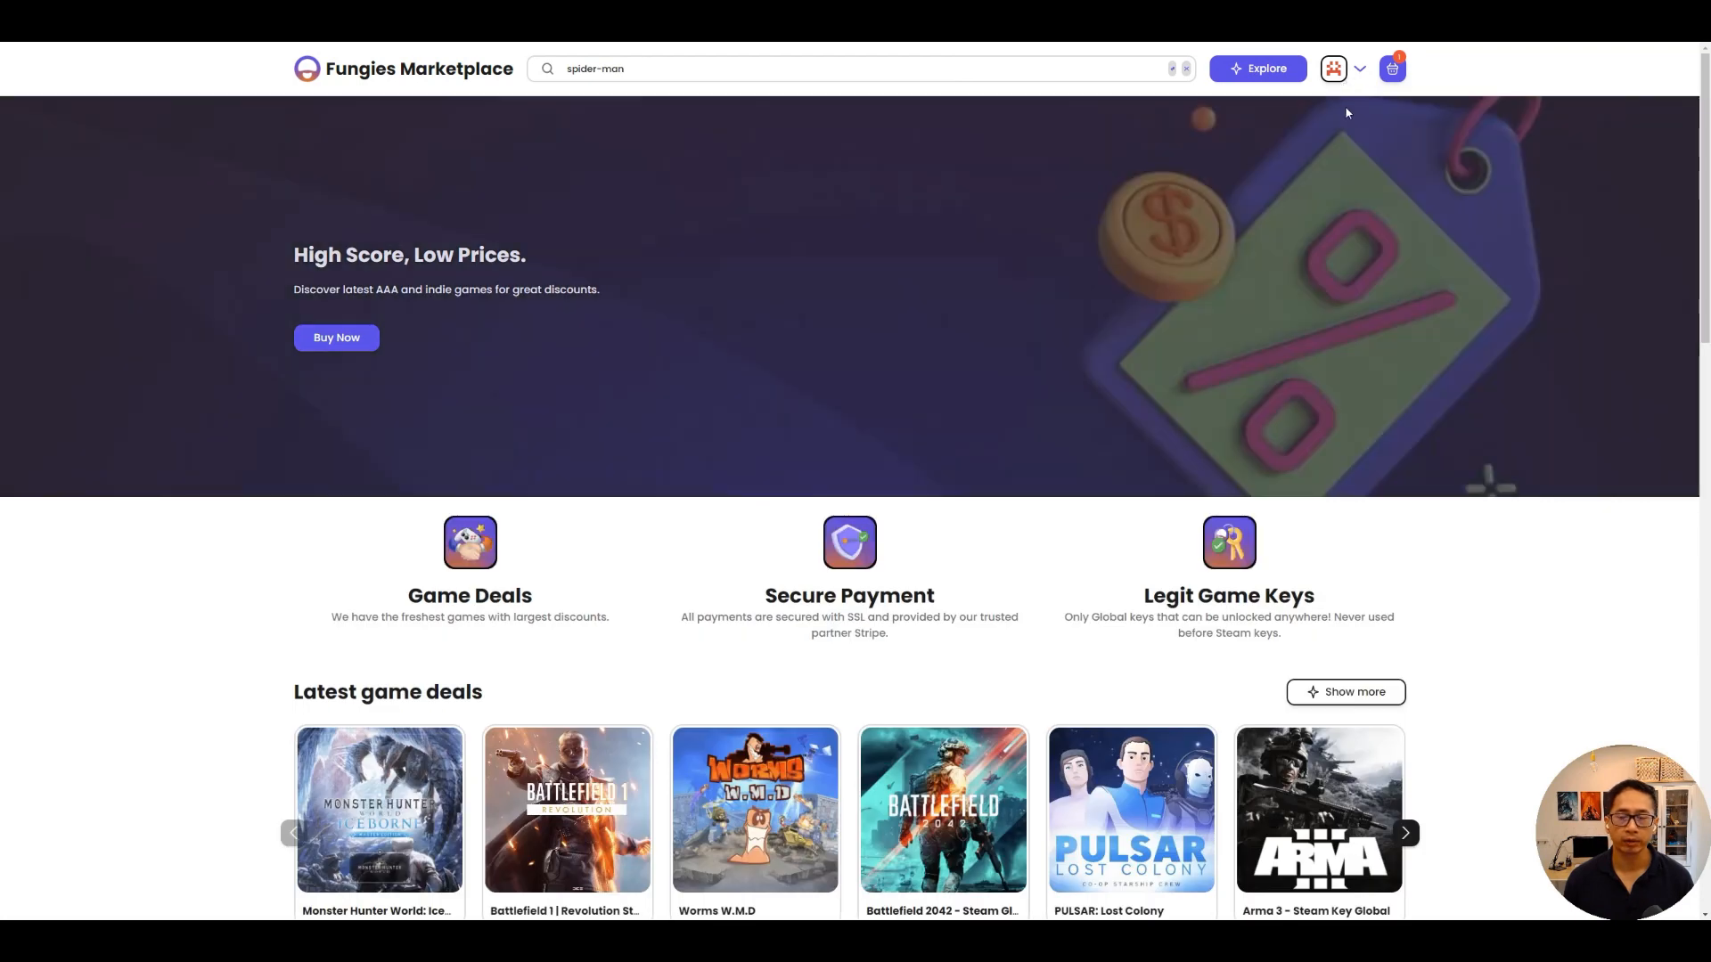
Review the signed-in account's order history and open the most recent order, purchased on 10/25/2023.
click(1357, 77)
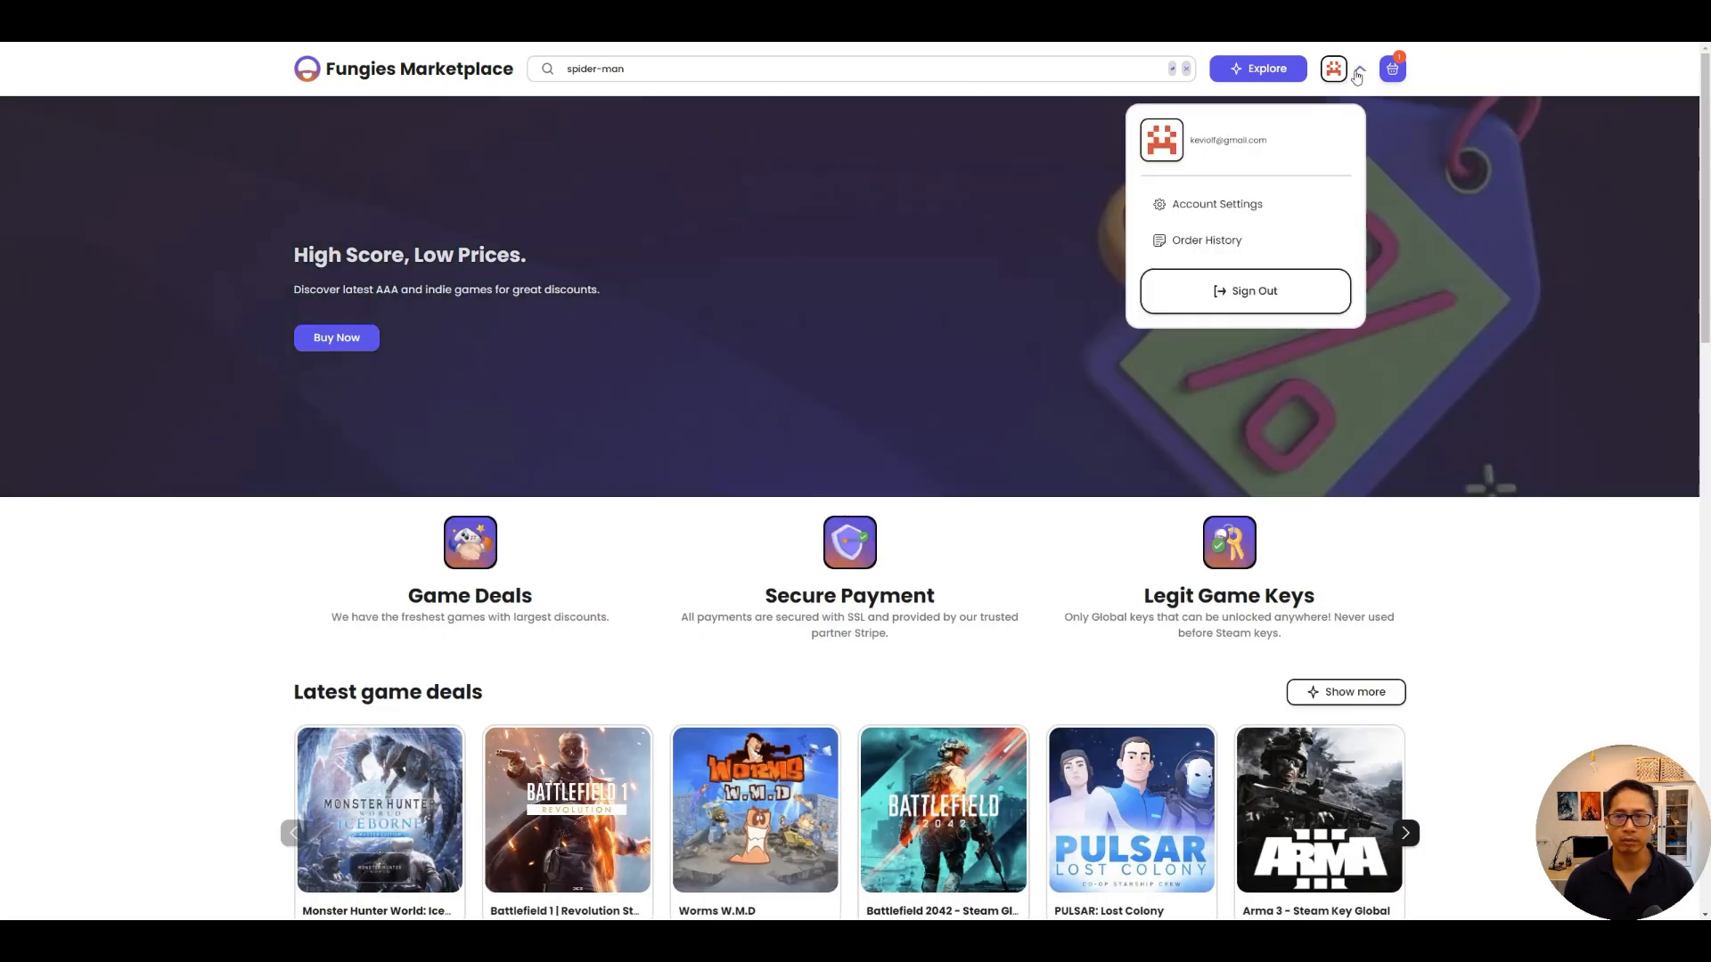
click(1236, 249)
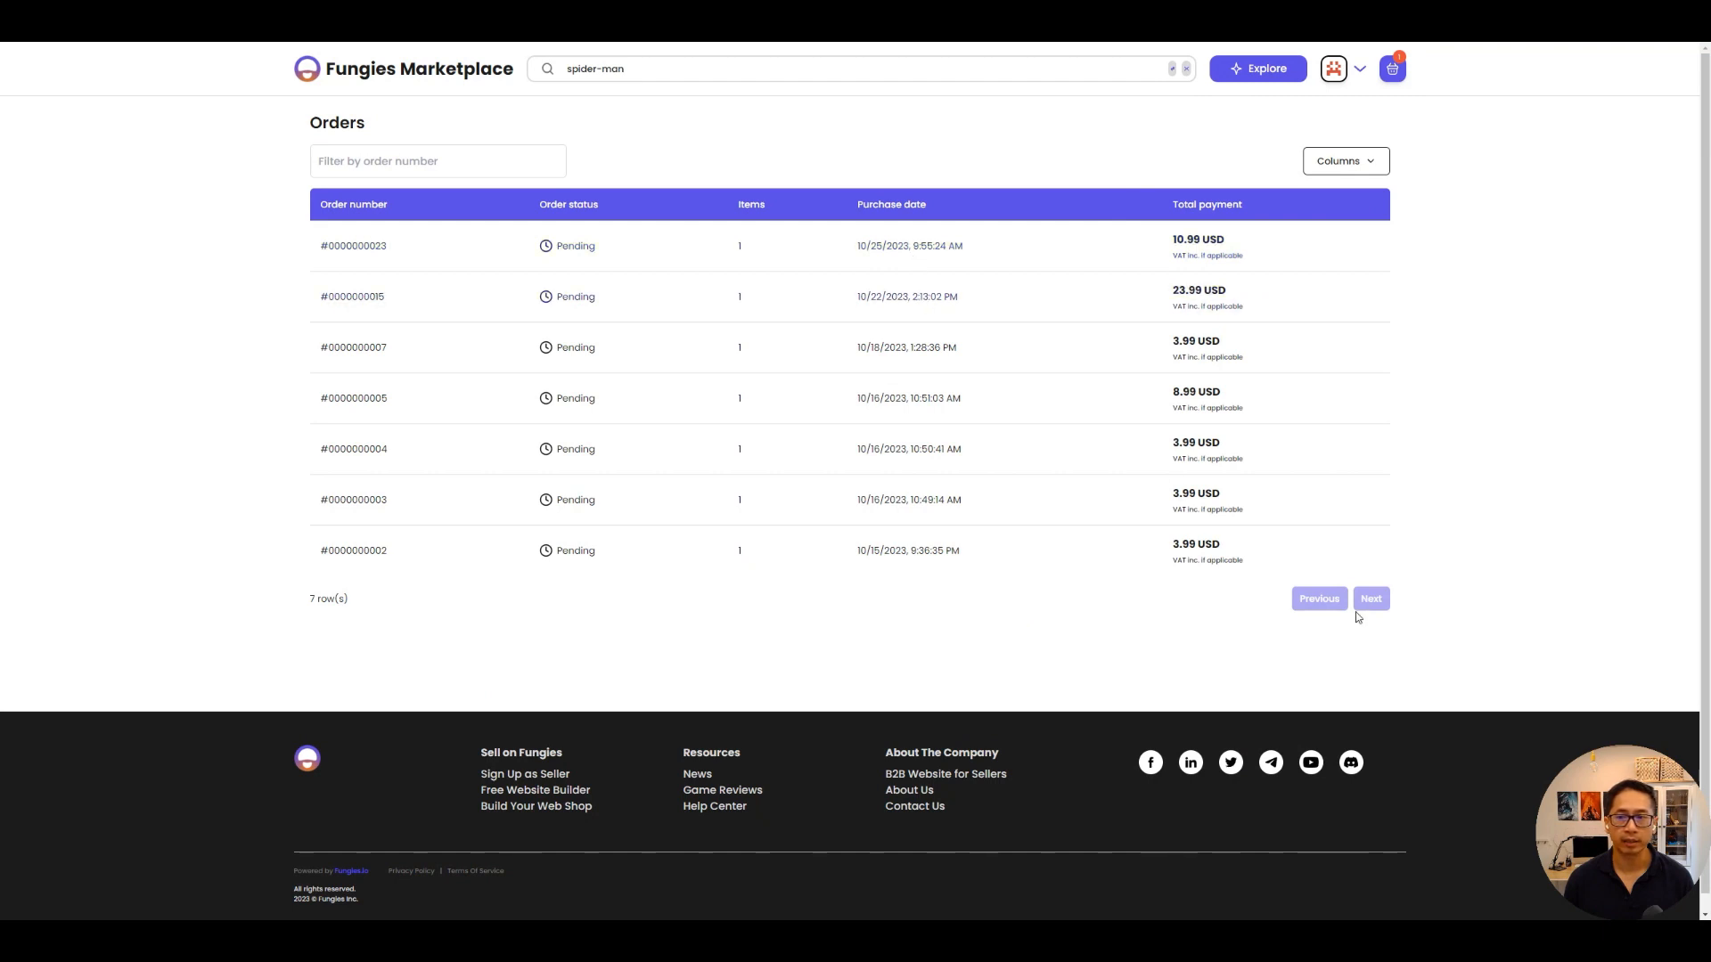
click(914, 243)
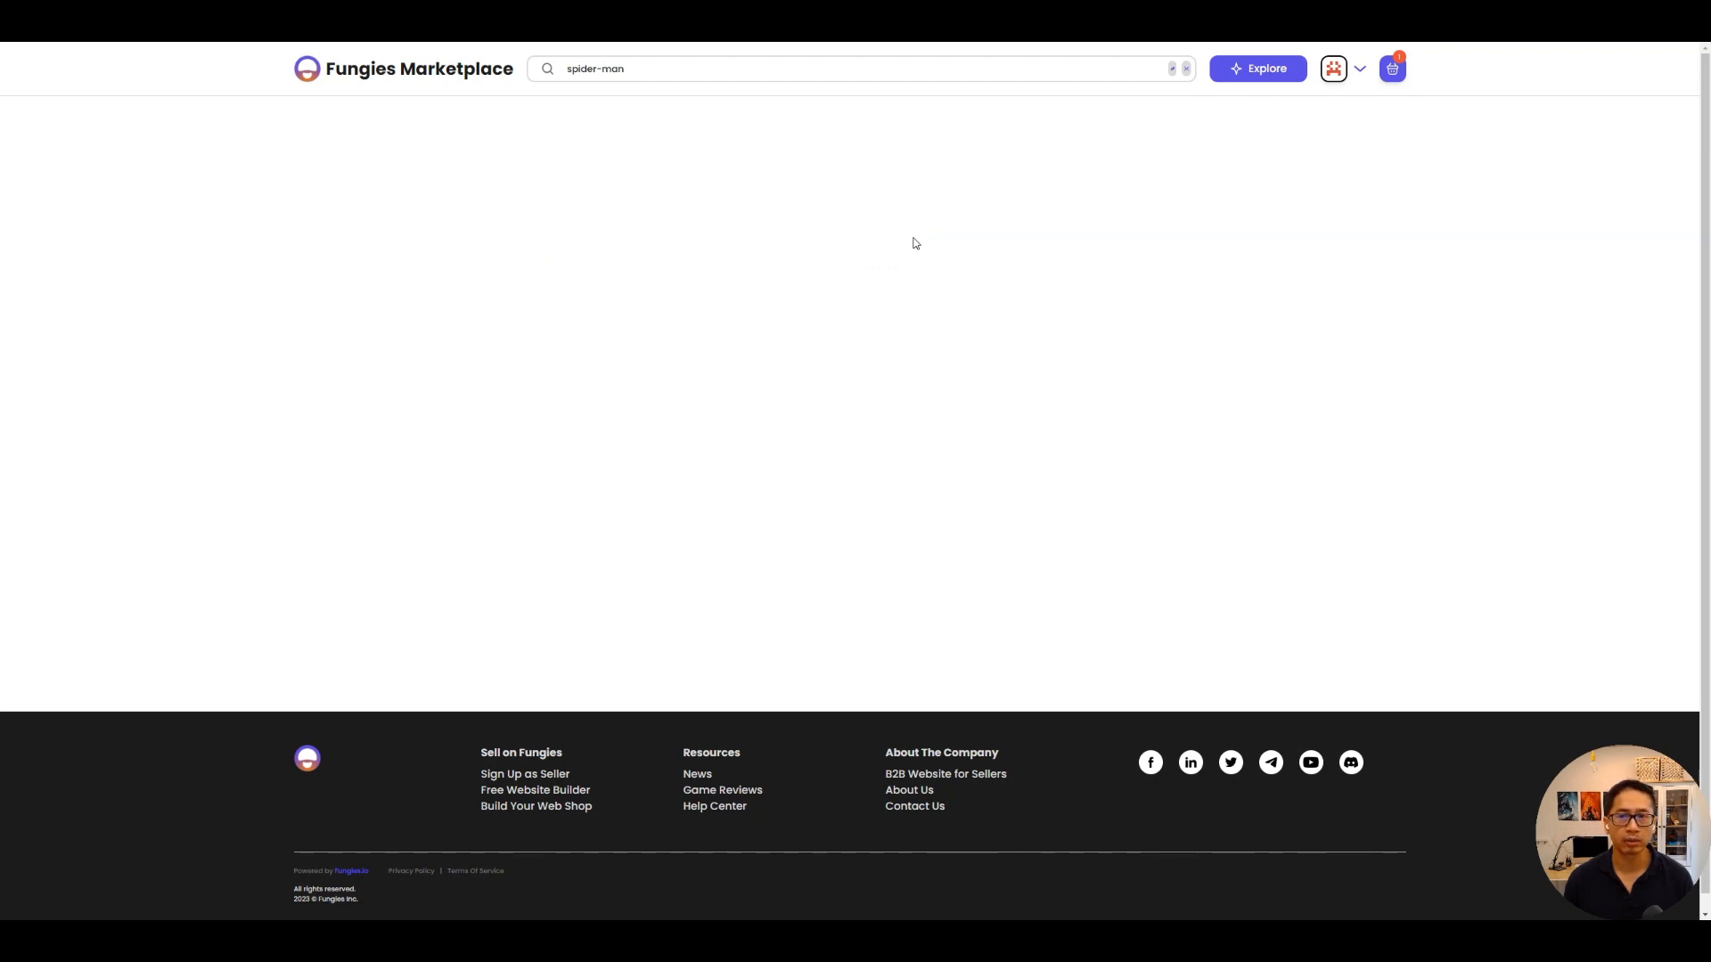